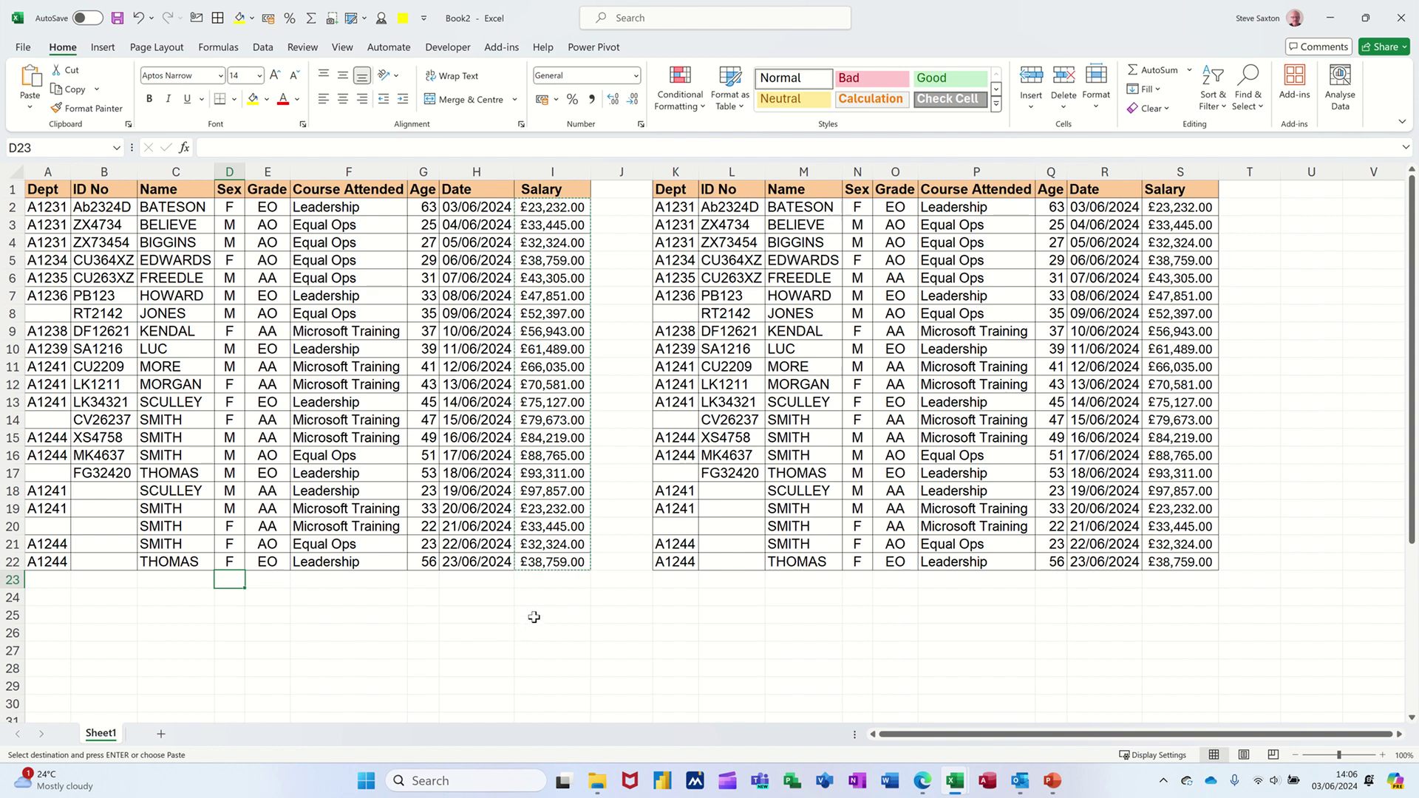
# Turn on Data filter dropdowns for the left employee table, then select cell I23.
pyautogui.click(543, 586)
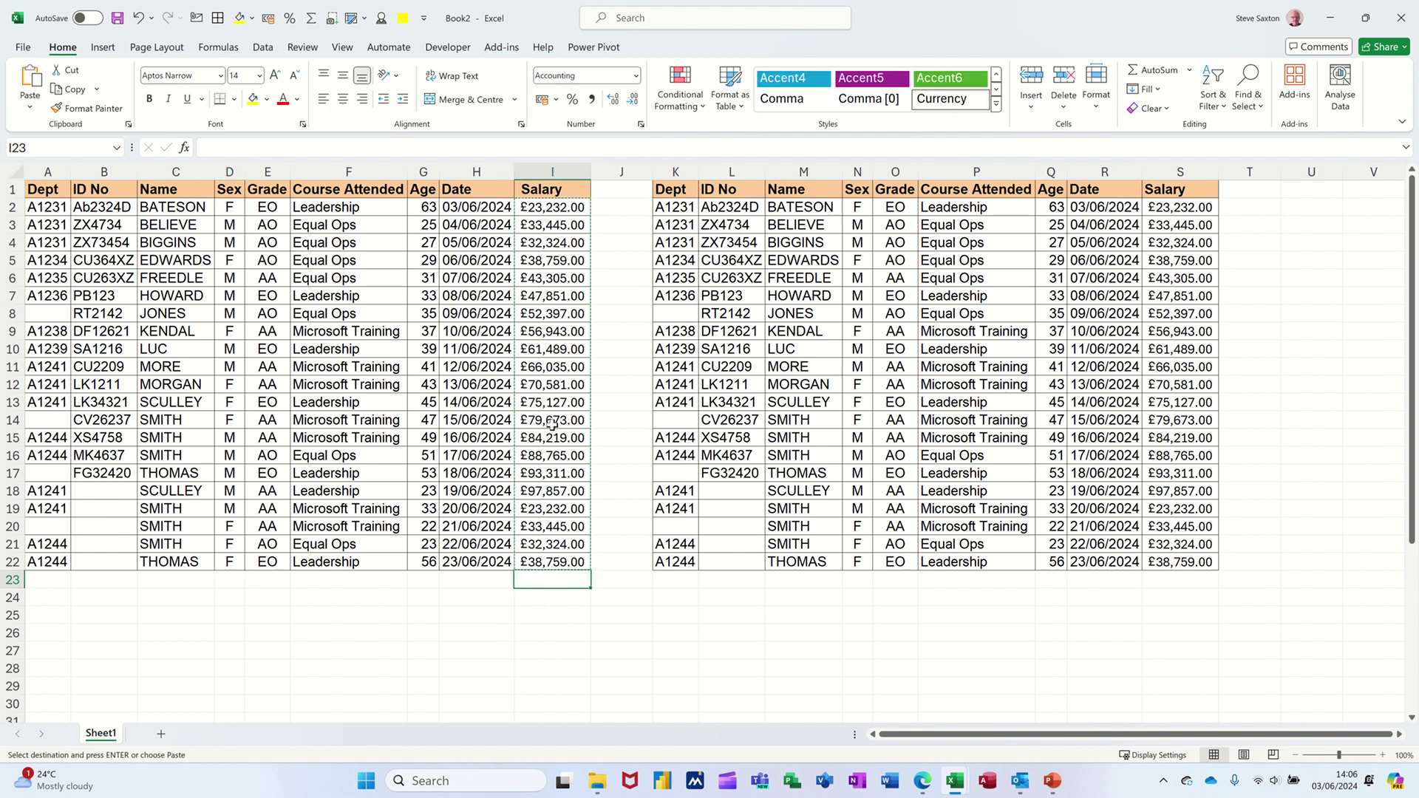
pyautogui.click(329, 347)
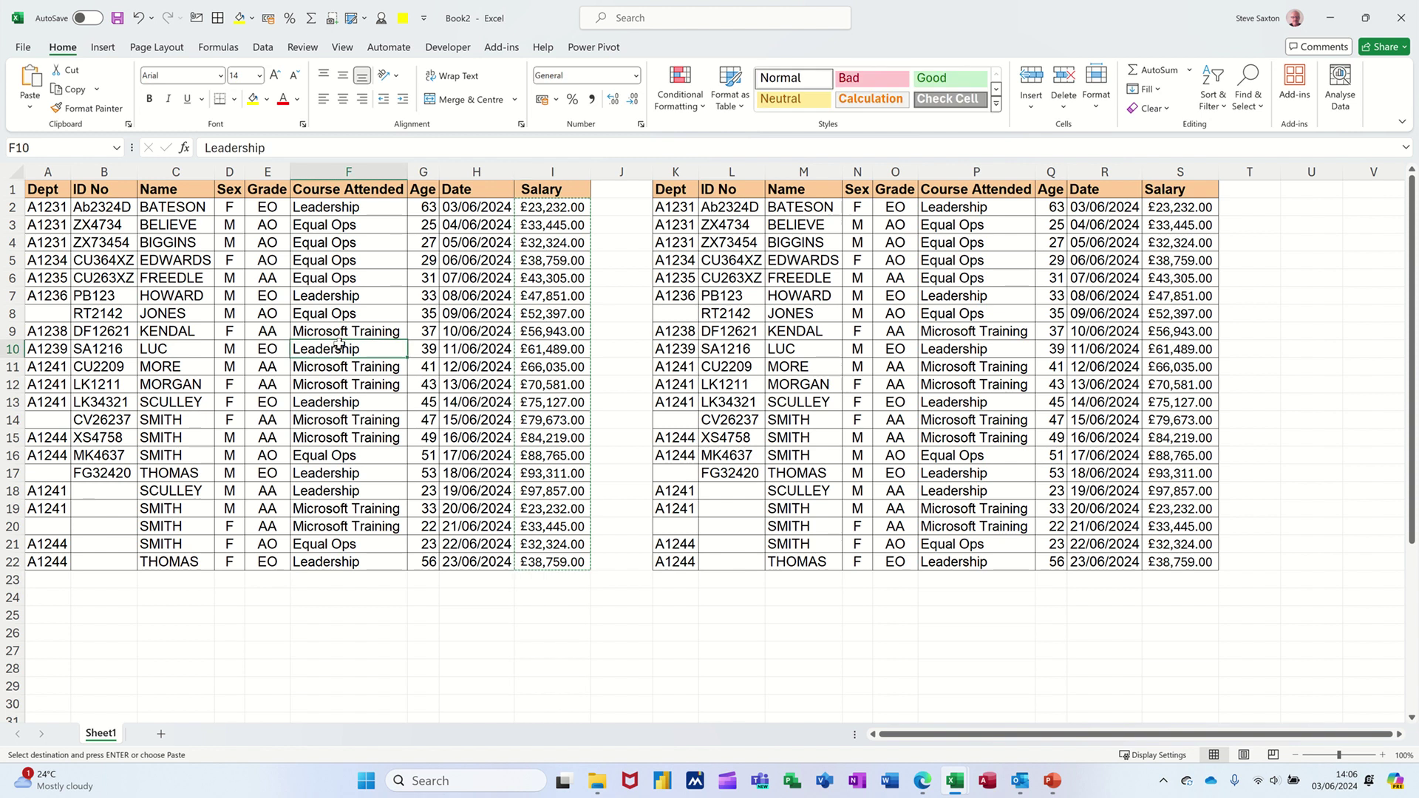
pyautogui.click(264, 49)
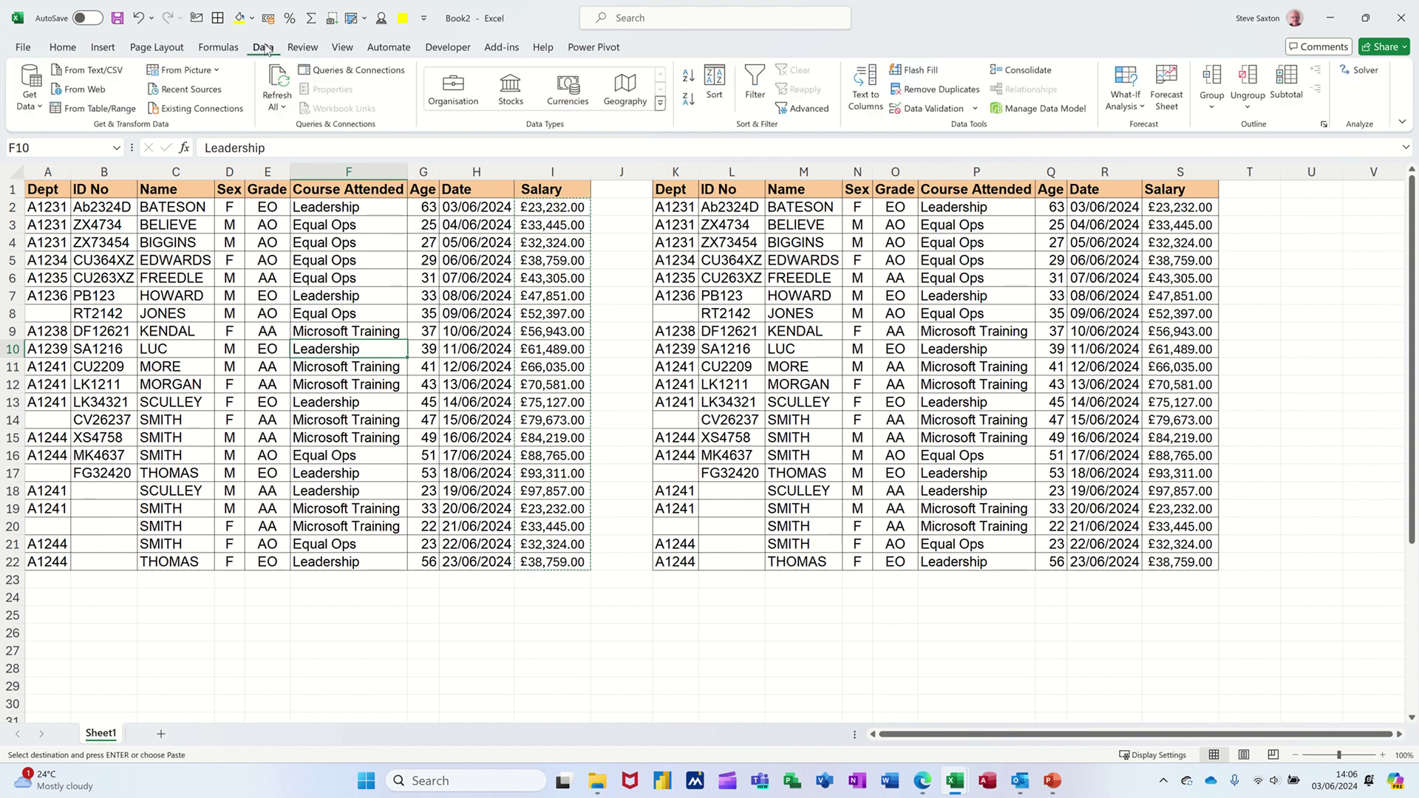
pyautogui.click(756, 83)
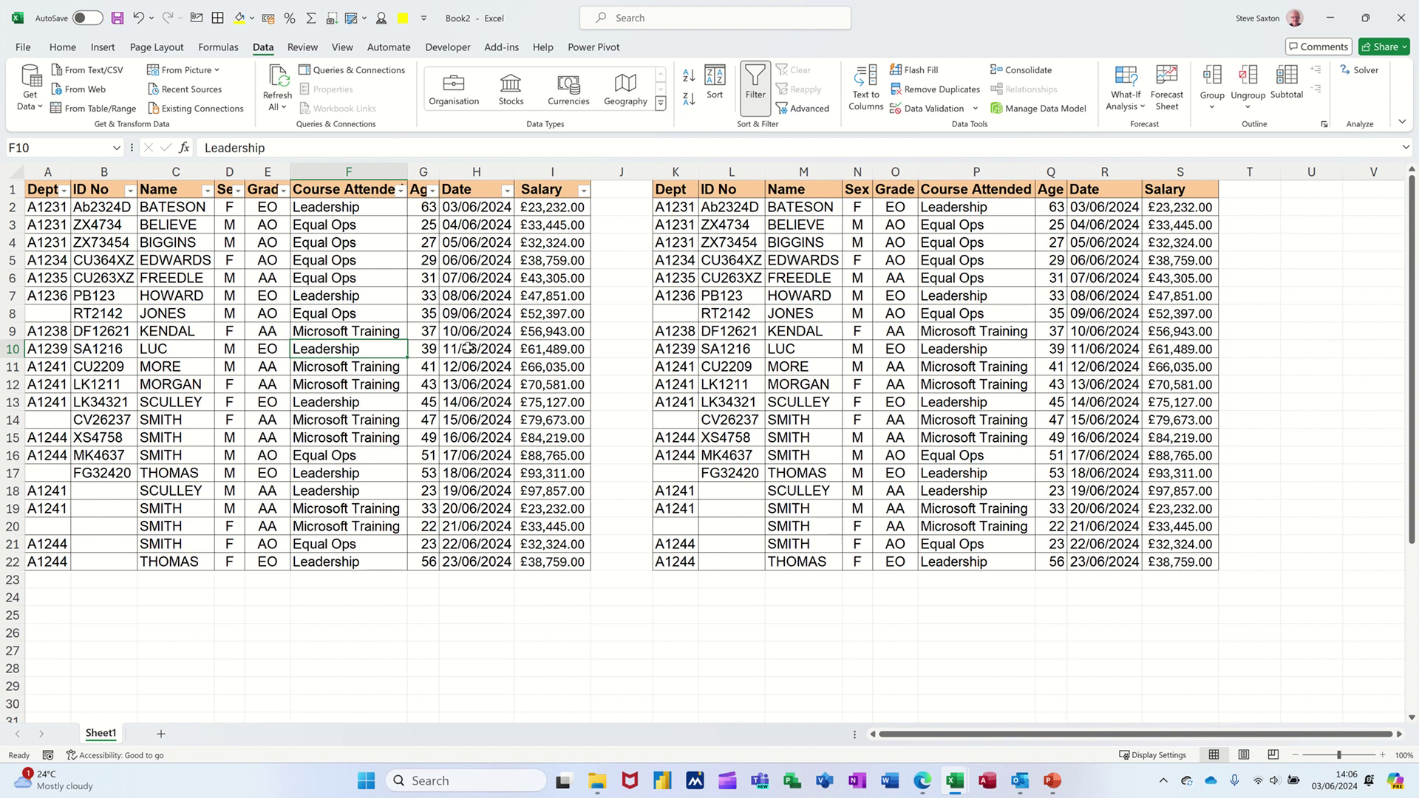
pyautogui.click(543, 579)
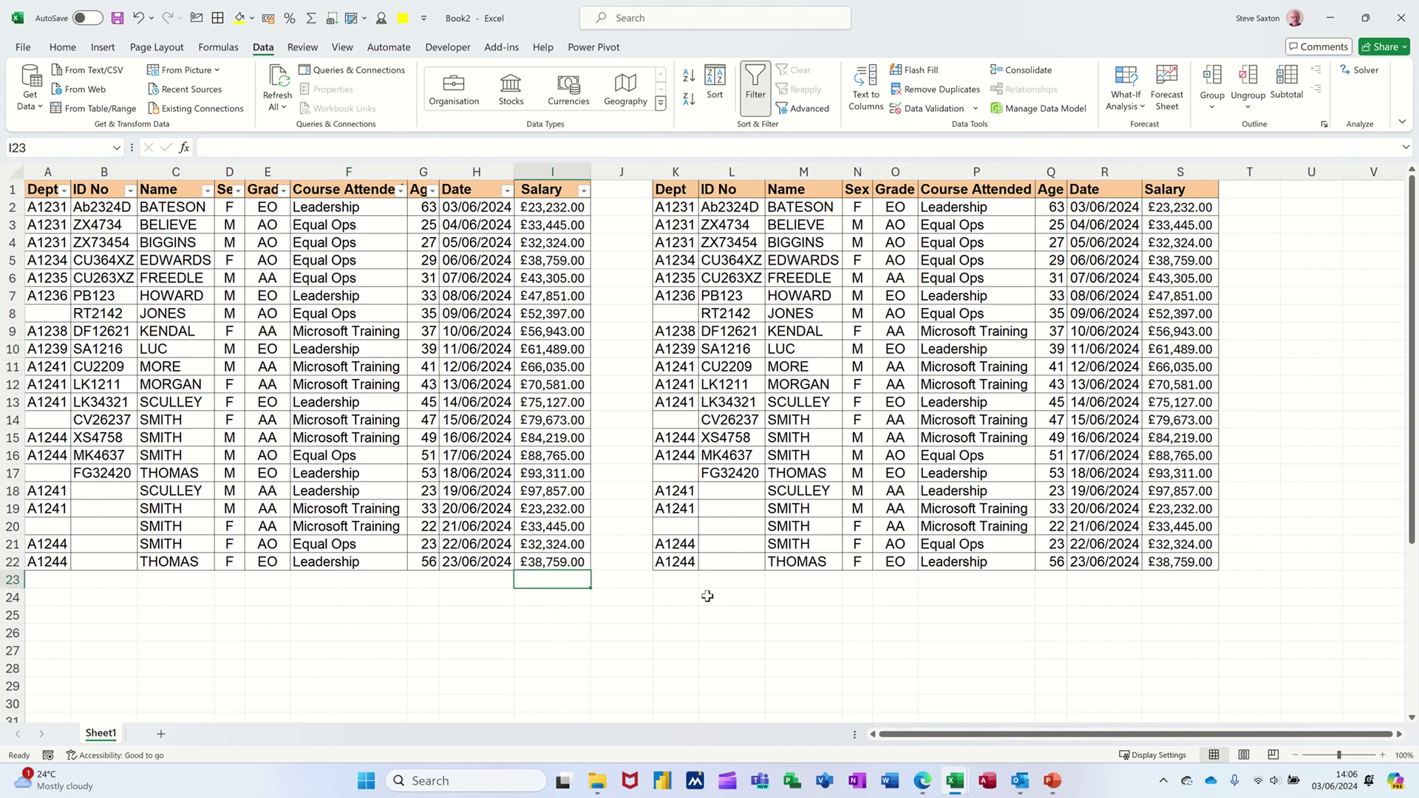
# AutoSum the Salary column in I23 (£1,173,073.00) and filter Course Attended to Equal Ops.
pyautogui.hotkey('alt', '=')
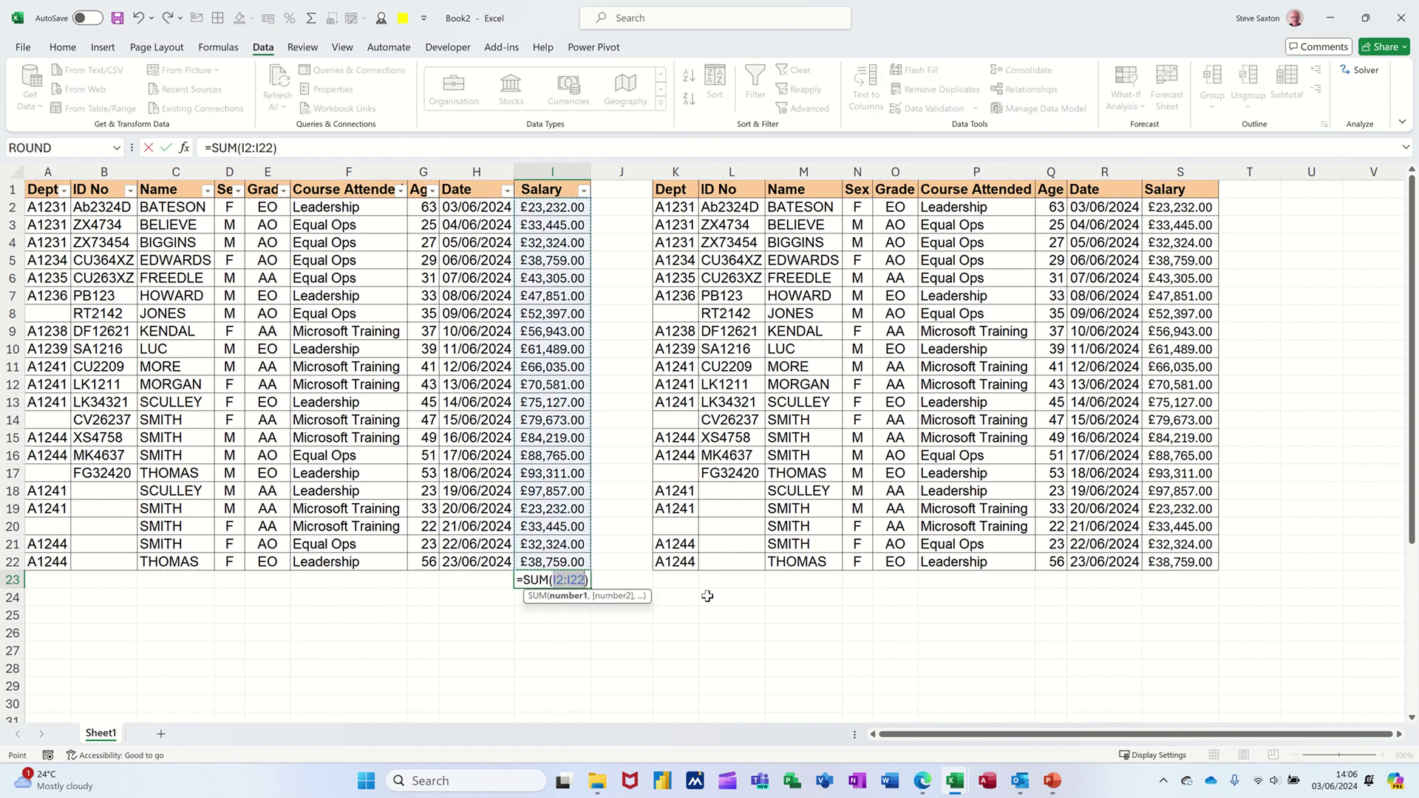
pyautogui.click(167, 151)
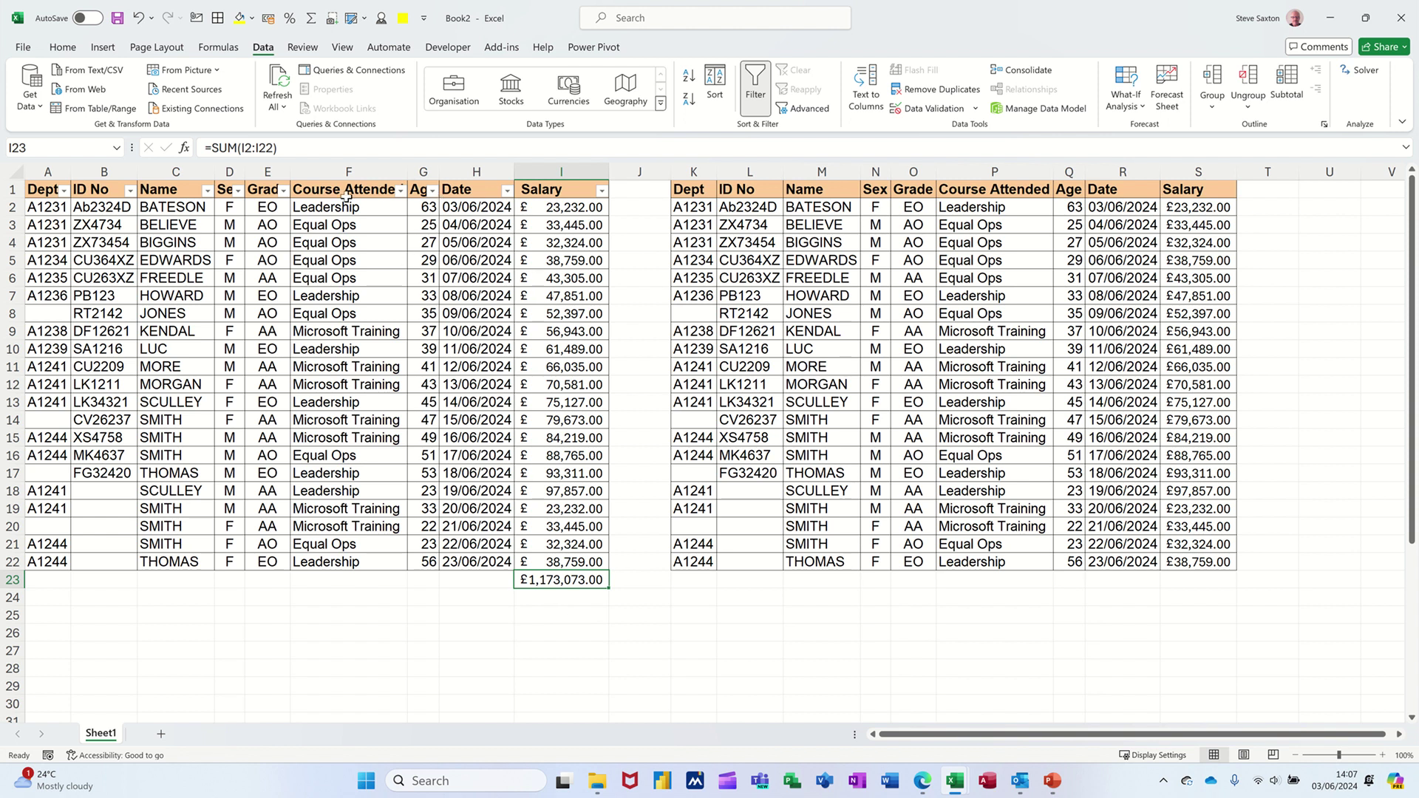
pyautogui.click(401, 191)
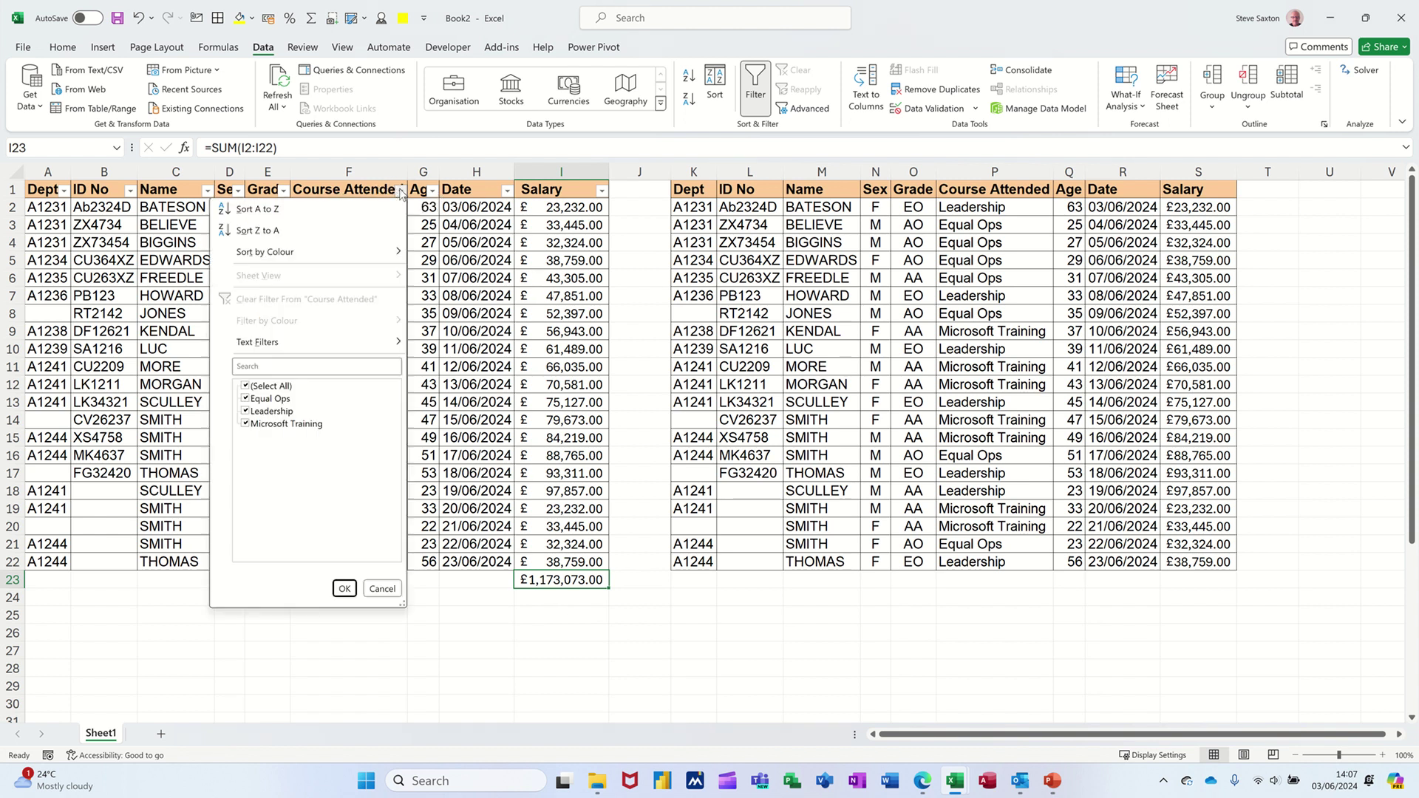
pyautogui.click(252, 388)
pyautogui.click(252, 399)
pyautogui.click(342, 588)
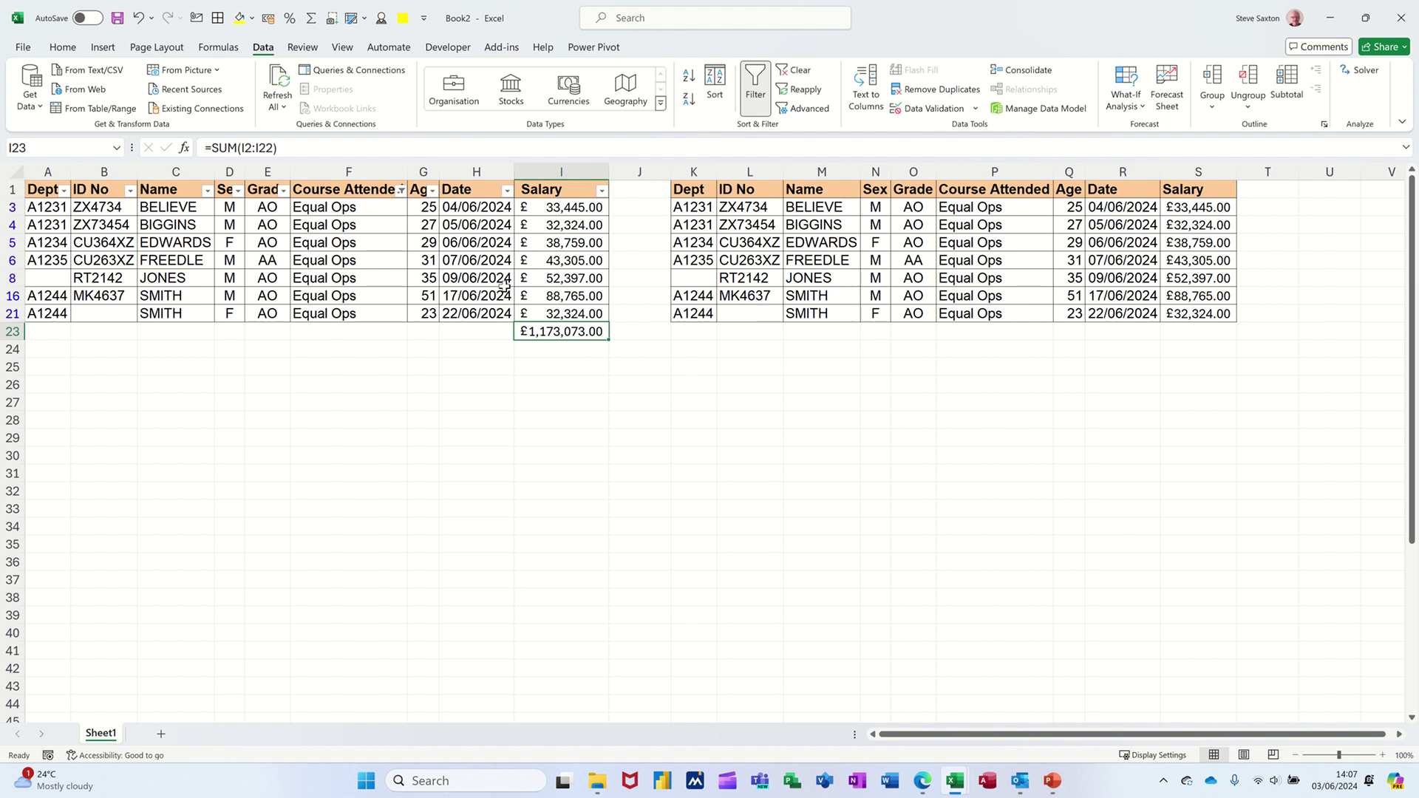
# Clear the filter and enter =COUNTA(F2:F22) in cell F23.
pyautogui.hotkey('alt', 'a')
pyautogui.press('c')
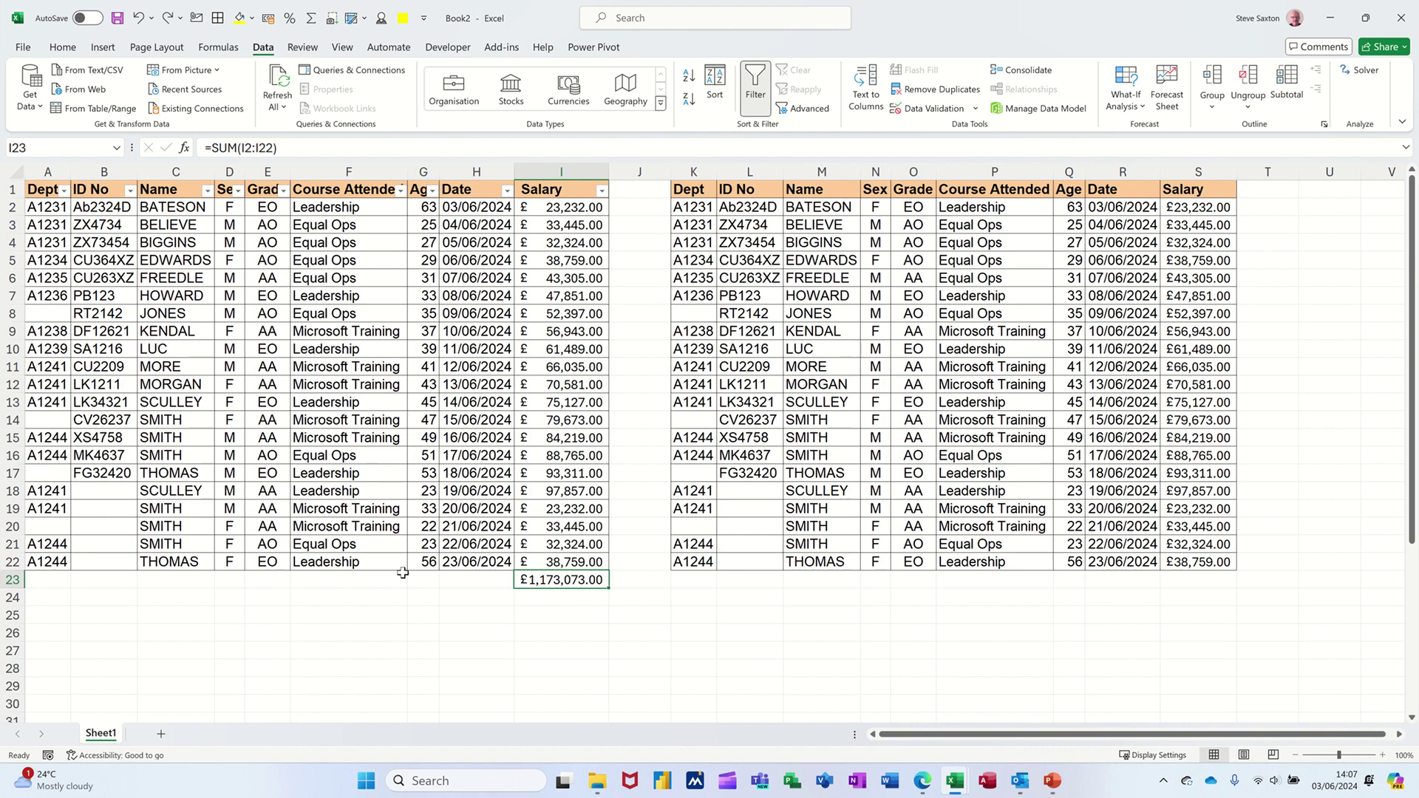
pyautogui.click(359, 581)
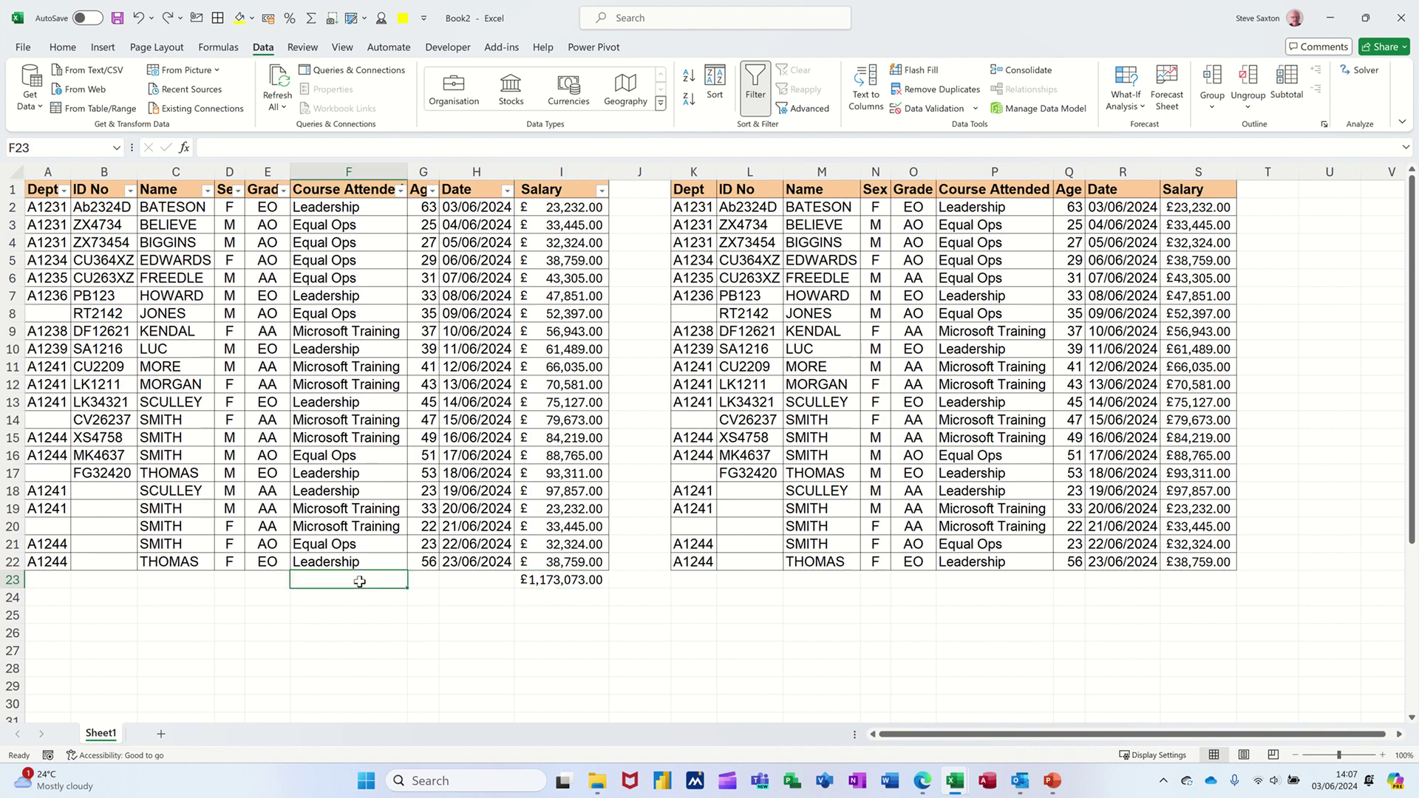
pyautogui.write('=c')
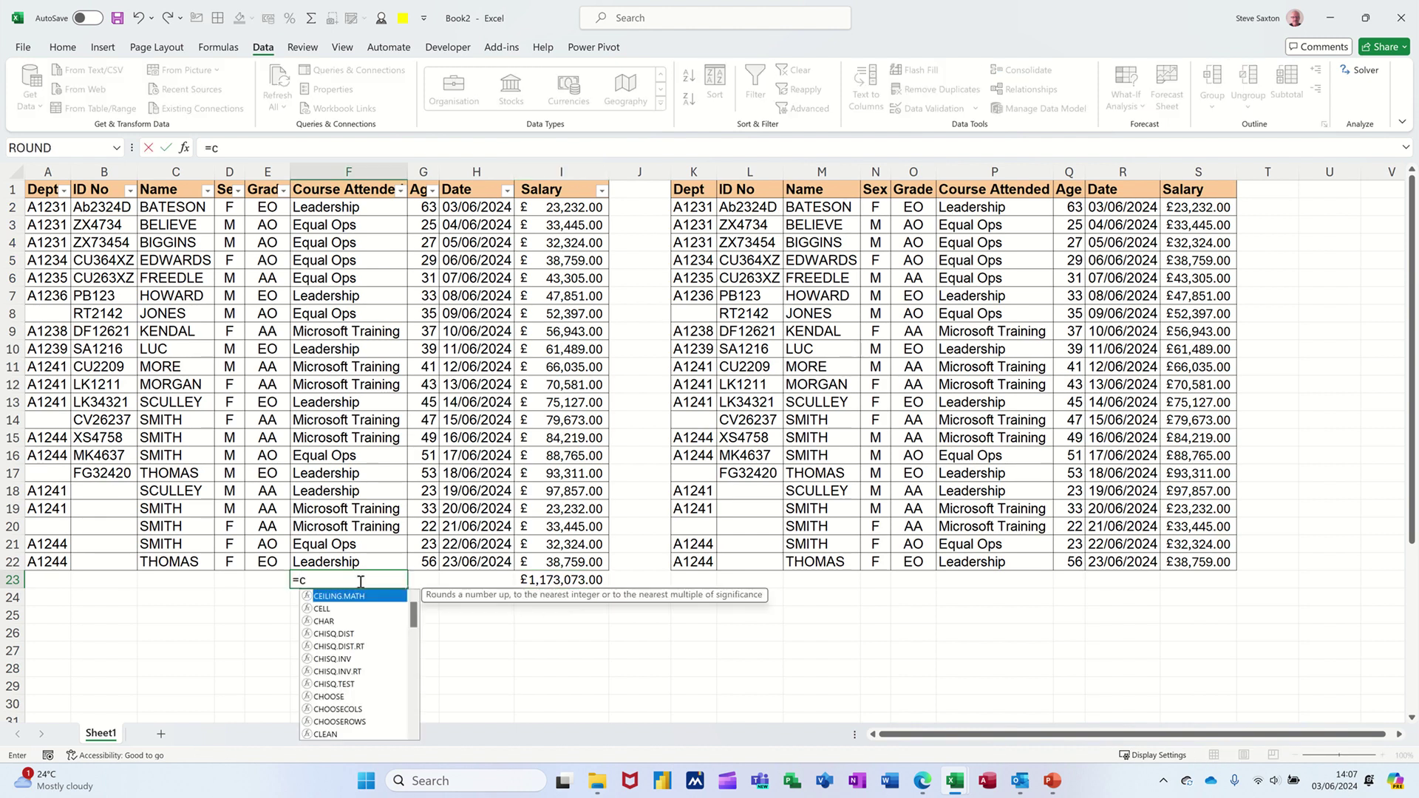
pyautogui.write('ounta')
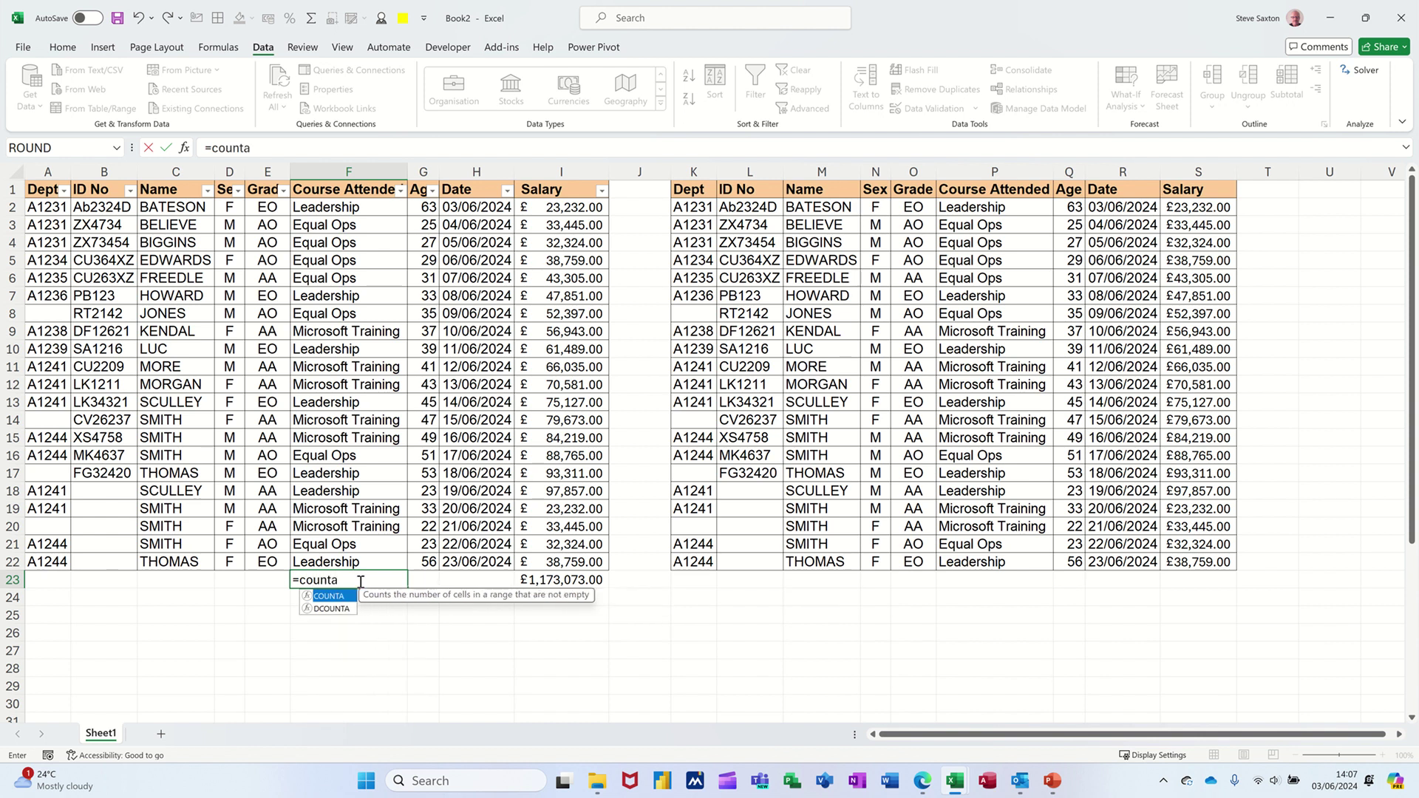
pyautogui.press('Tab')
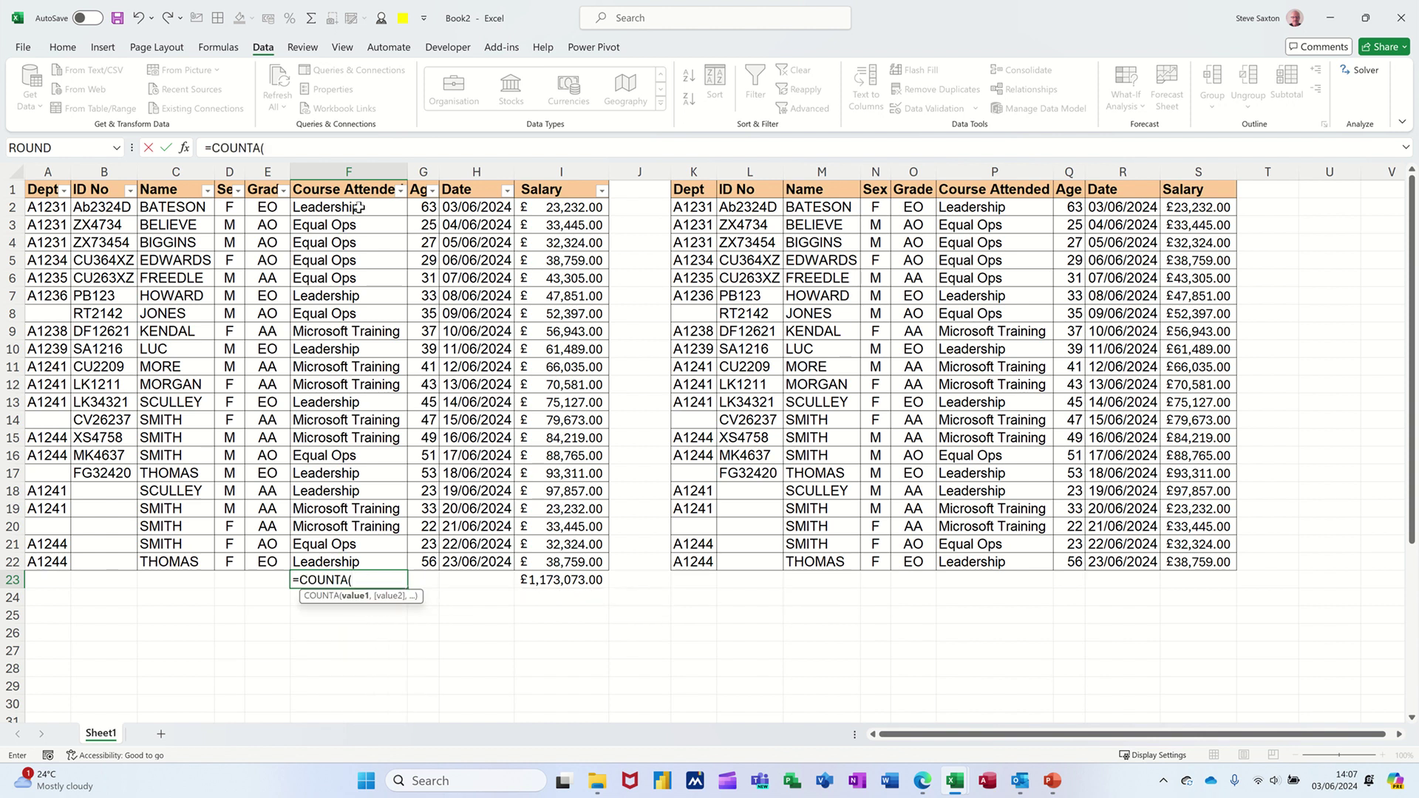
pyautogui.moveTo(358, 207); pyautogui.dragTo(367, 560)
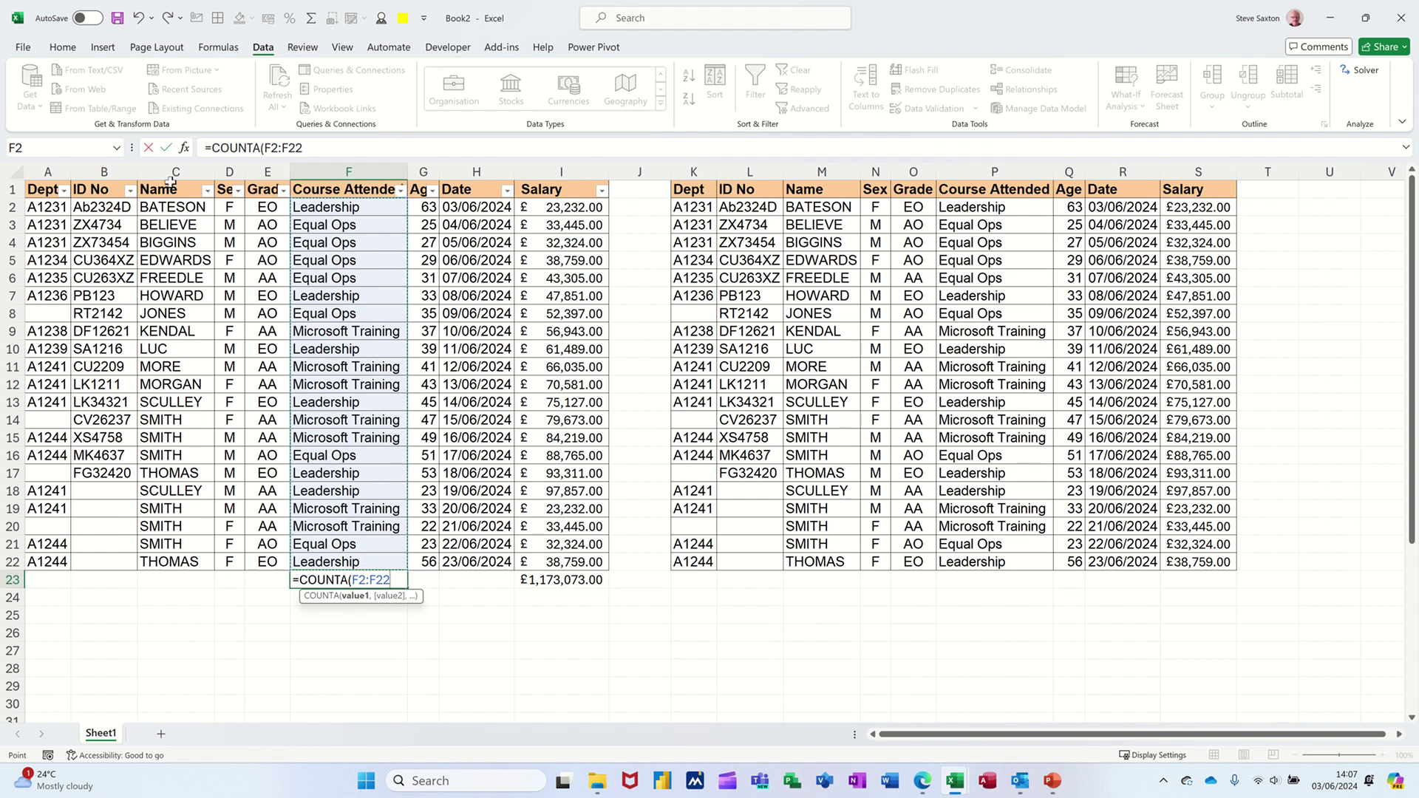
pyautogui.click(166, 148)
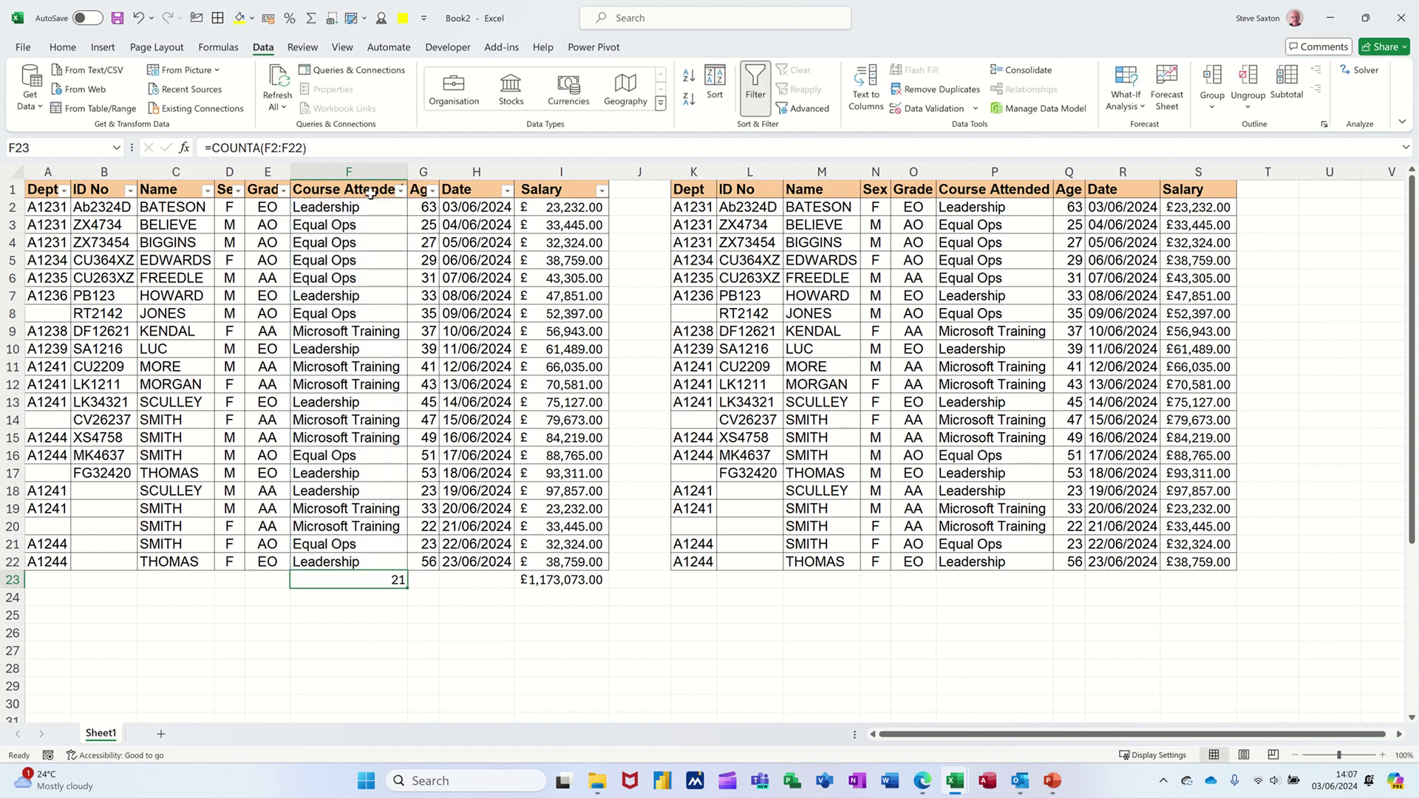
# Filter the Course Attended column to show only Equal Ops.
pyautogui.click(400, 191)
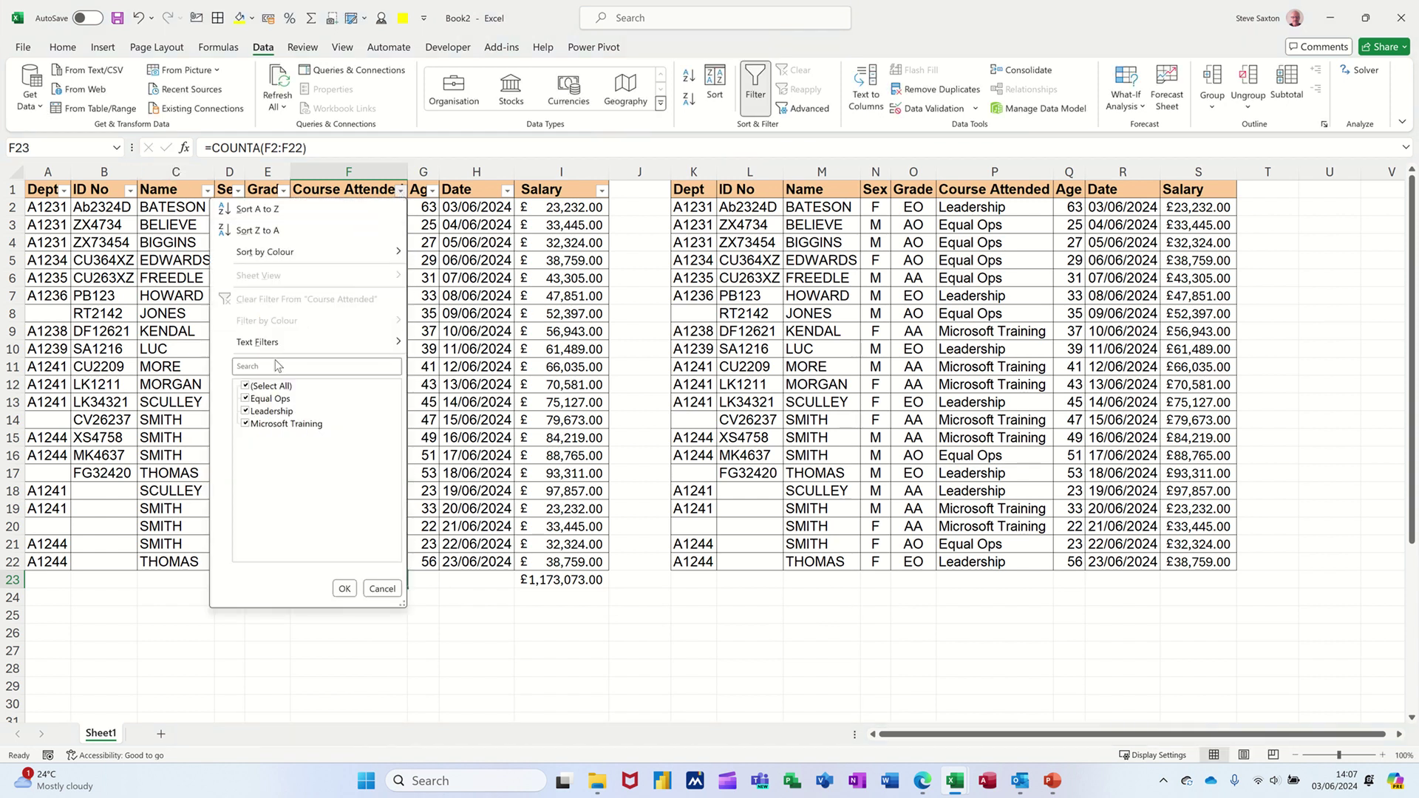
pyautogui.click(247, 386)
pyautogui.click(246, 399)
pyautogui.click(344, 588)
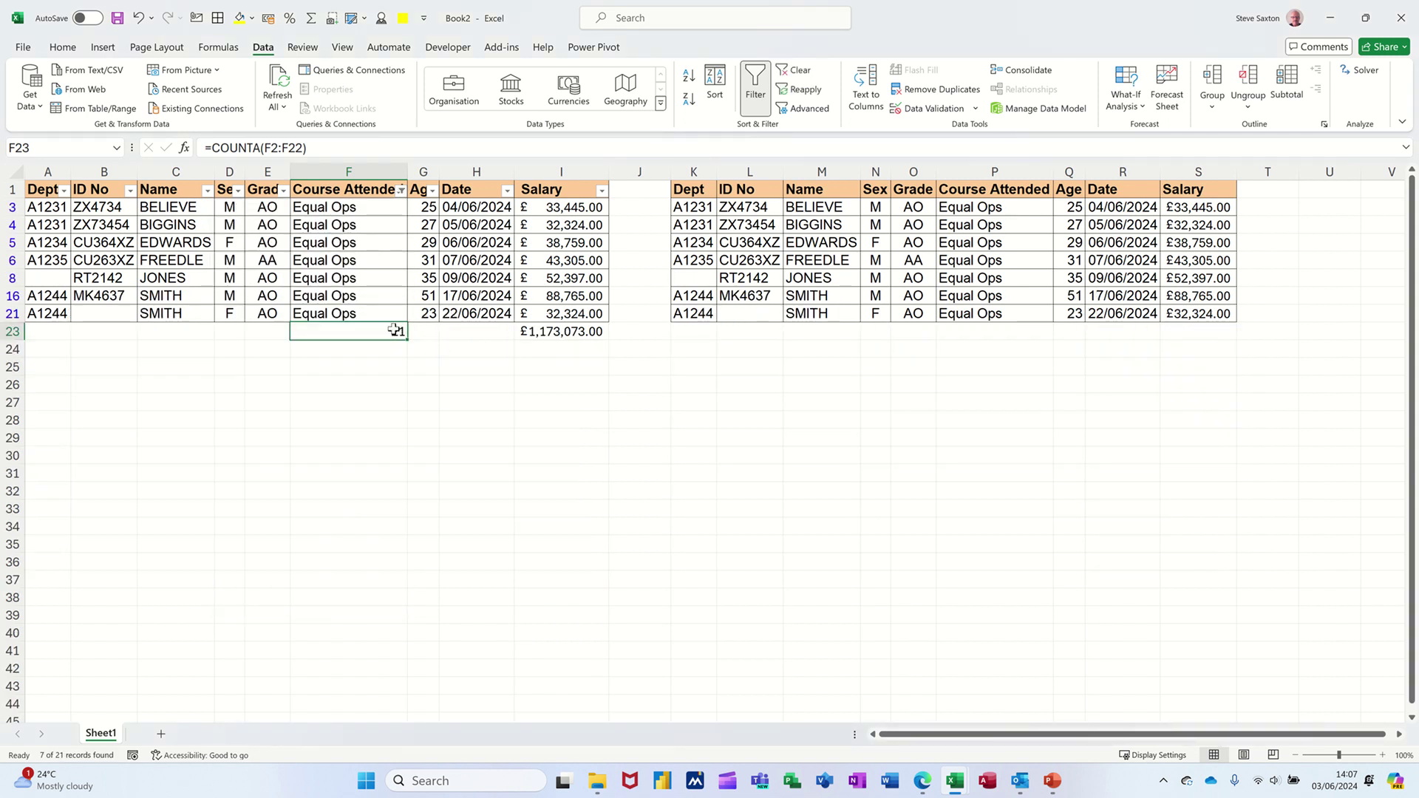
# Delete the F23:I23 totals and re-tick all courses in the filter.
pyautogui.moveTo(393, 330); pyautogui.dragTo(523, 334)
pyautogui.press('Delete')
pyautogui.click(340, 333)
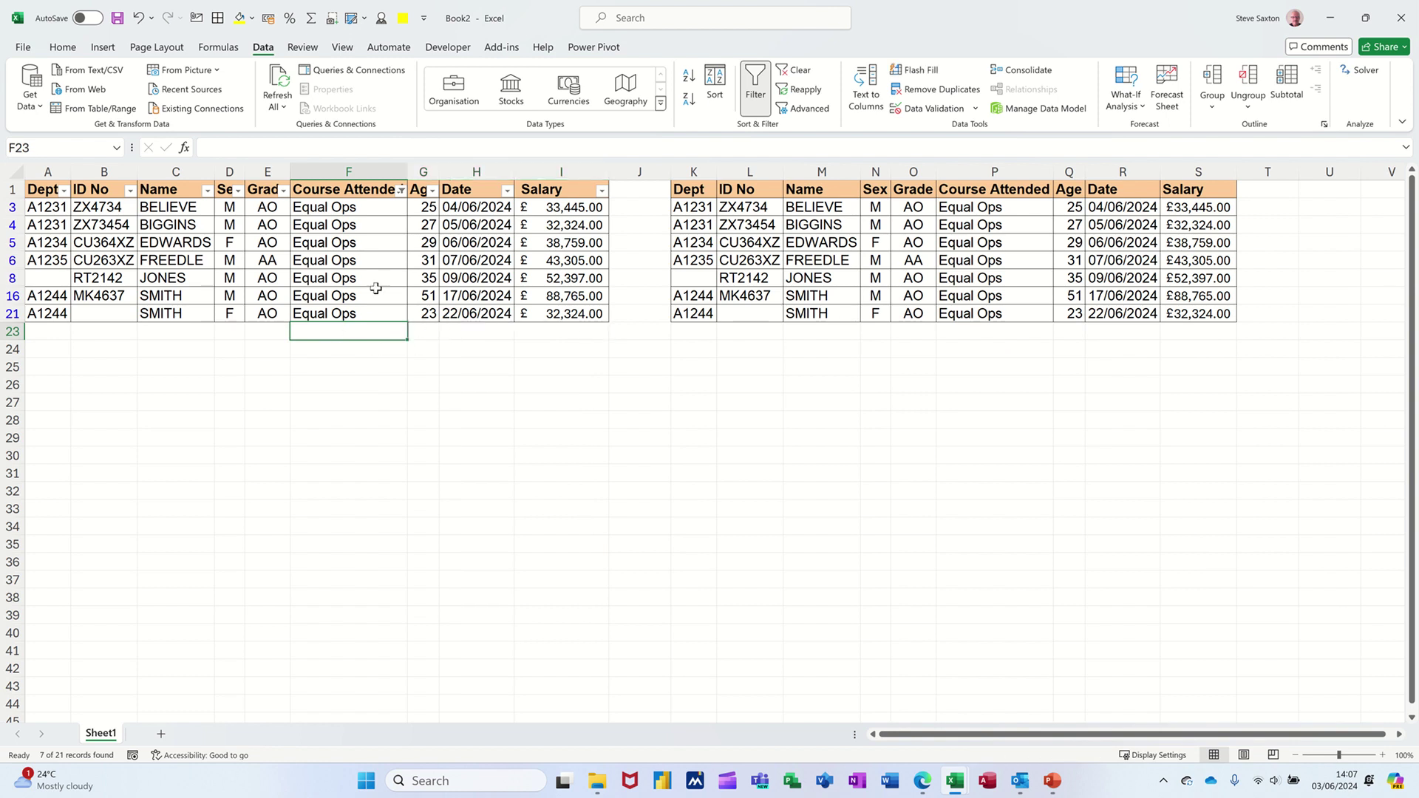
pyautogui.click(399, 191)
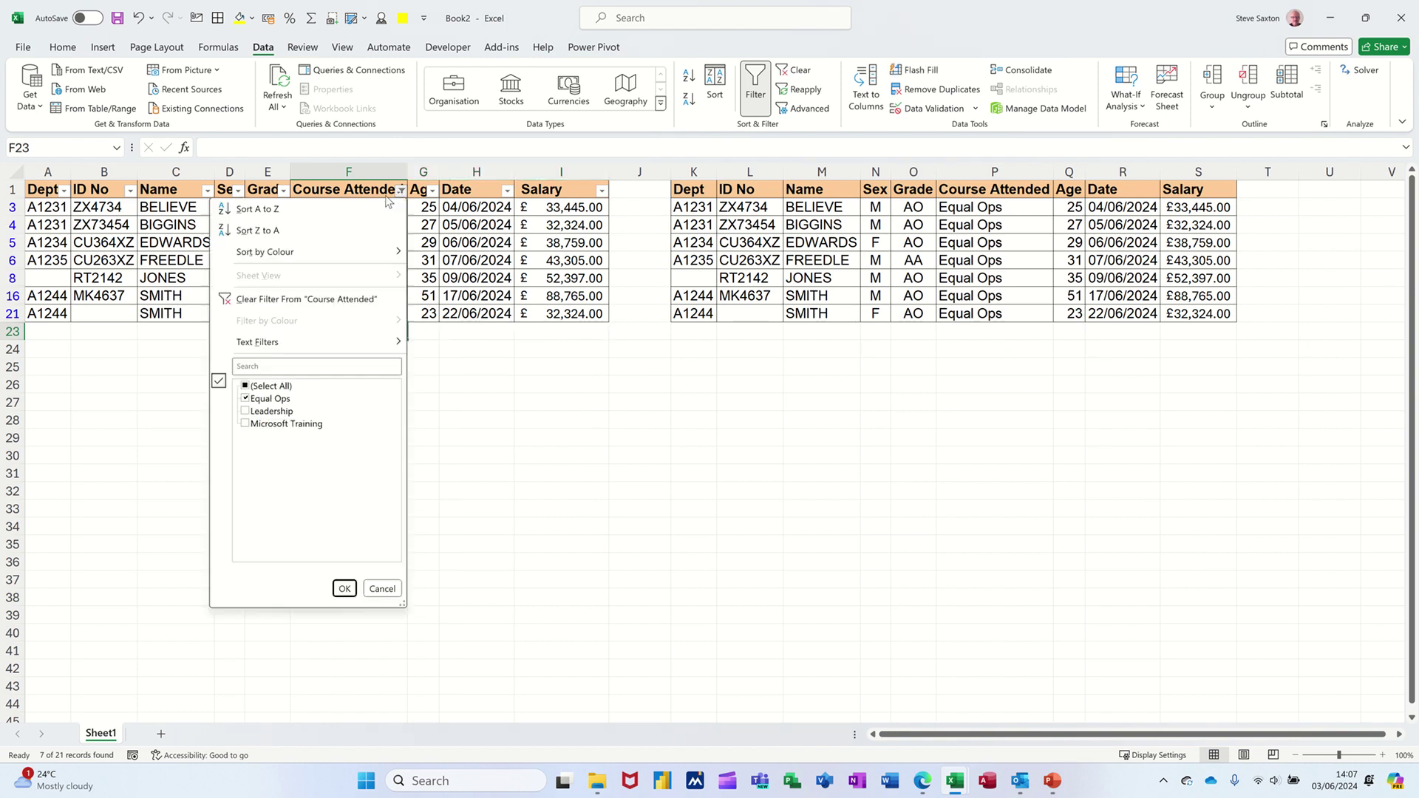
pyautogui.click(252, 386)
pyautogui.click(344, 588)
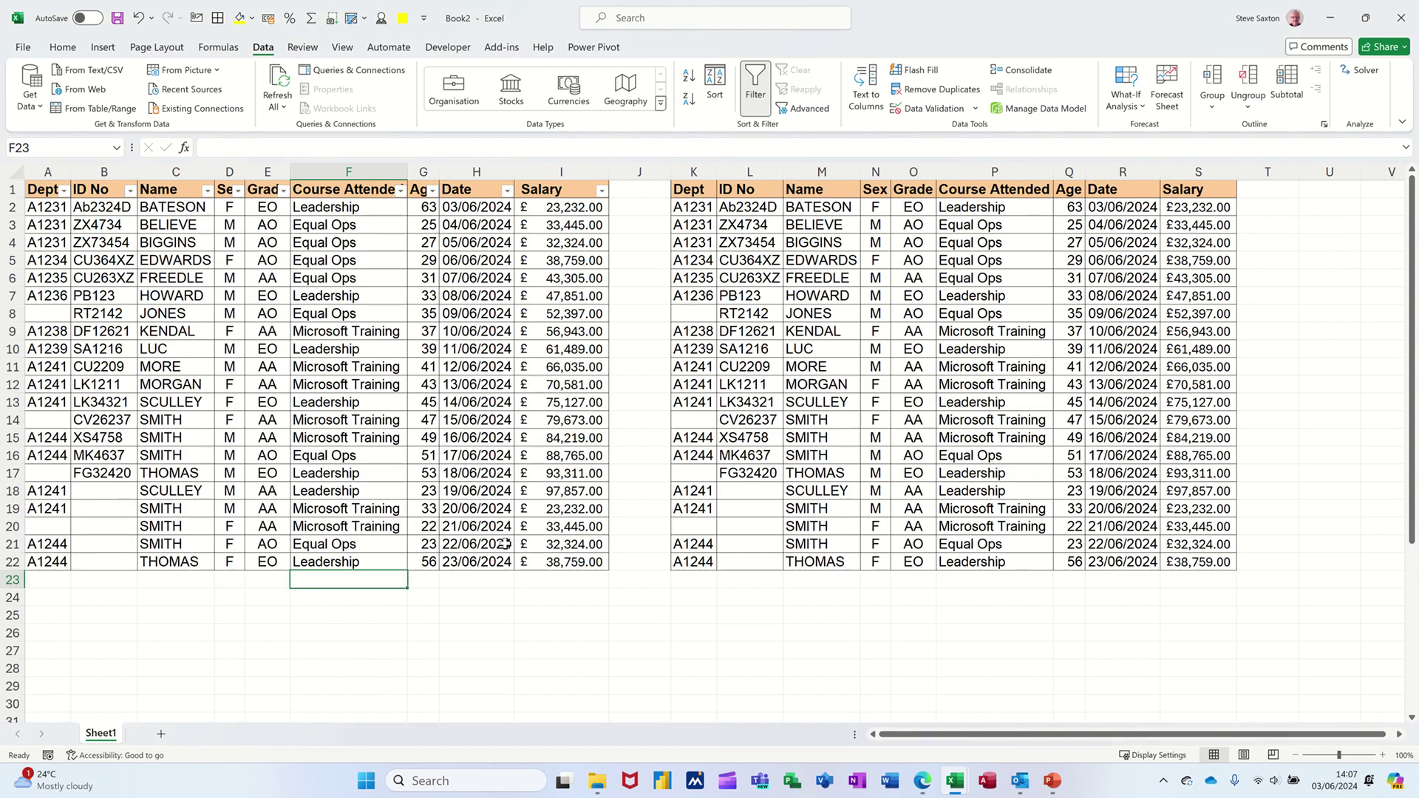
# Enter =SUBTOTAL(9,I2:I22) in I23, giving a salary total of £1,173,073.00.
pyautogui.click(547, 586)
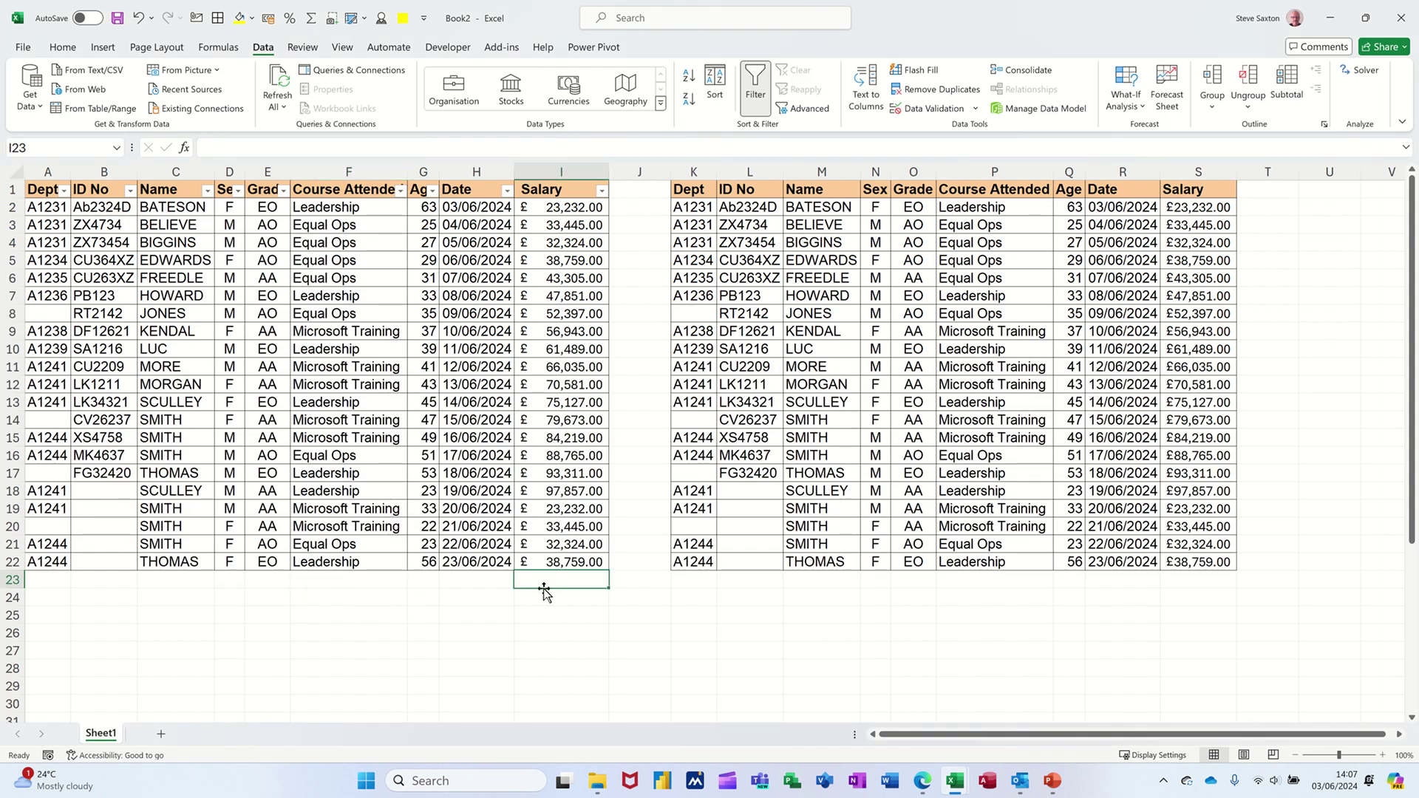
pyautogui.write('=su')
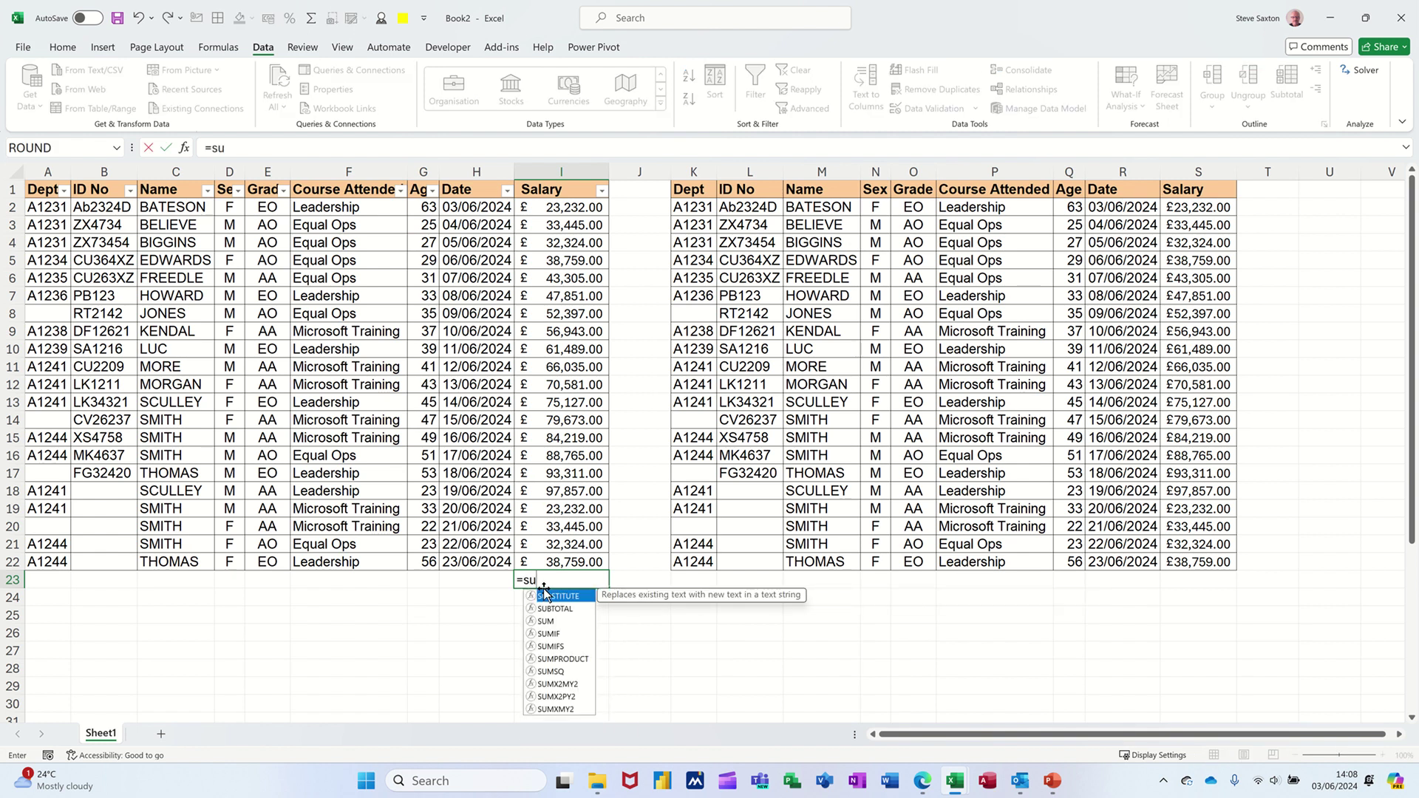
pyautogui.write('bt')
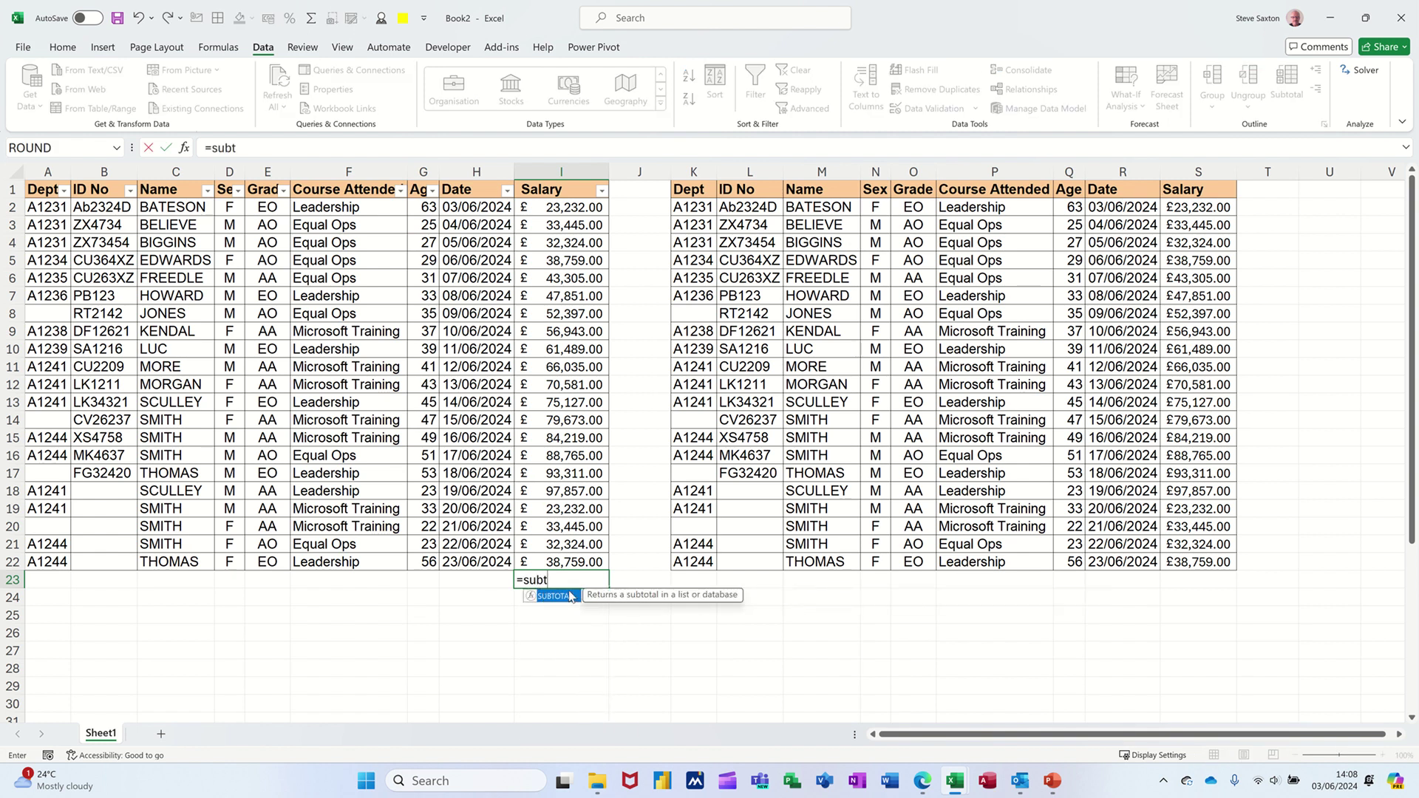
pyautogui.press('Tab')
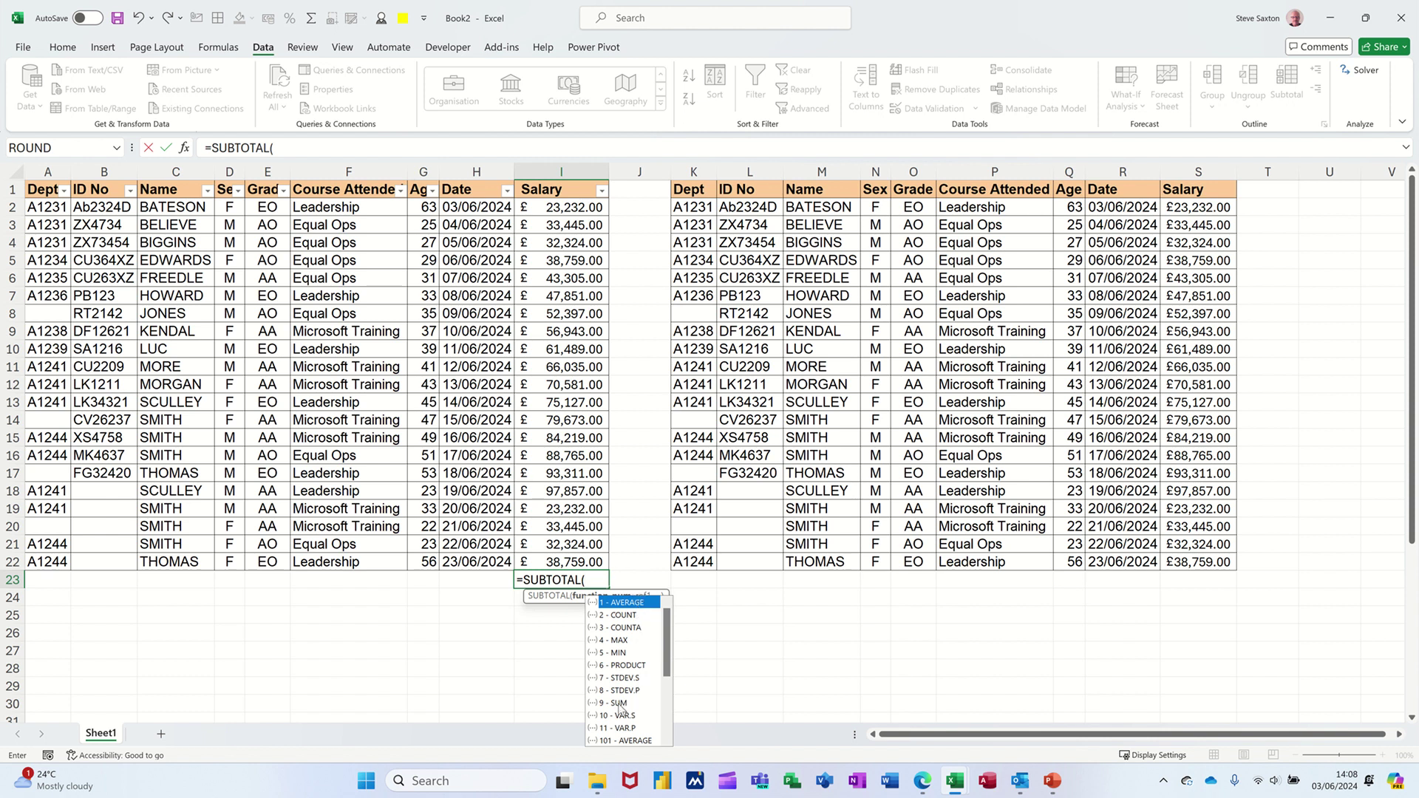
pyautogui.doubleClick(619, 704)
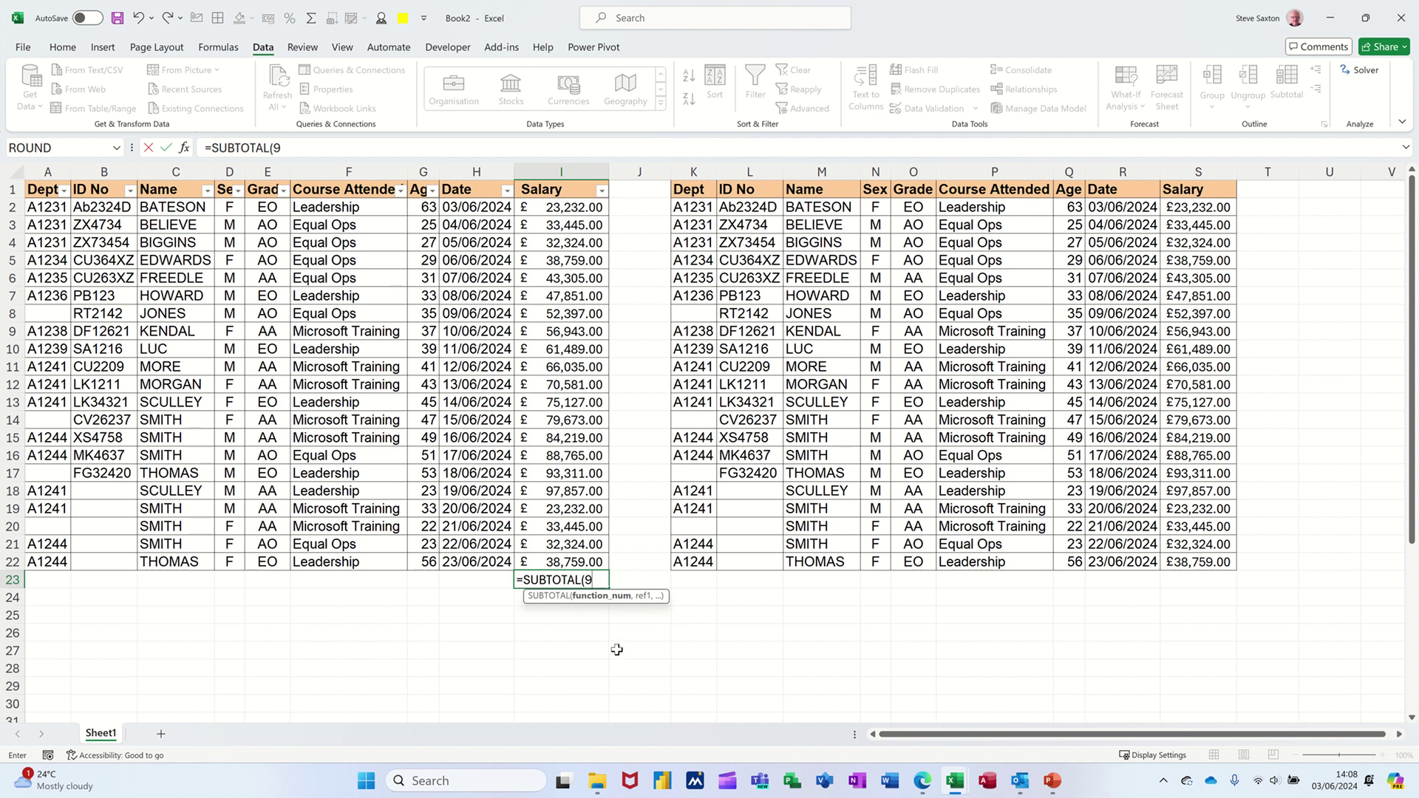
pyautogui.write(',')
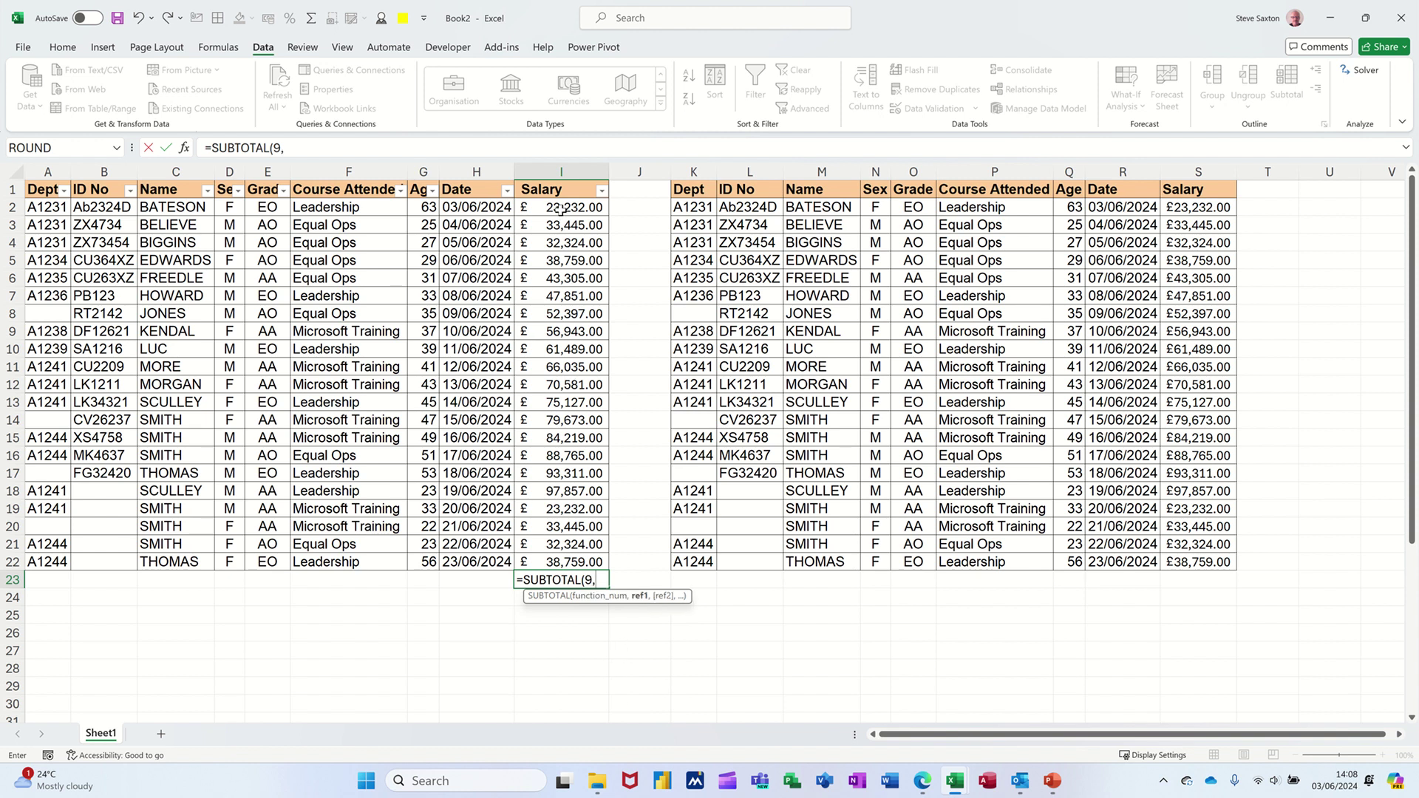
pyautogui.moveTo(561, 209); pyautogui.dragTo(566, 554)
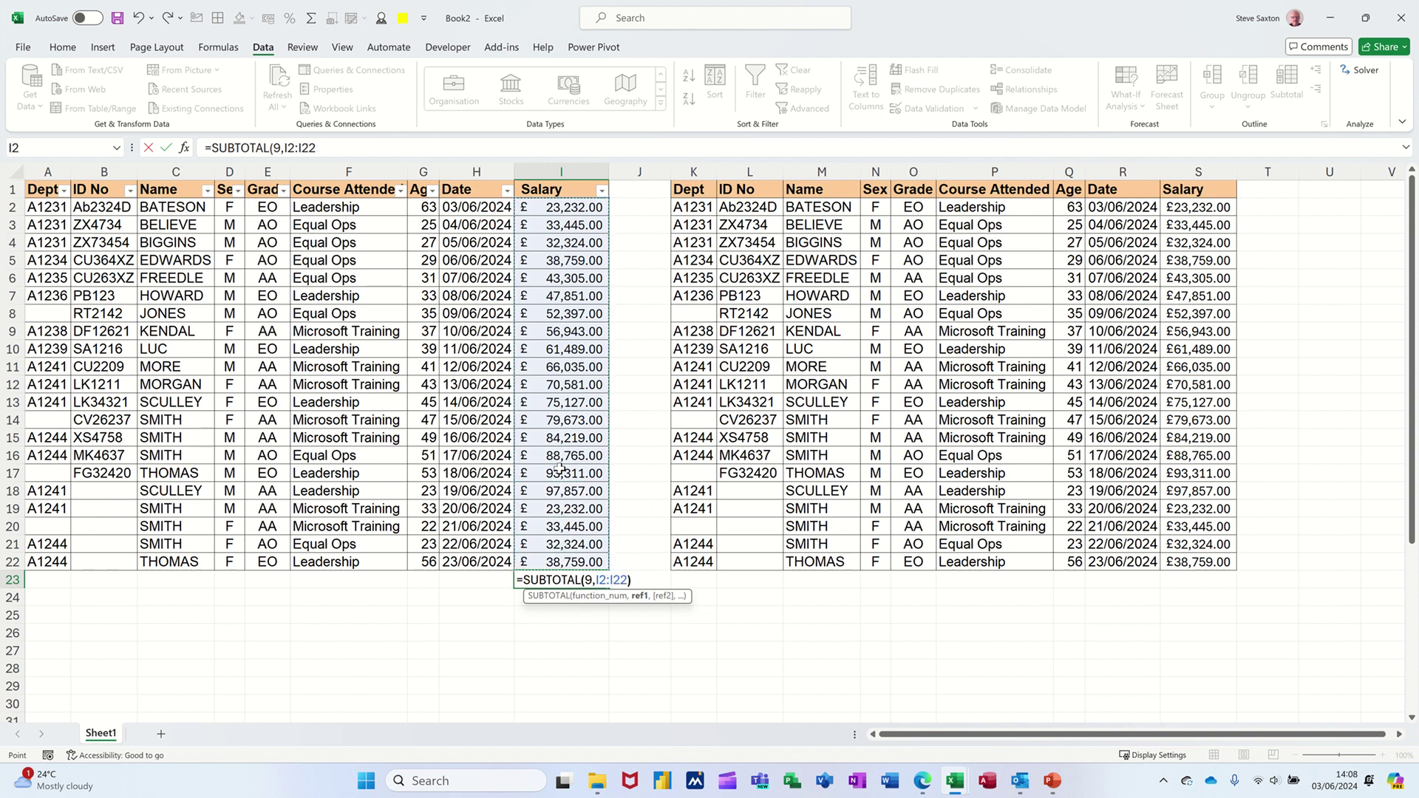
pyautogui.write(')')
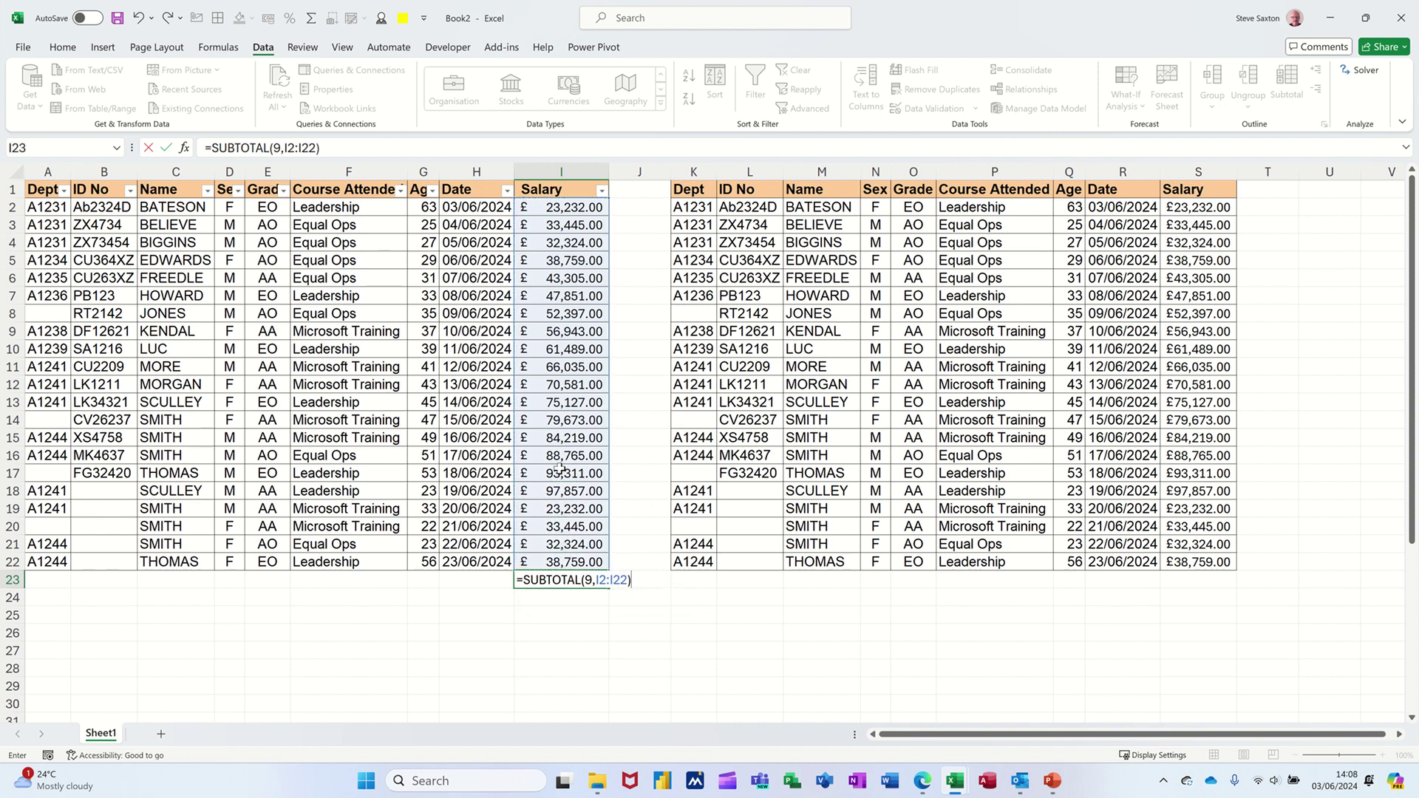
pyautogui.click(165, 147)
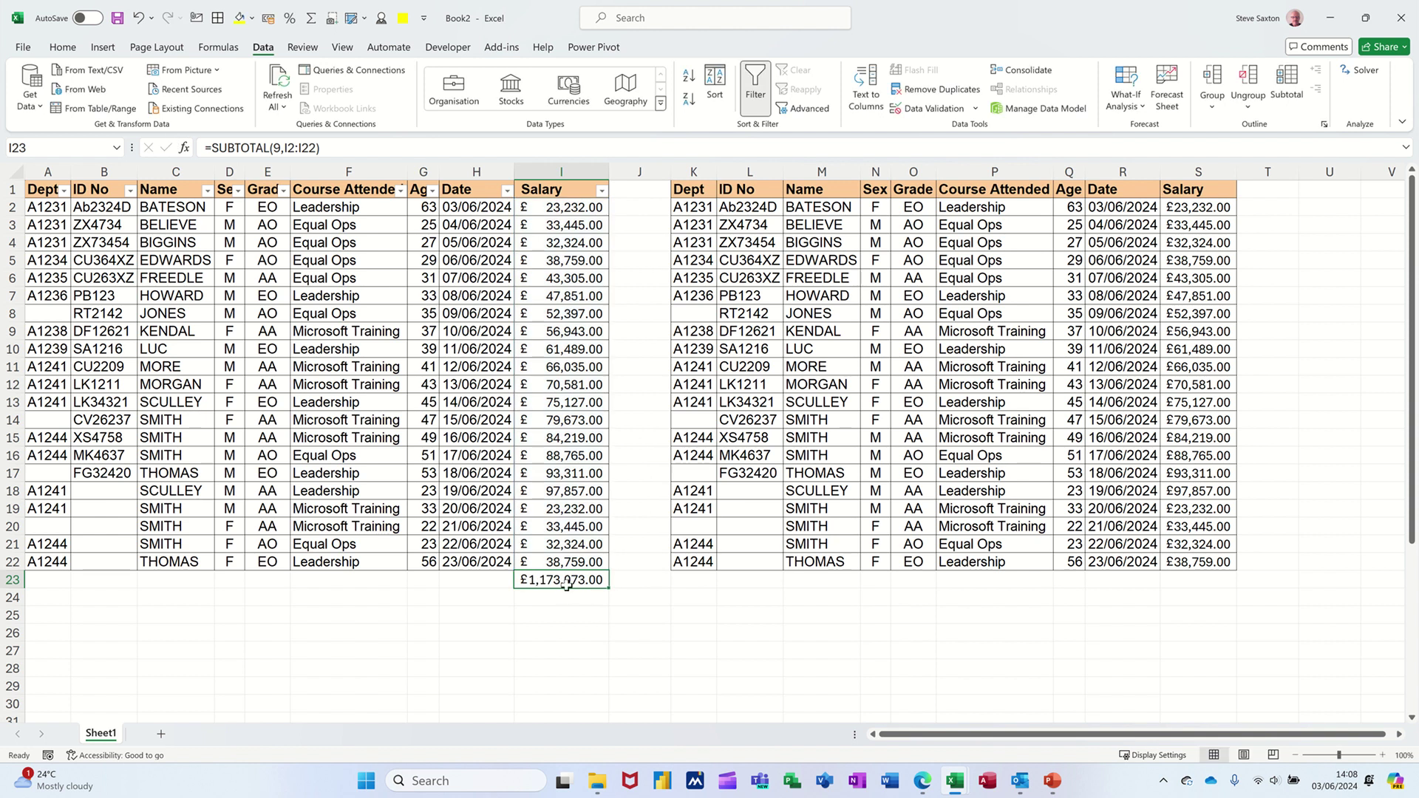
pyautogui.click(400, 190)
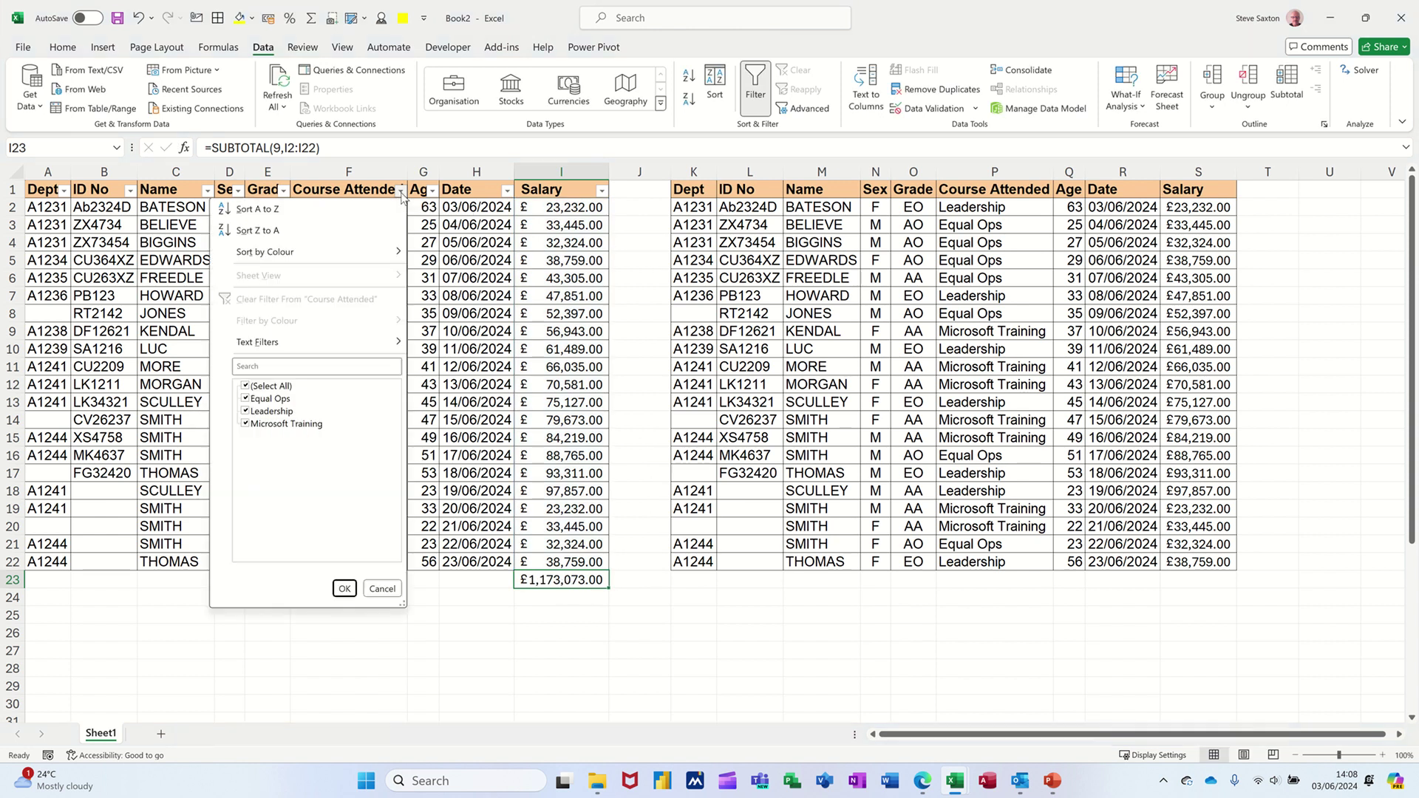
pyautogui.click(252, 388)
pyautogui.click(251, 399)
pyautogui.click(344, 588)
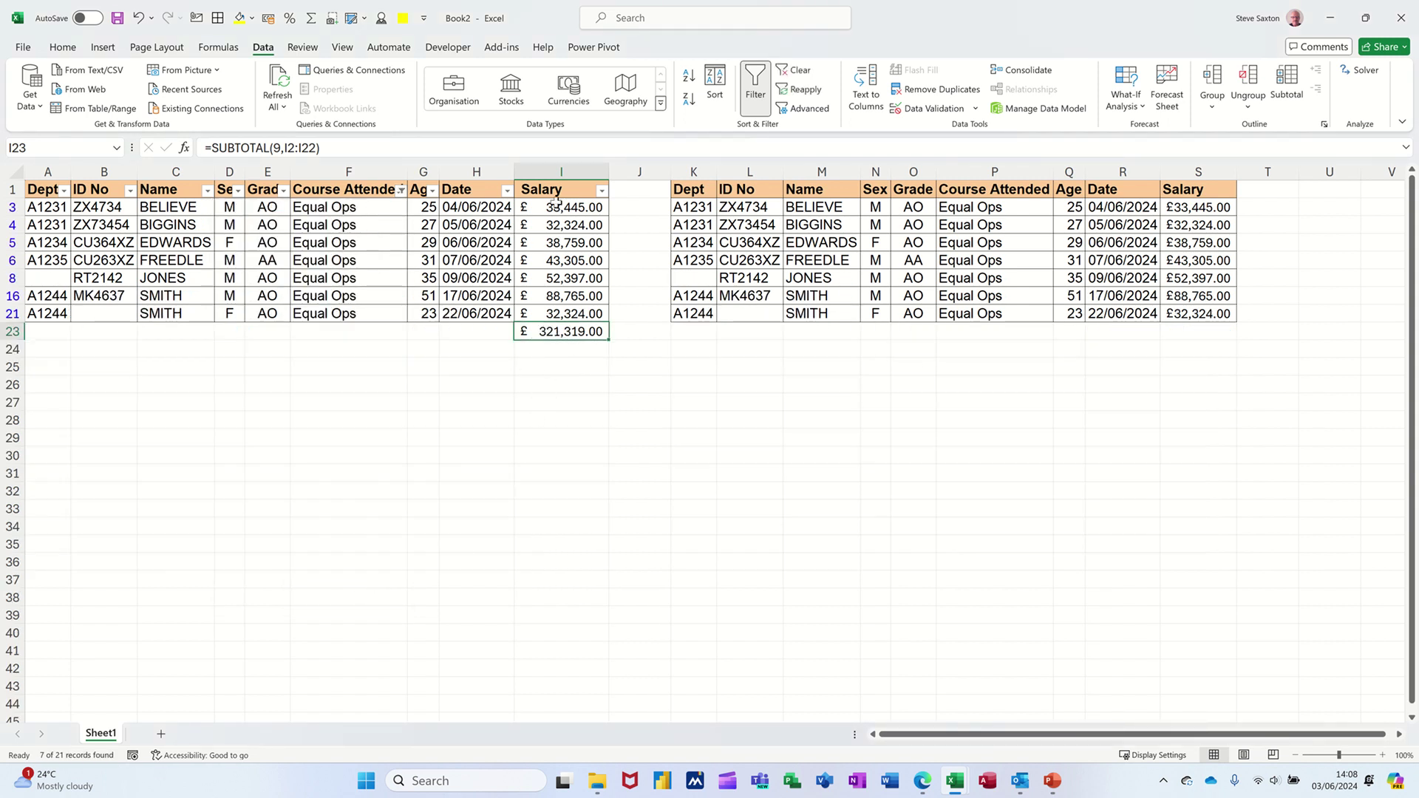
pyautogui.moveTo(556, 201); pyautogui.dragTo(562, 314)
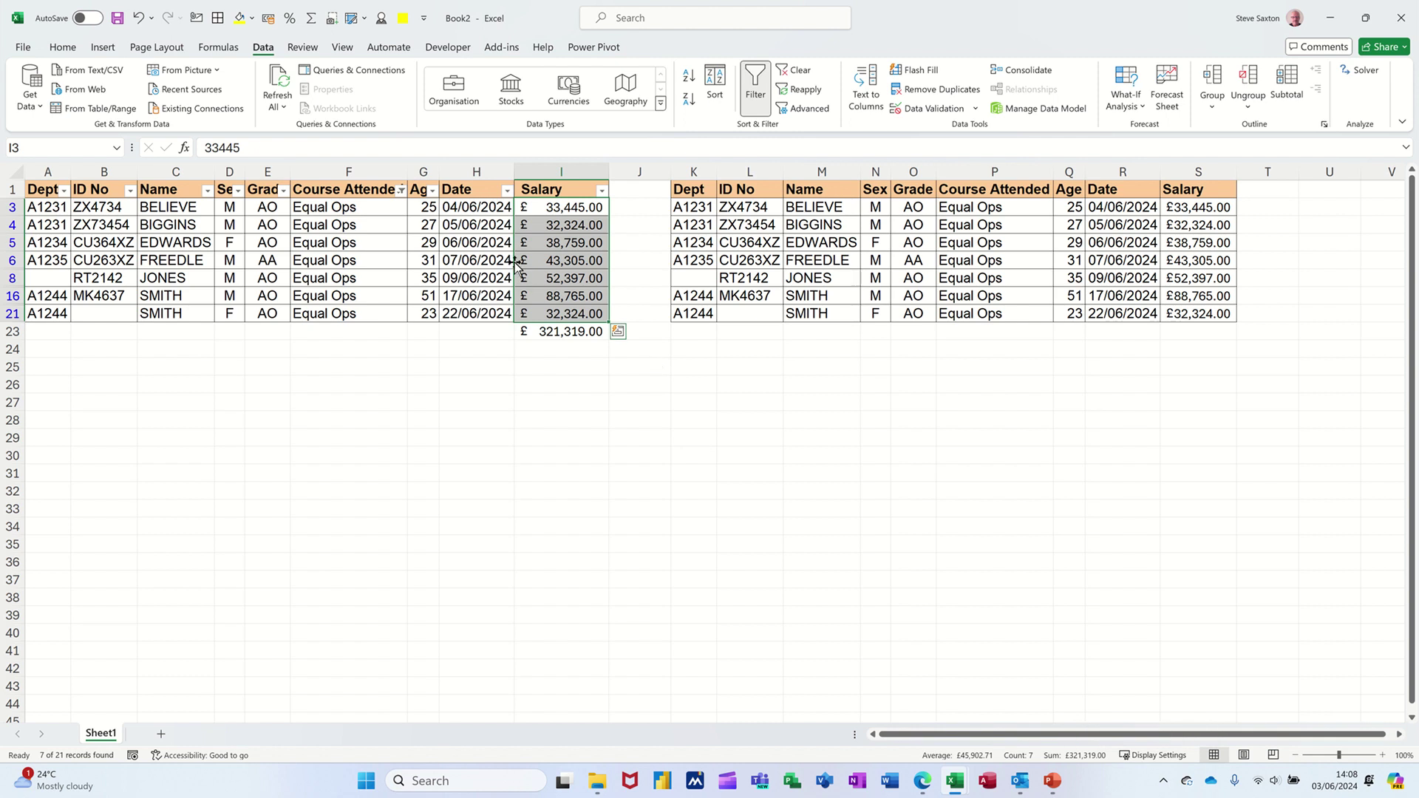
pyautogui.click(399, 190)
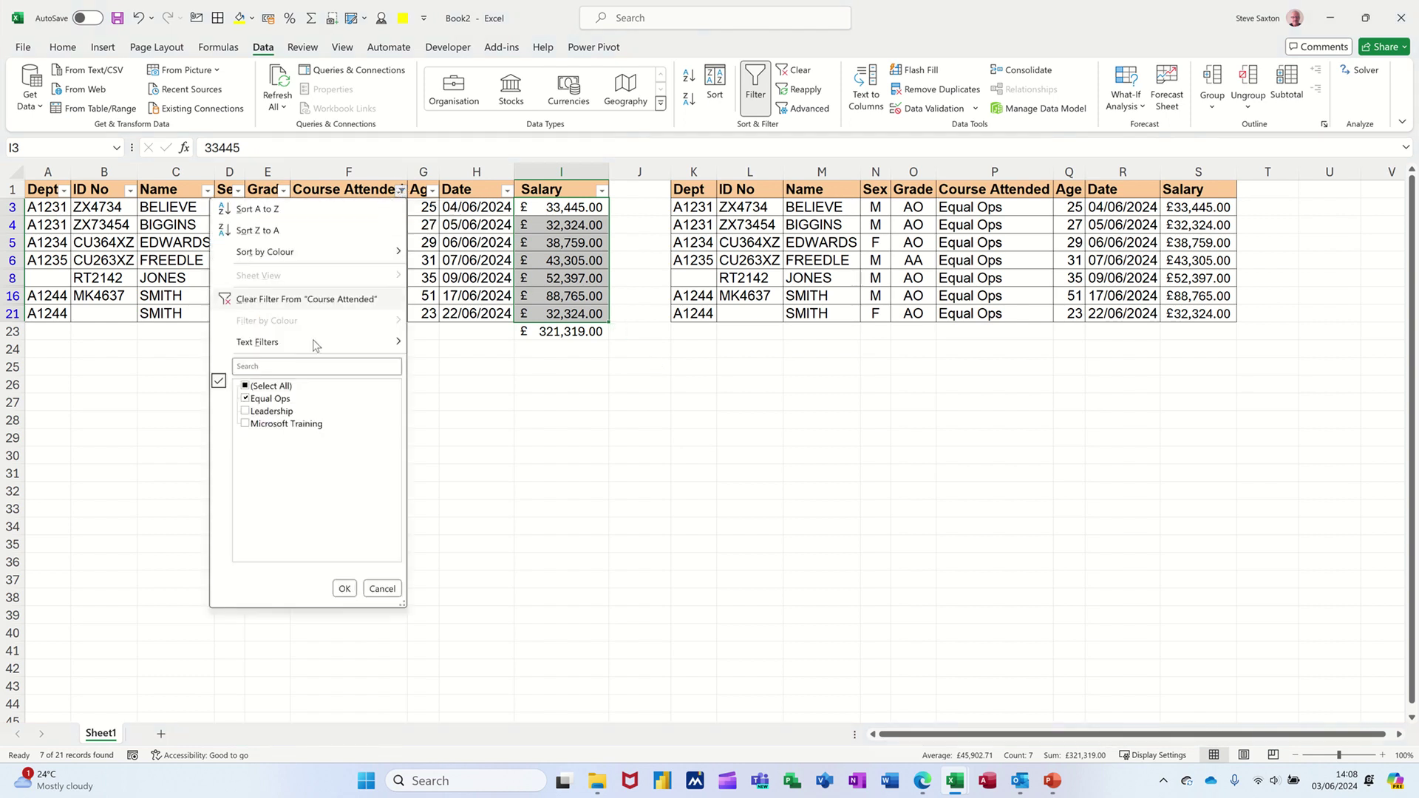
pyautogui.click(245, 390)
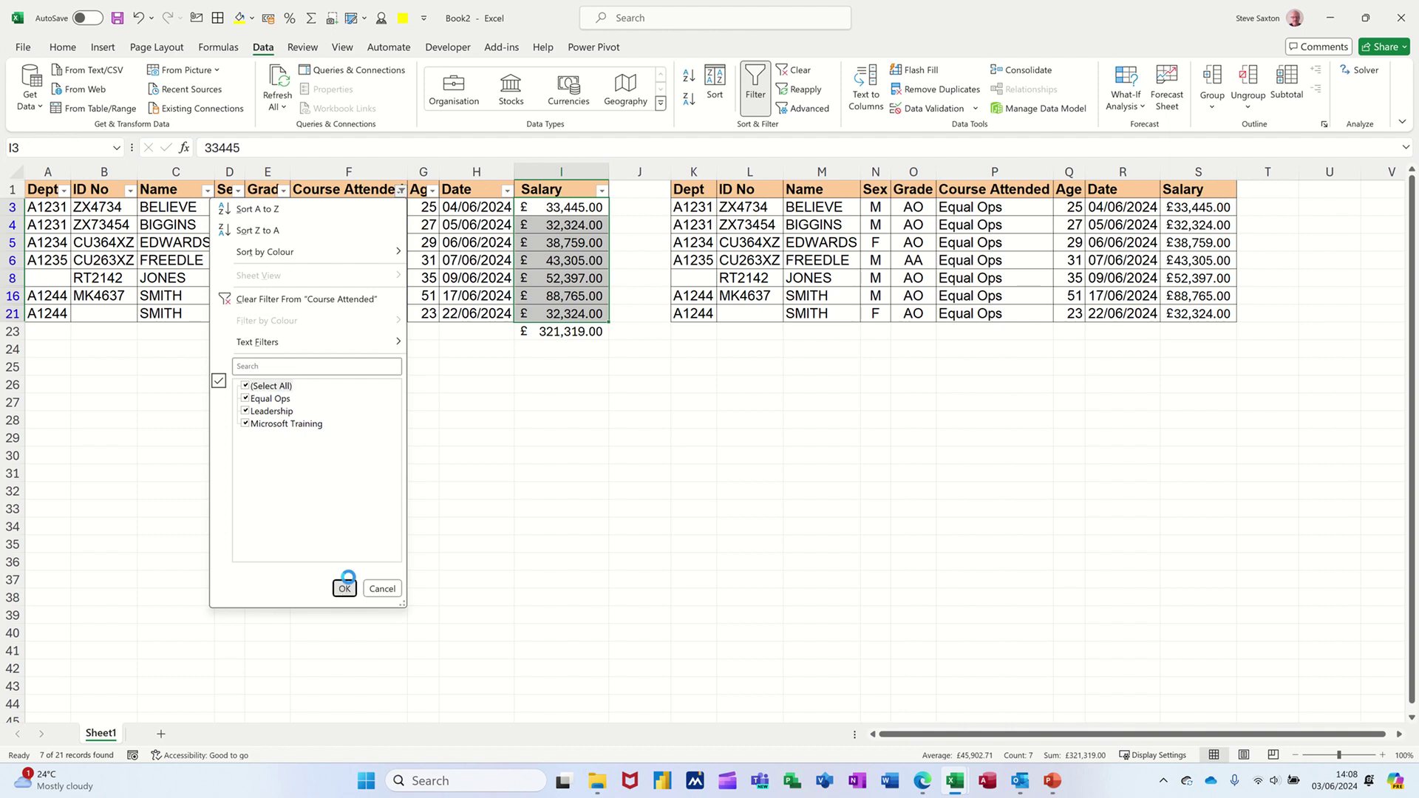
pyautogui.click(344, 589)
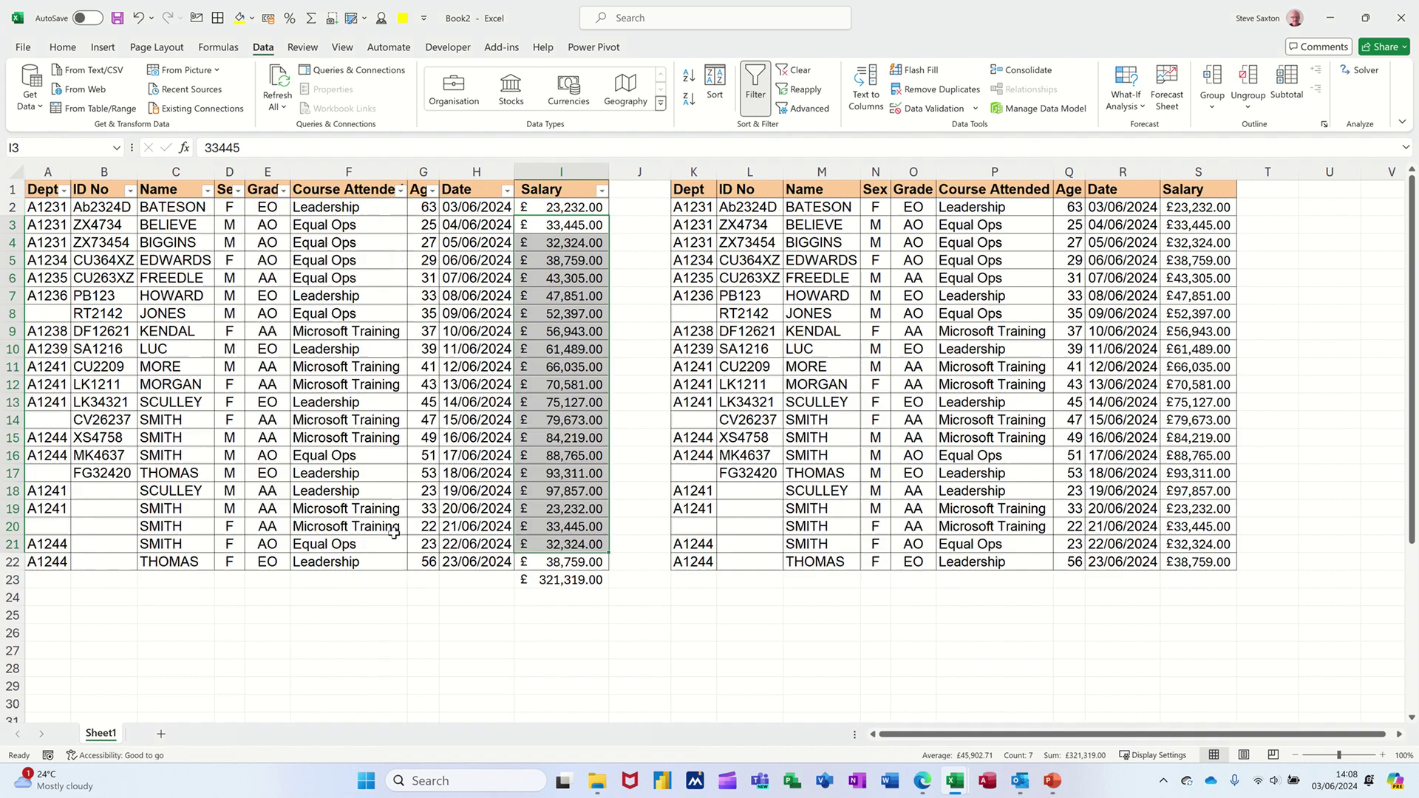
pyautogui.click(308, 581)
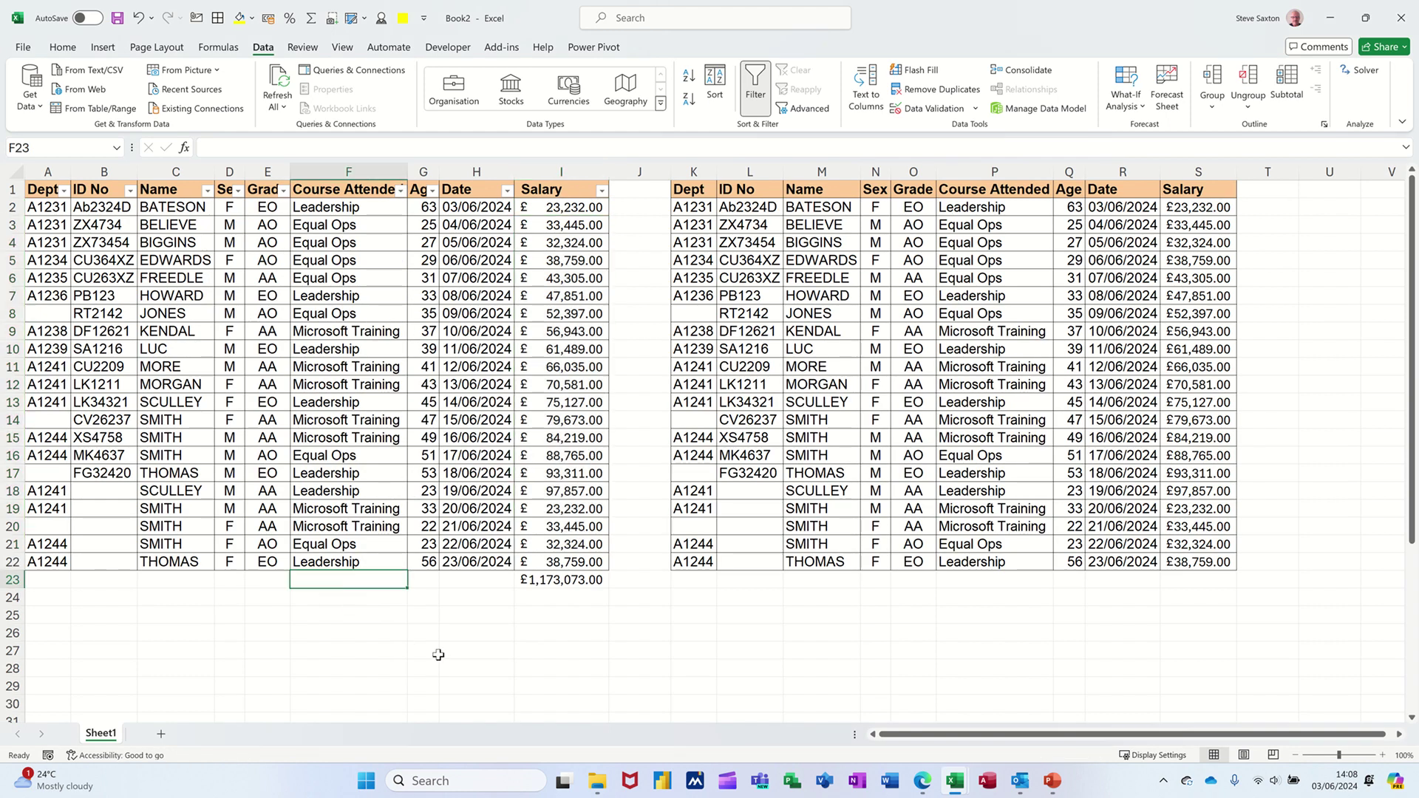
# Start =SUBTOTAL(3,F2:F22 in F23 to count the Course Attended entries.
pyautogui.write('=subt')
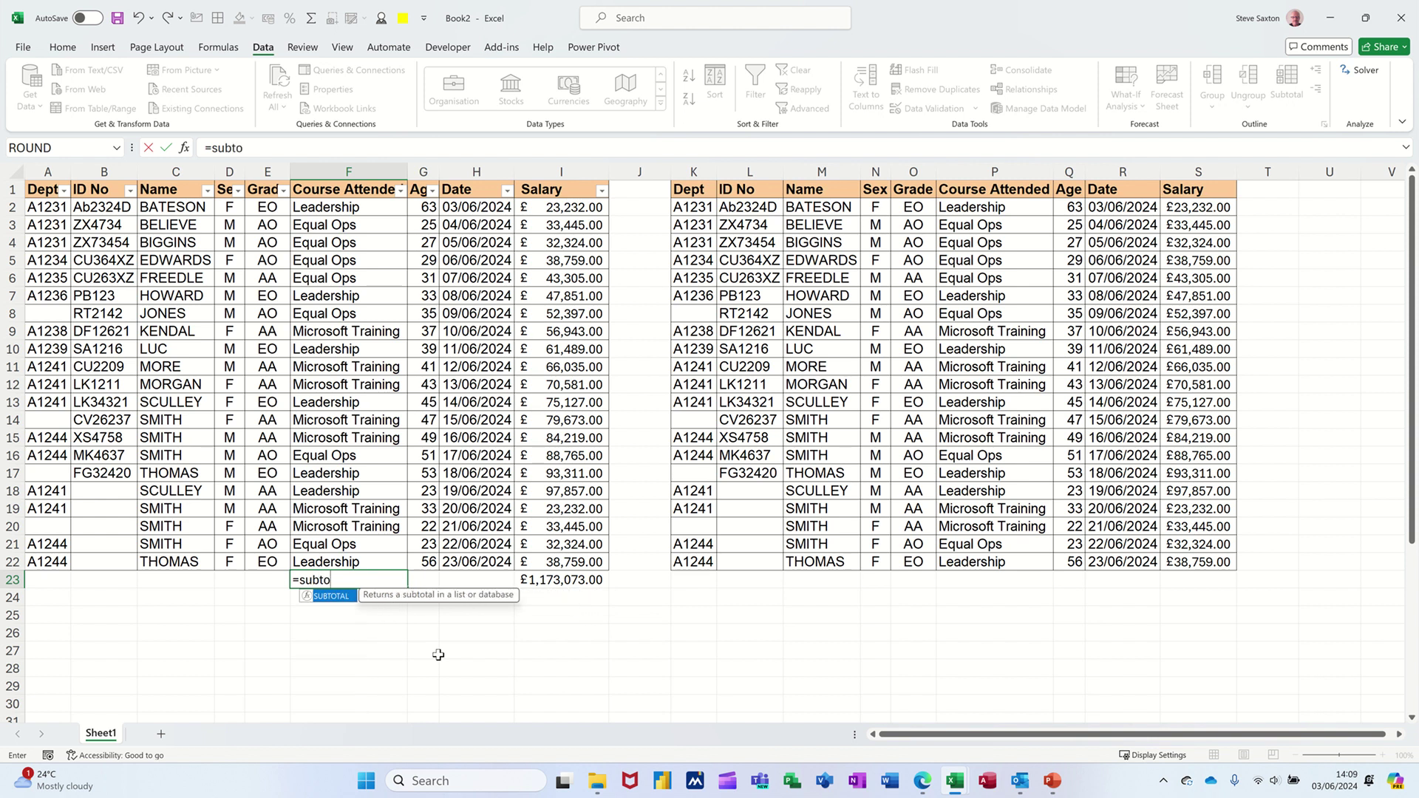
pyautogui.write('o')
pyautogui.press('Tab')
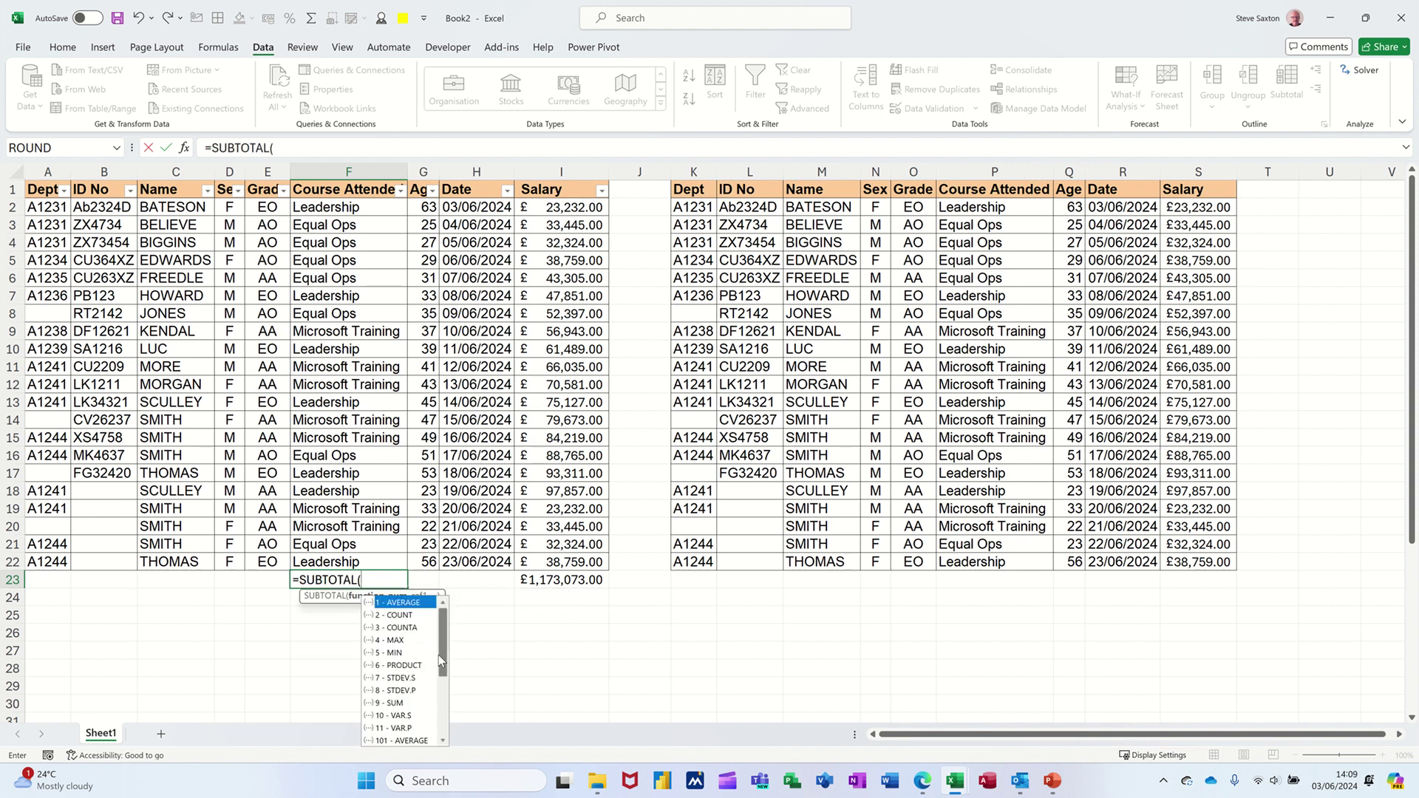
pyautogui.click(413, 630)
pyautogui.doubleClick(412, 629)
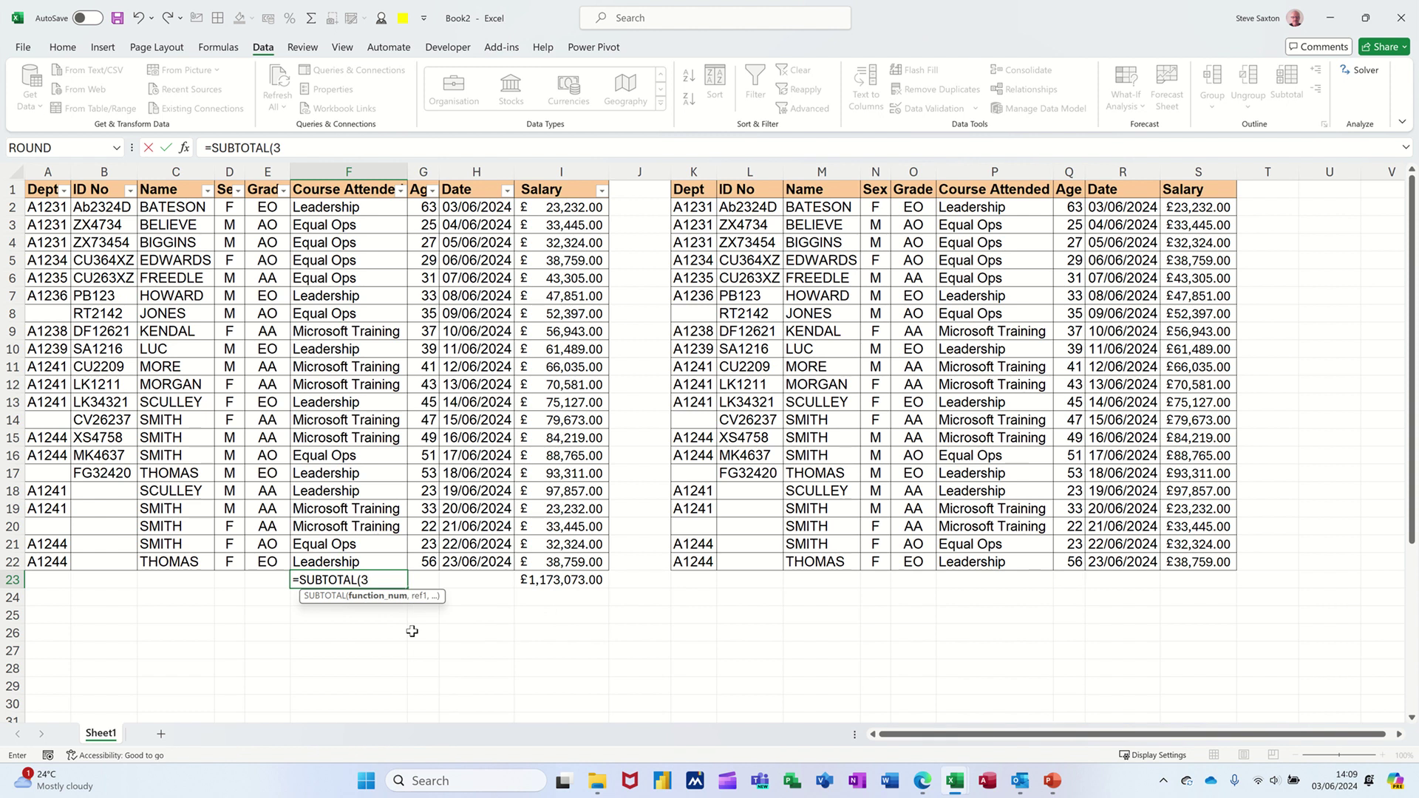
pyautogui.write(',')
pyautogui.hotkey('shift', 'Up')
pyautogui.hotkey('ctrl', 'shift', 'Up')
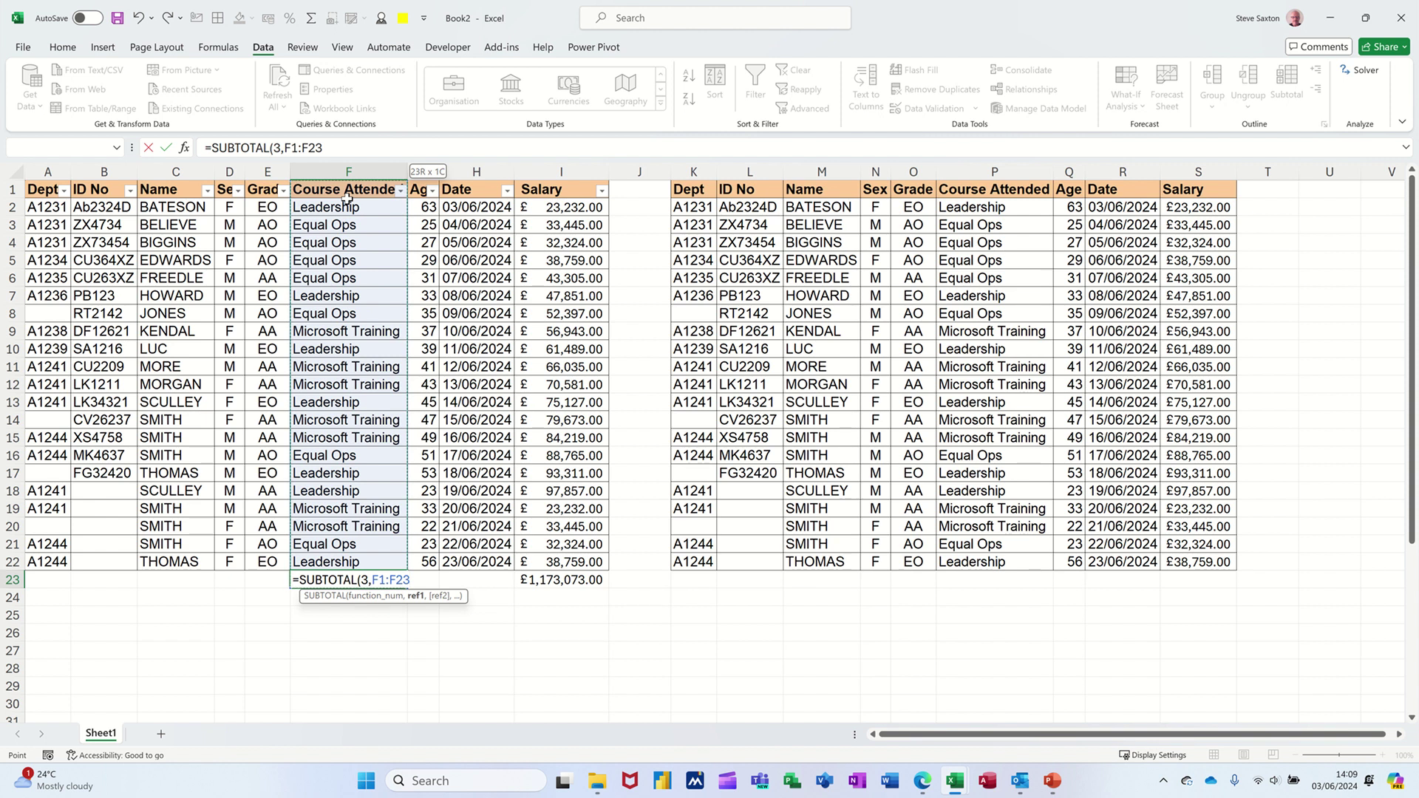
pyautogui.press('Down')
pyautogui.moveTo(351, 207); pyautogui.dragTo(362, 563)
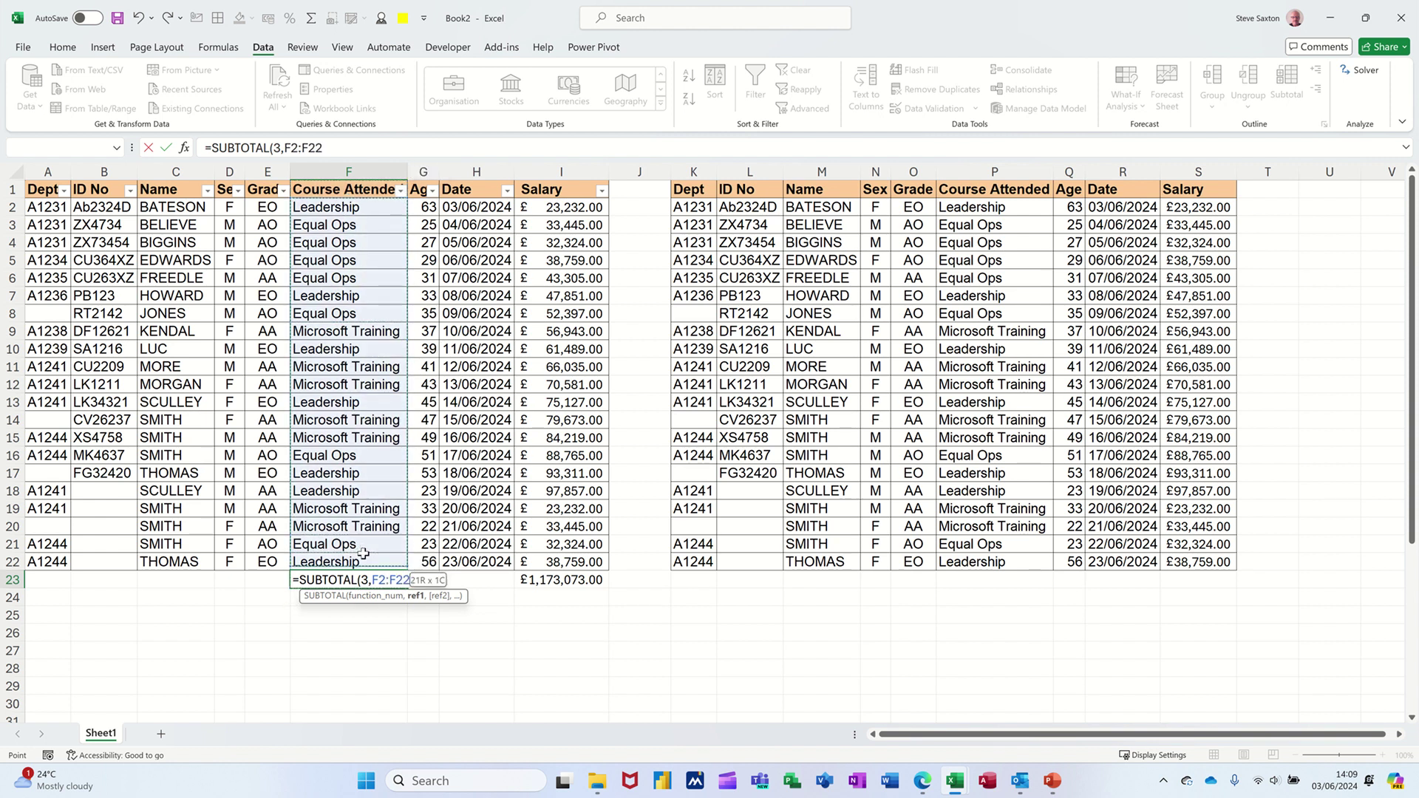
# Commit the F23 count formula and filter Course Attended to Equal Ops, showing 7.
pyautogui.click(172, 147)
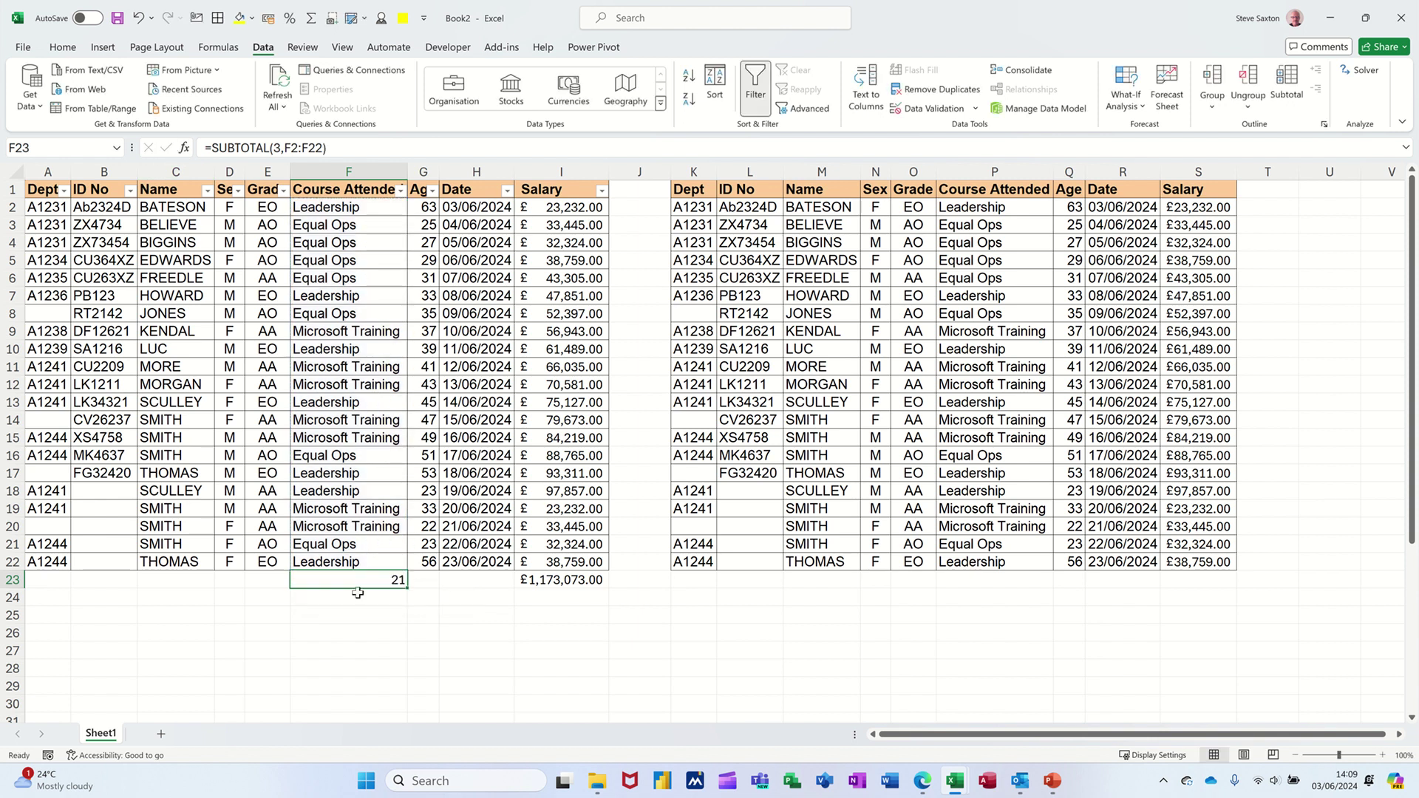
pyautogui.click(400, 191)
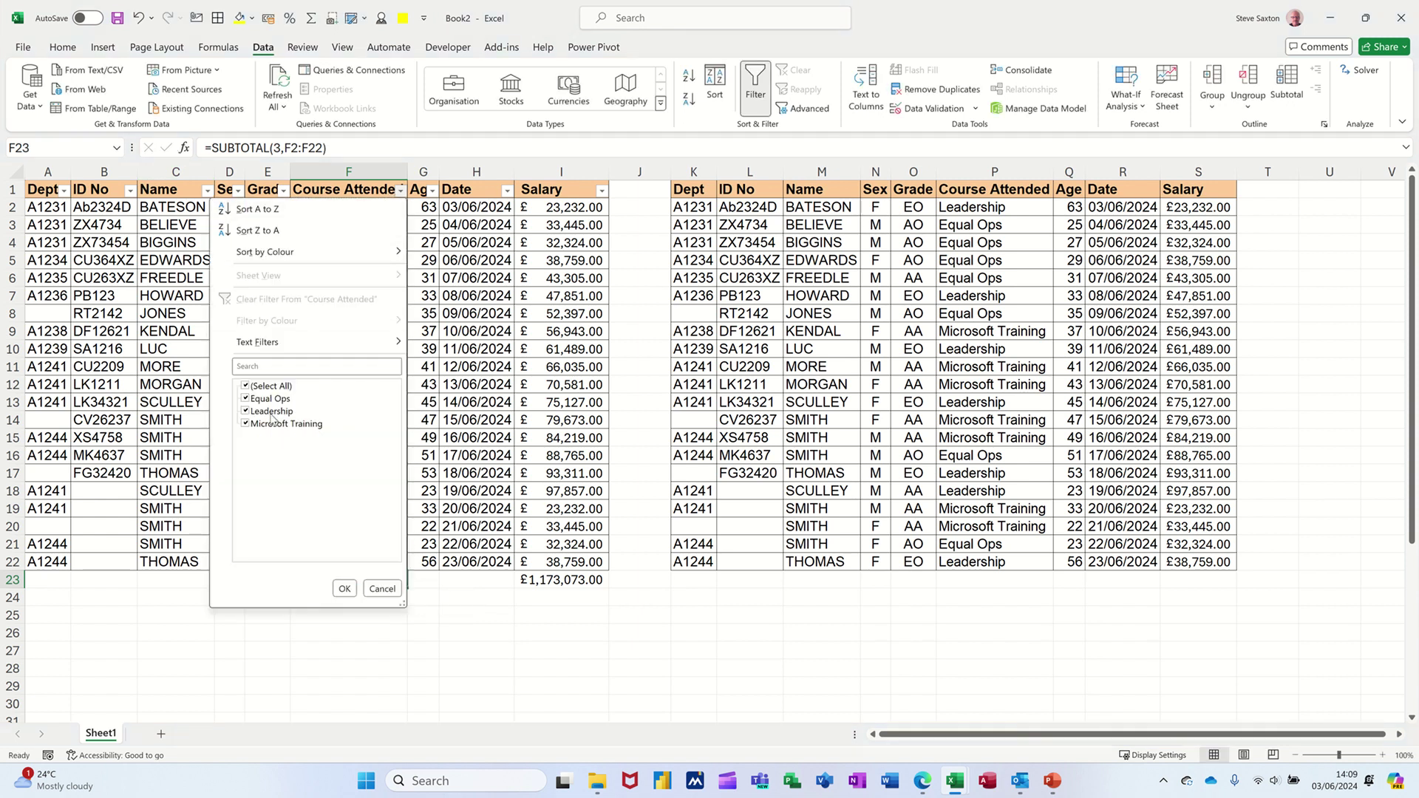
pyautogui.click(249, 387)
pyautogui.click(253, 399)
pyautogui.click(344, 589)
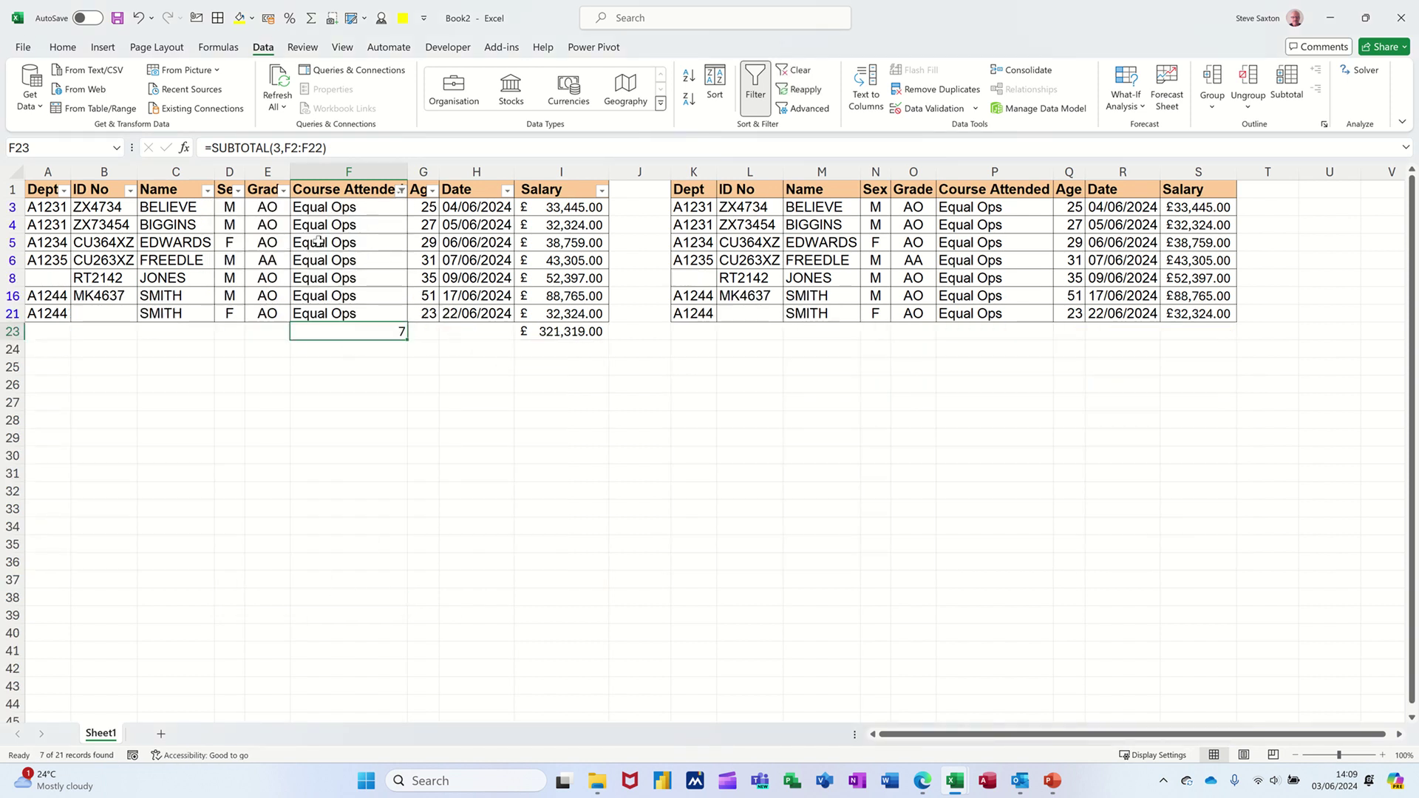
# Re-tick all courses in the filter so F23 reads 21 again.
pyautogui.click(402, 191)
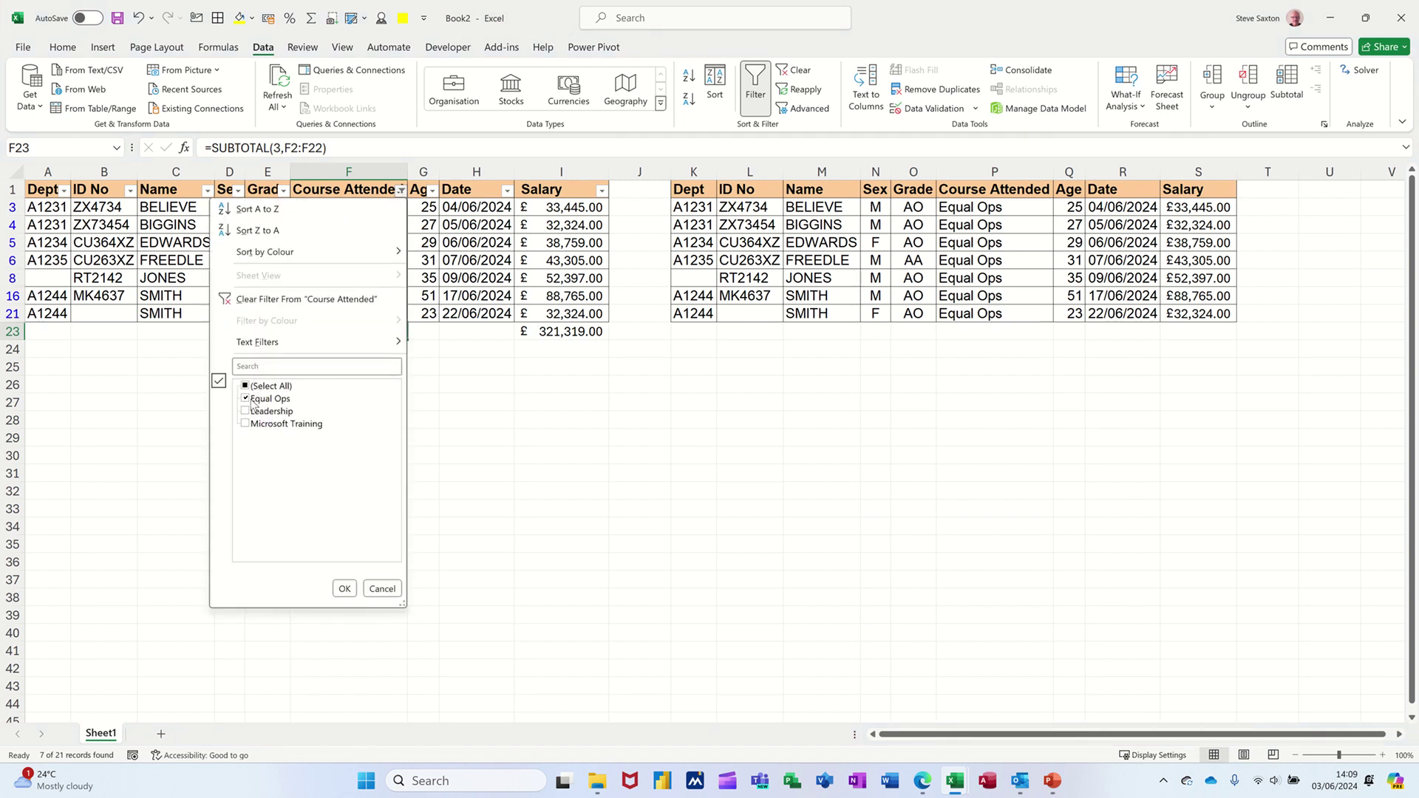
pyautogui.click(245, 387)
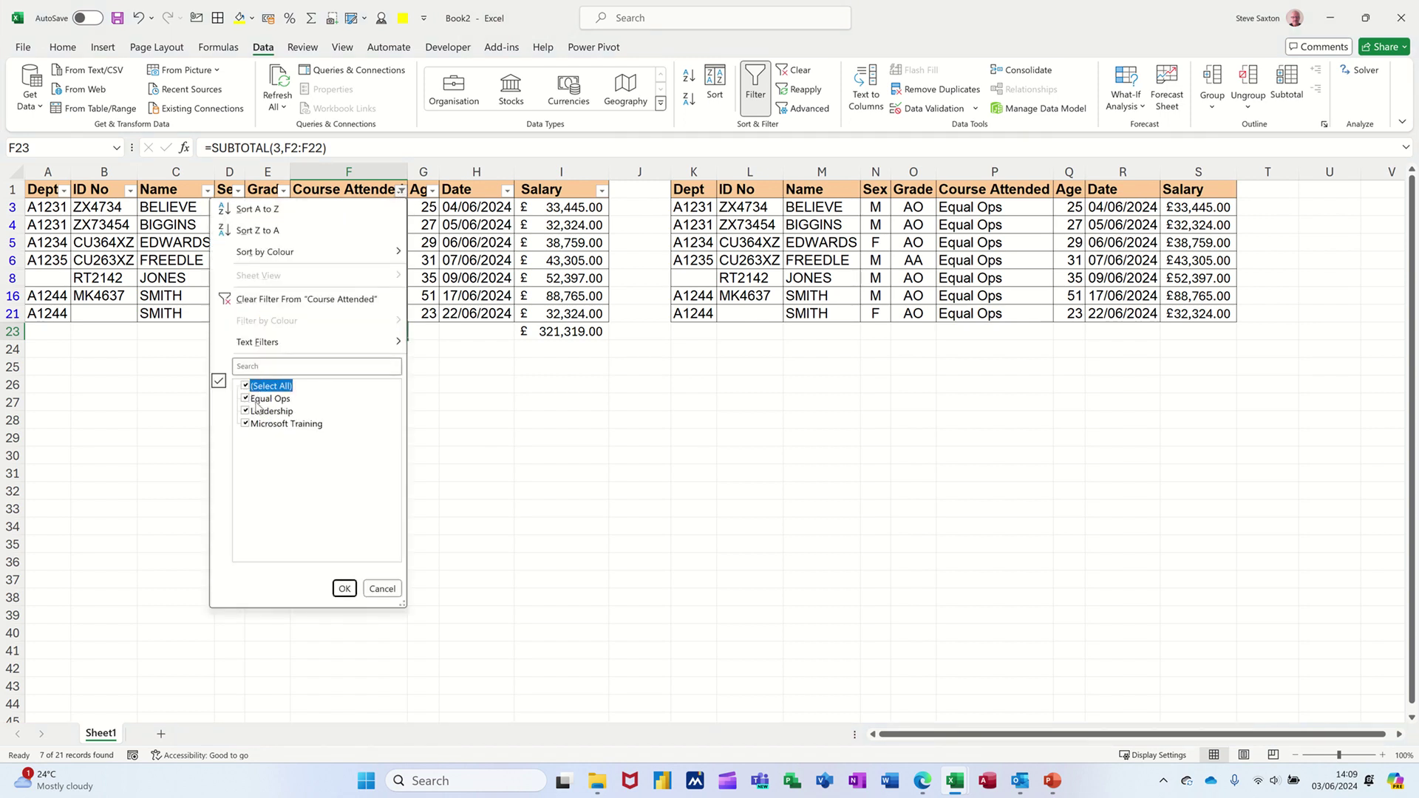
pyautogui.click(345, 589)
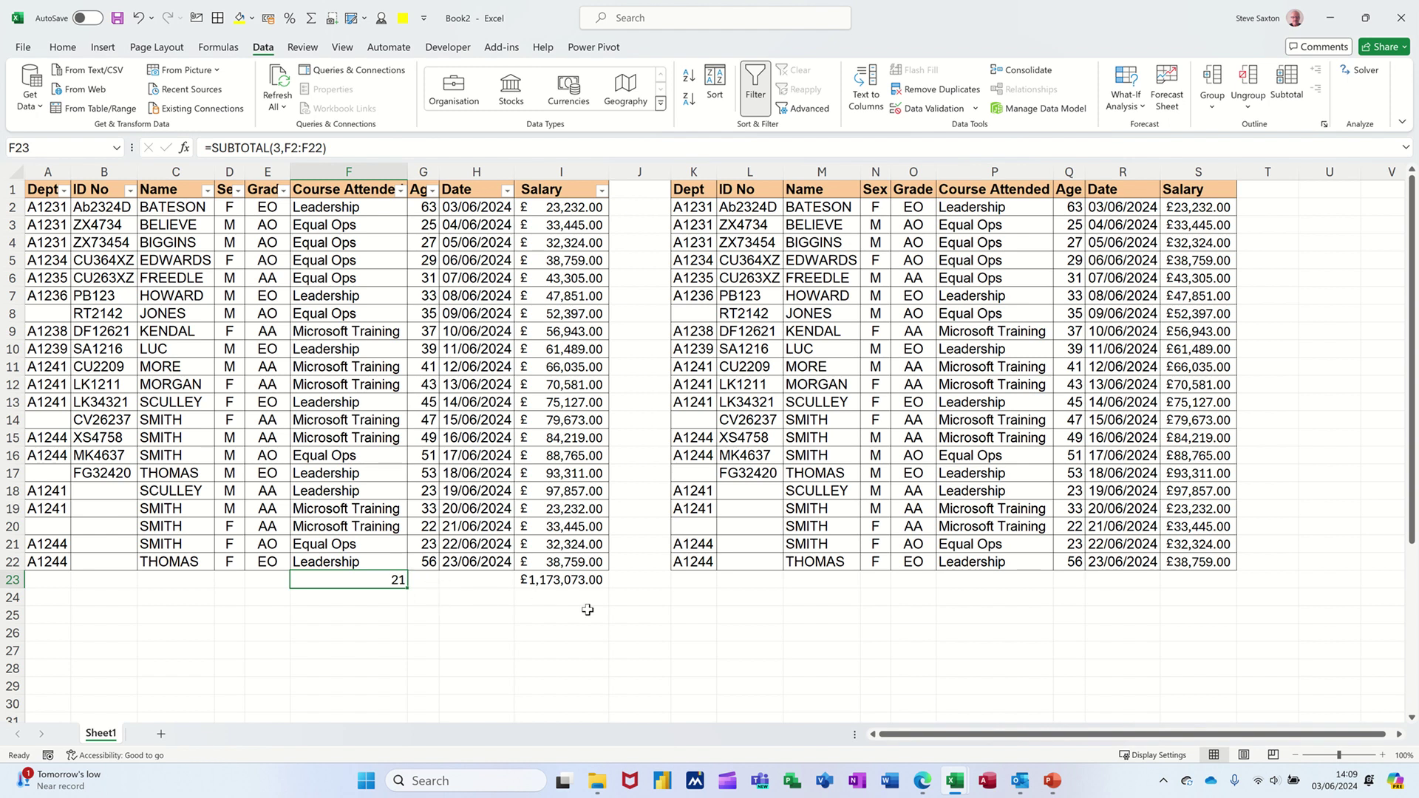
# Format K1:S22 as a blue Medium-style table with headers, named Table1.
pyautogui.click(876, 329)
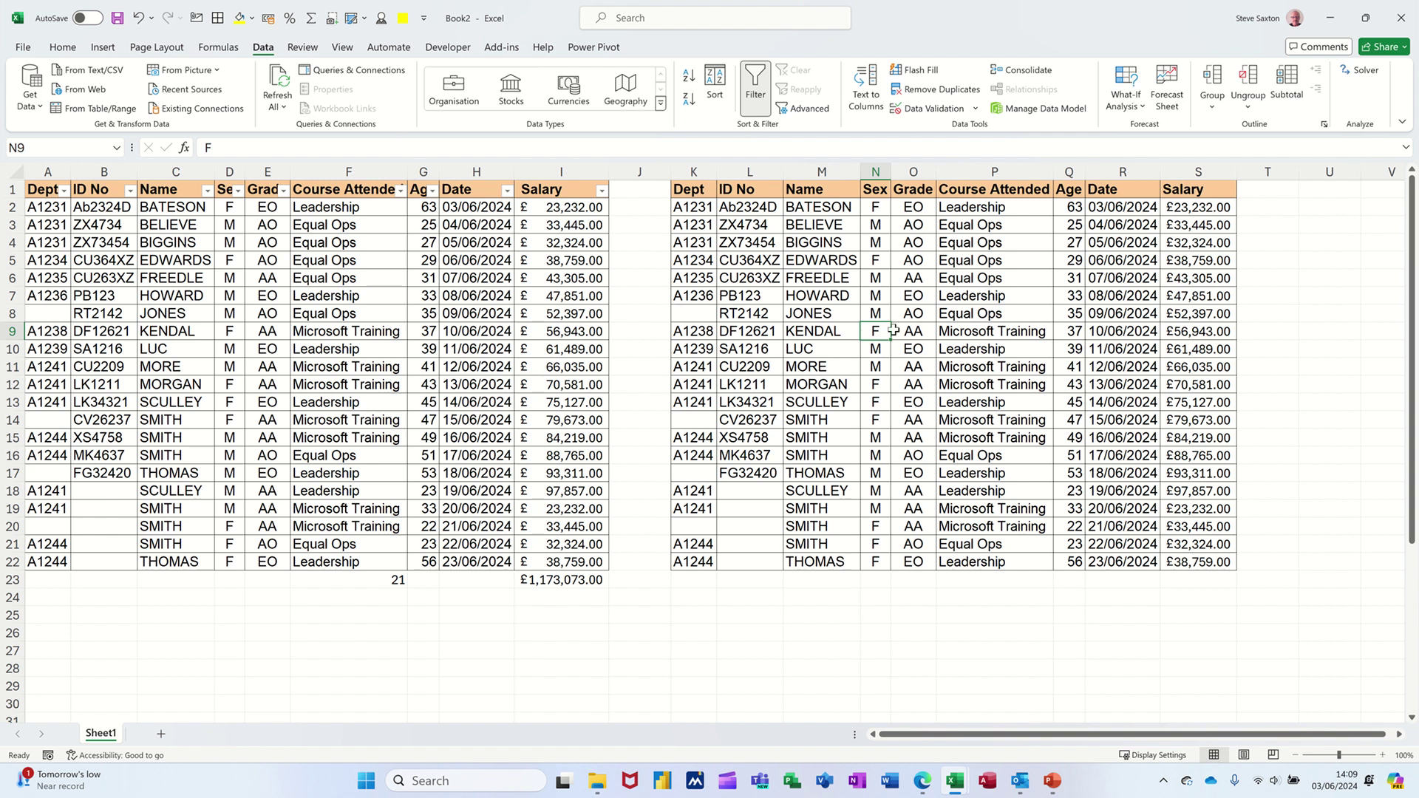
pyautogui.click(63, 48)
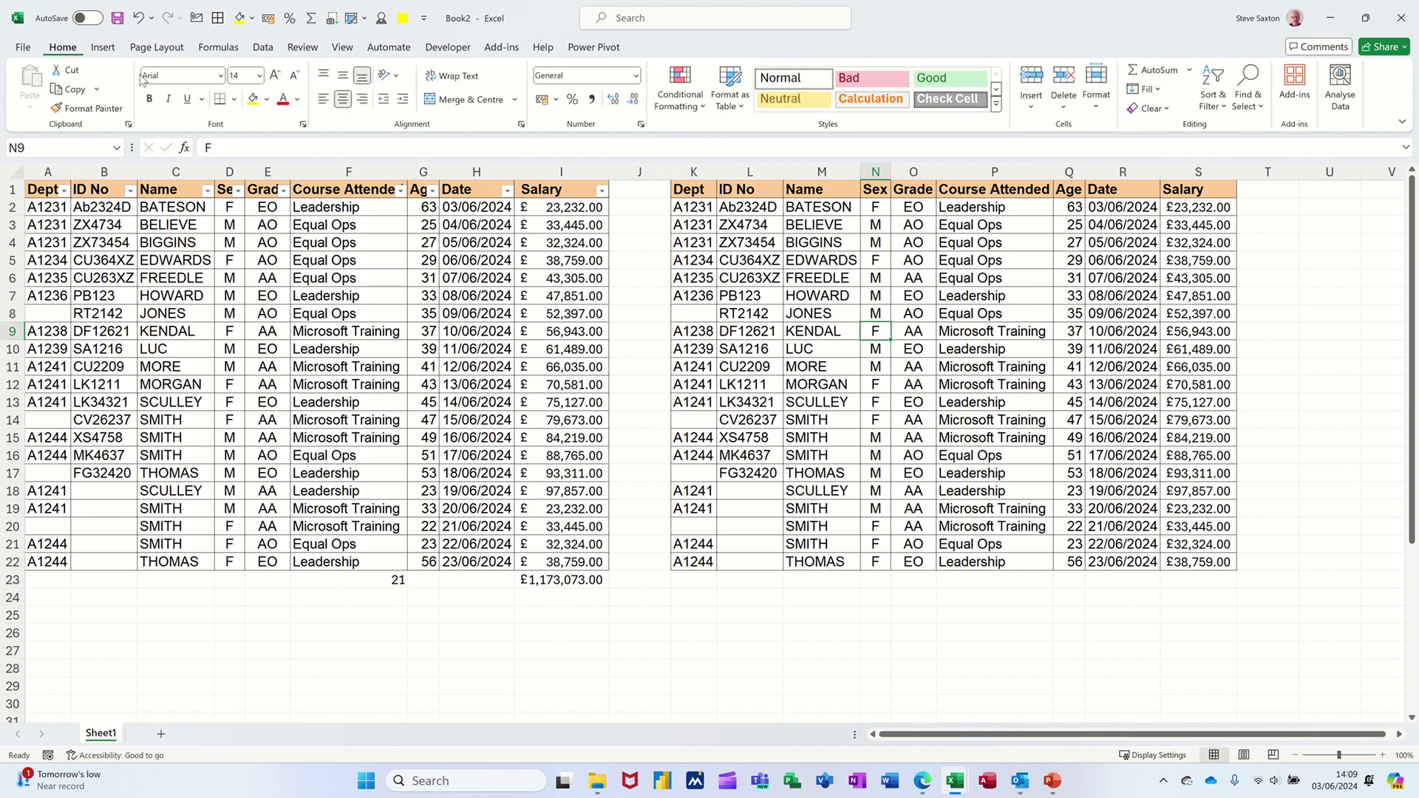
pyautogui.click(729, 84)
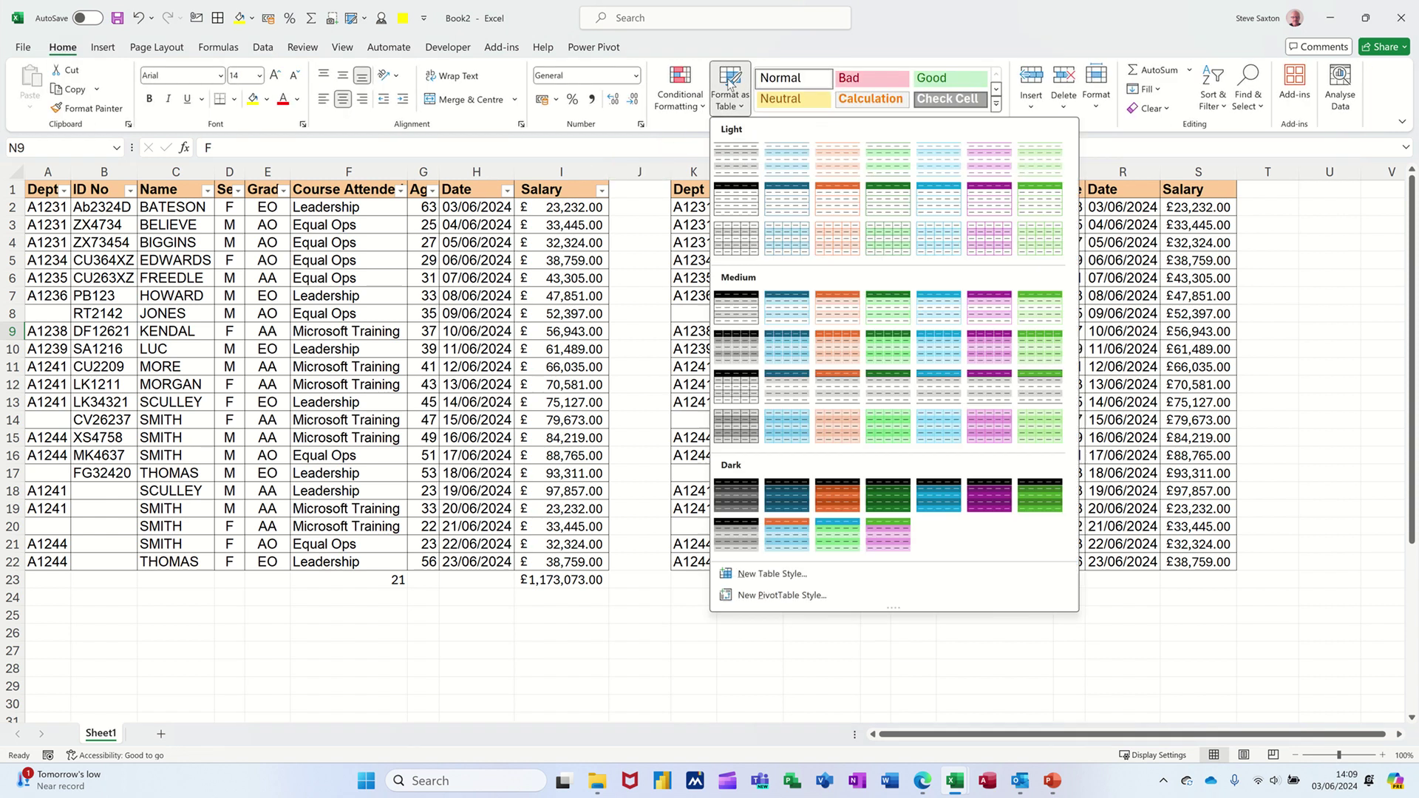
pyautogui.click(783, 353)
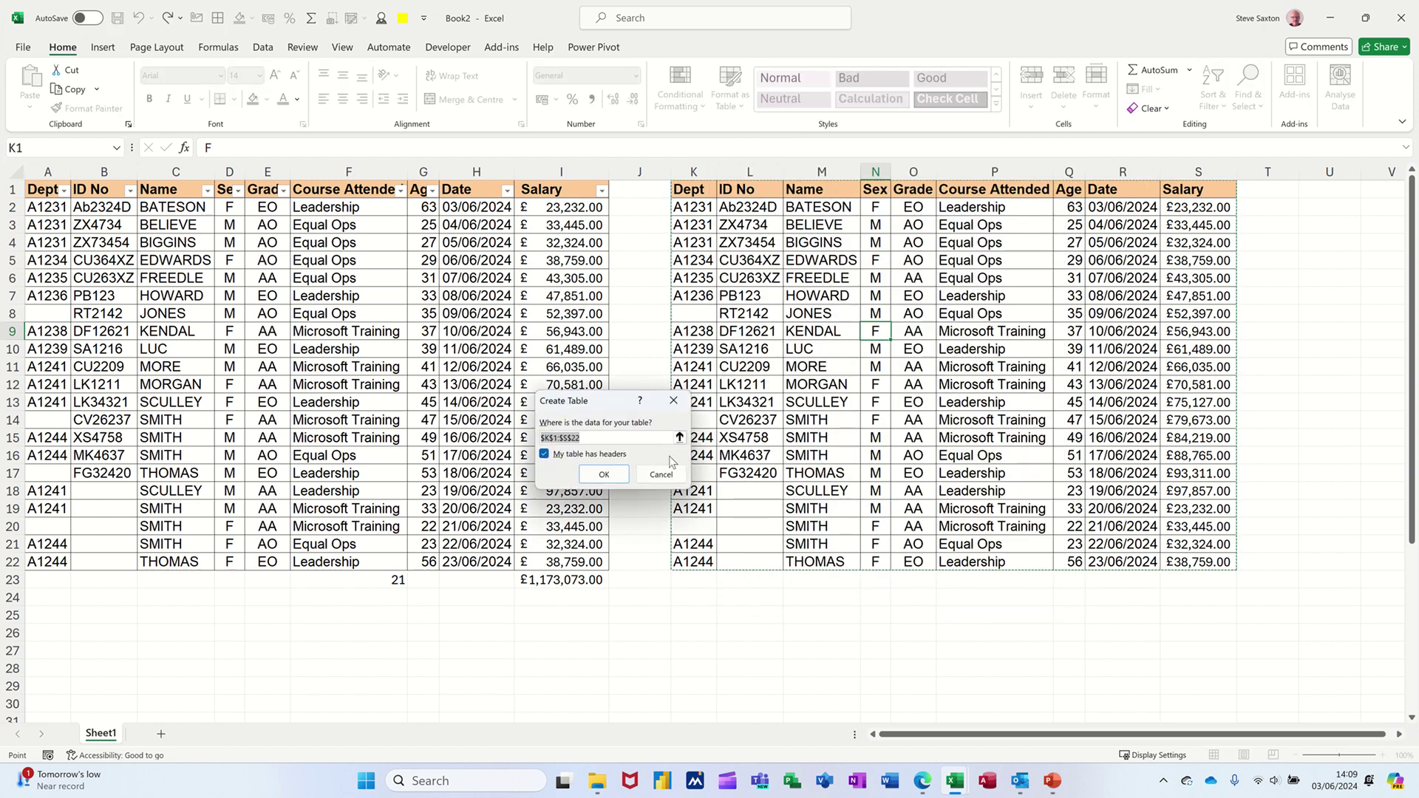
pyautogui.click(599, 475)
pyautogui.click(858, 365)
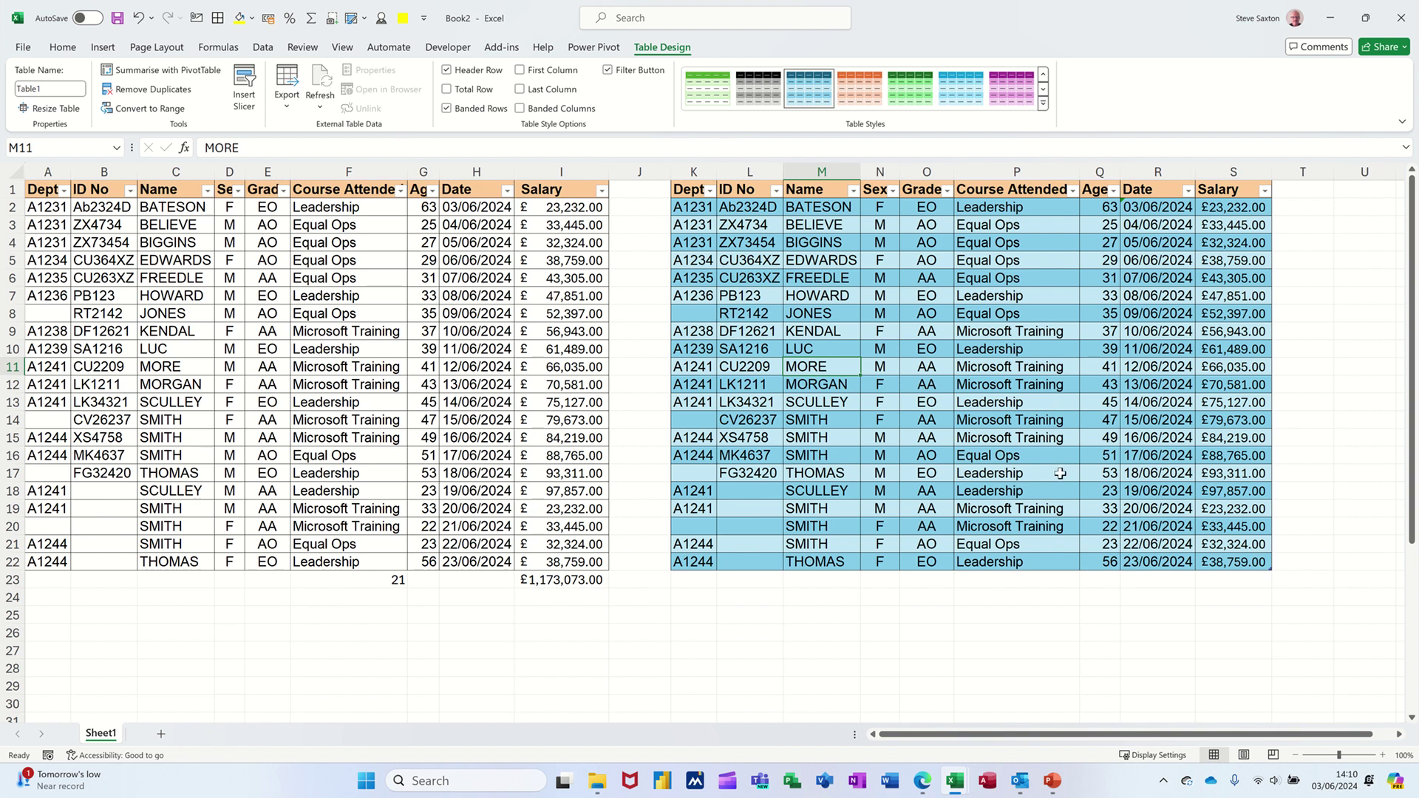
pyautogui.click(997, 399)
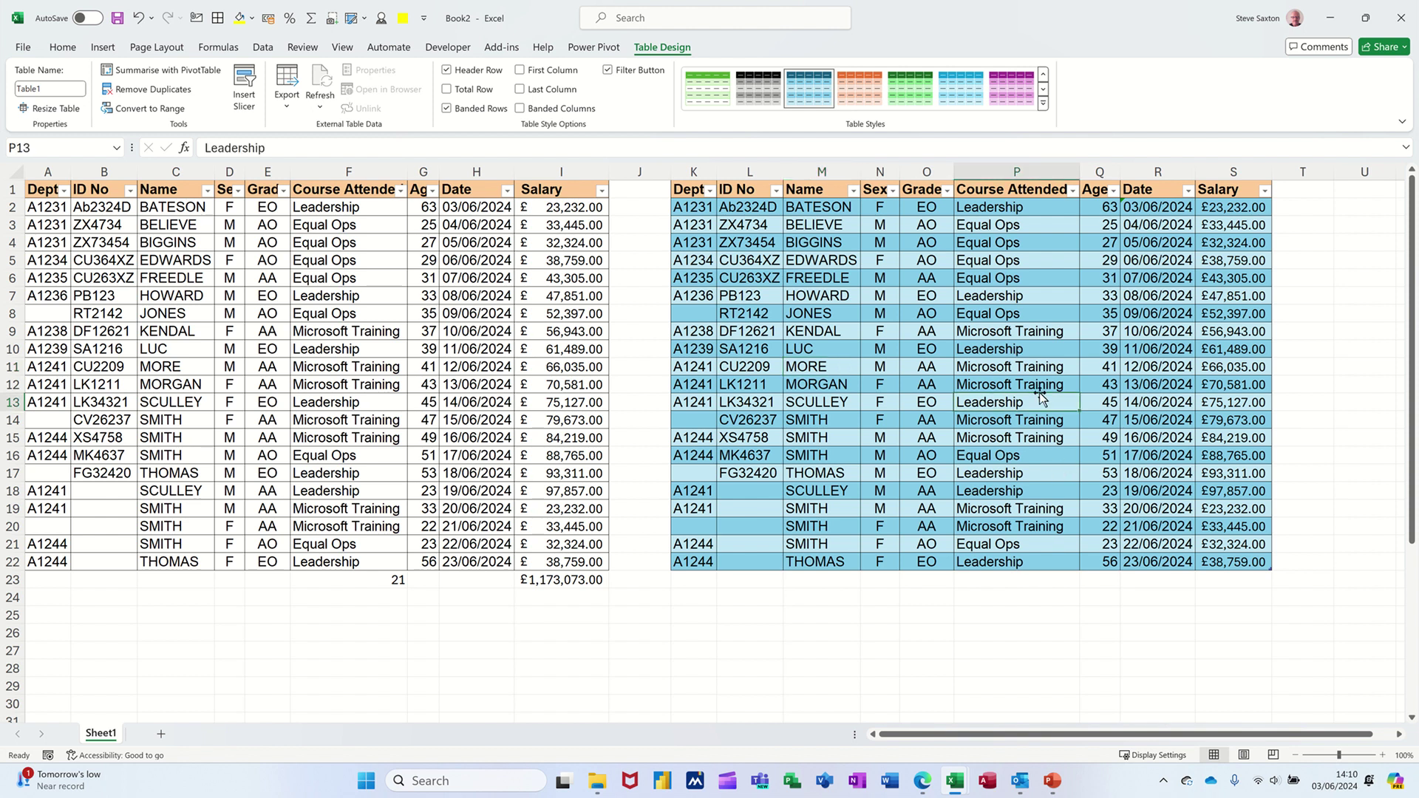
# Add a Total row to Table1 and widen Salary to show its SUBTOTAL(109) total.
pyautogui.click(447, 90)
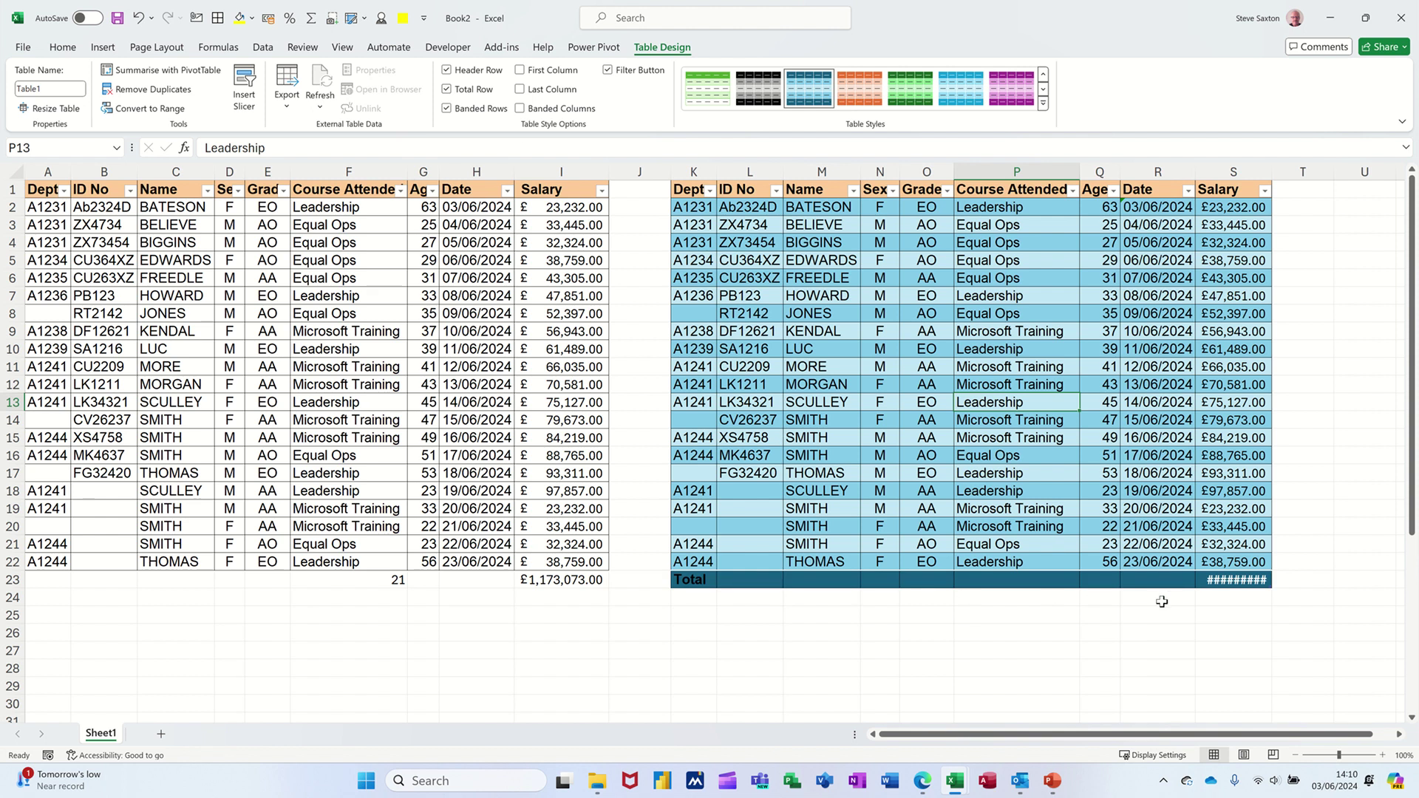
pyautogui.doubleClick(1271, 171)
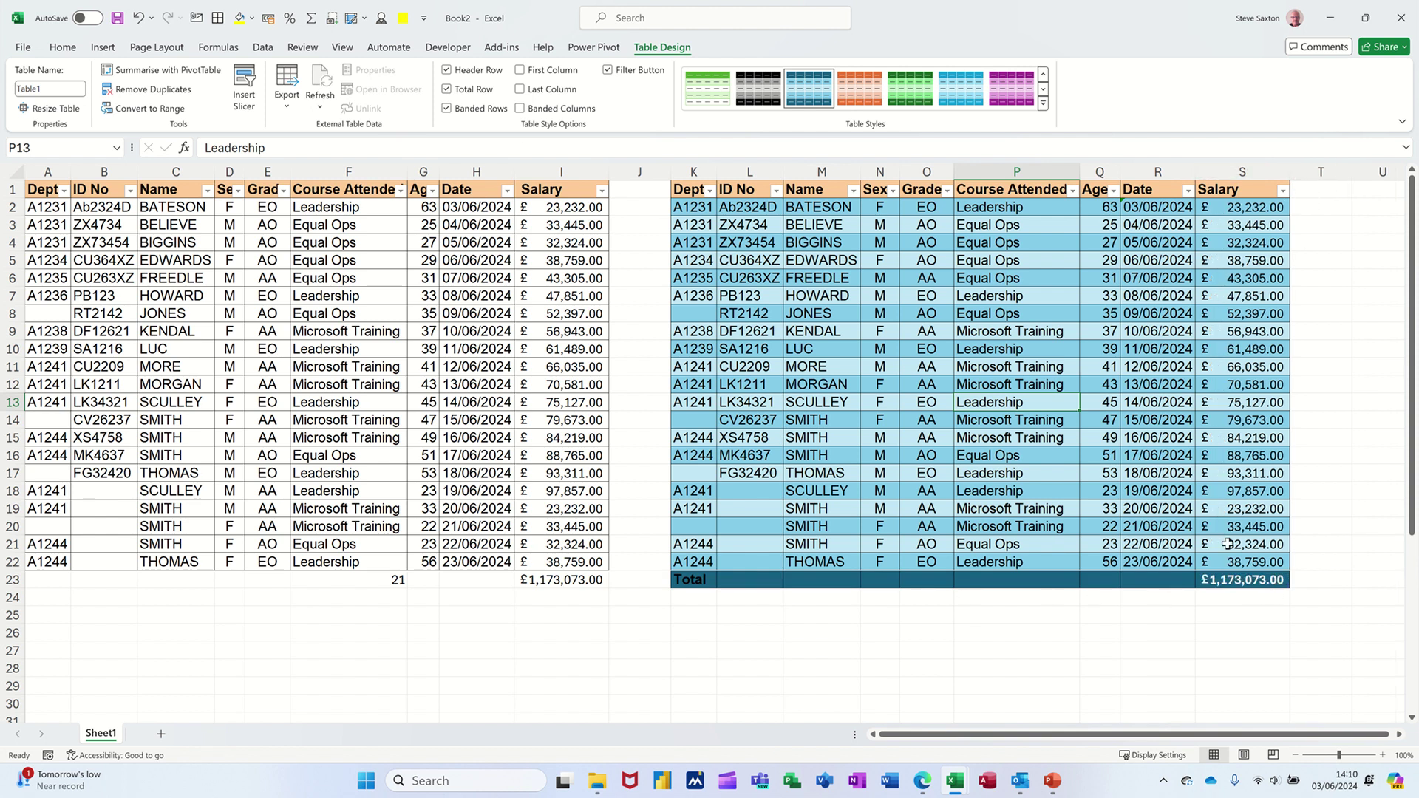
pyautogui.click(1229, 580)
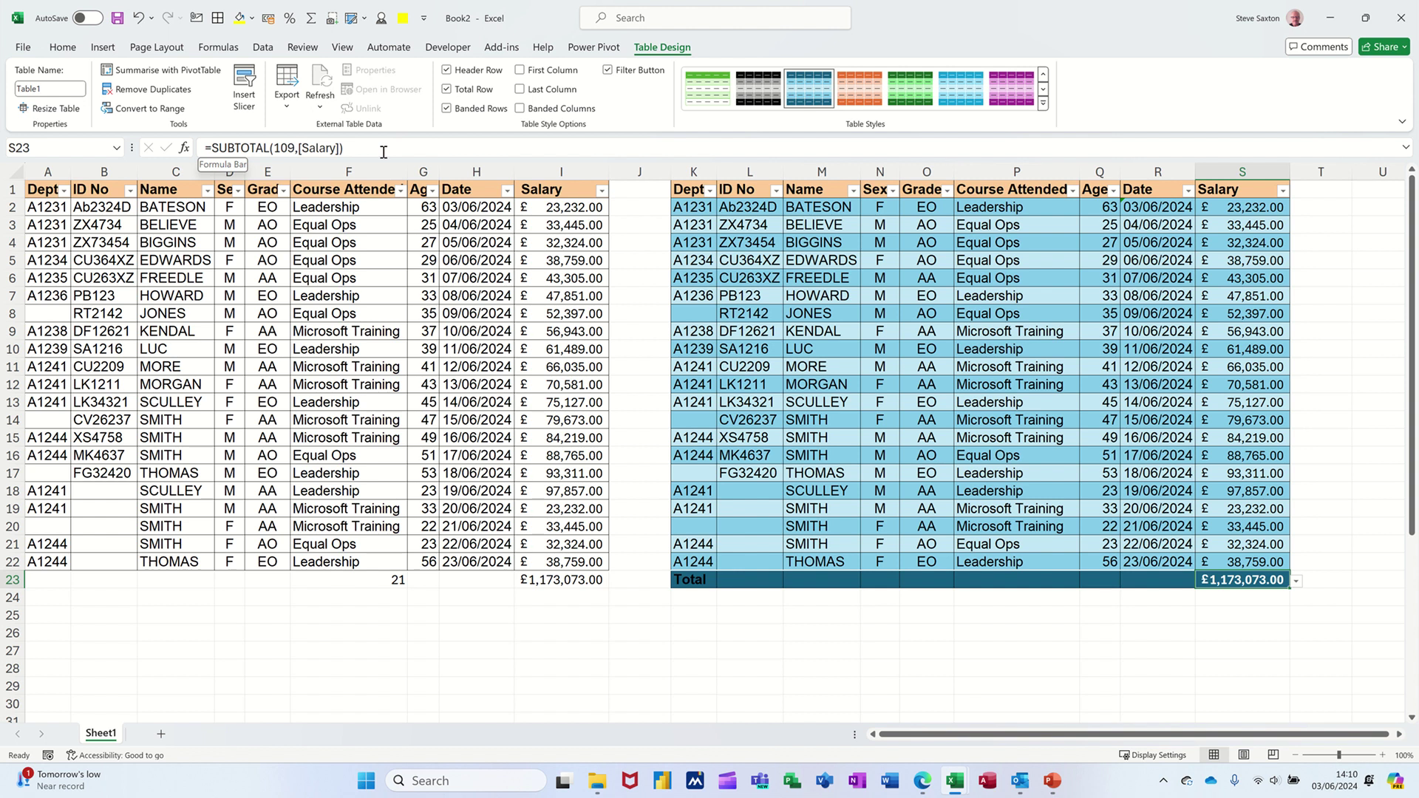
# Filter Course Attended to Equal Ops, dropping the salary total to £321,319.00.
pyautogui.click(1073, 191)
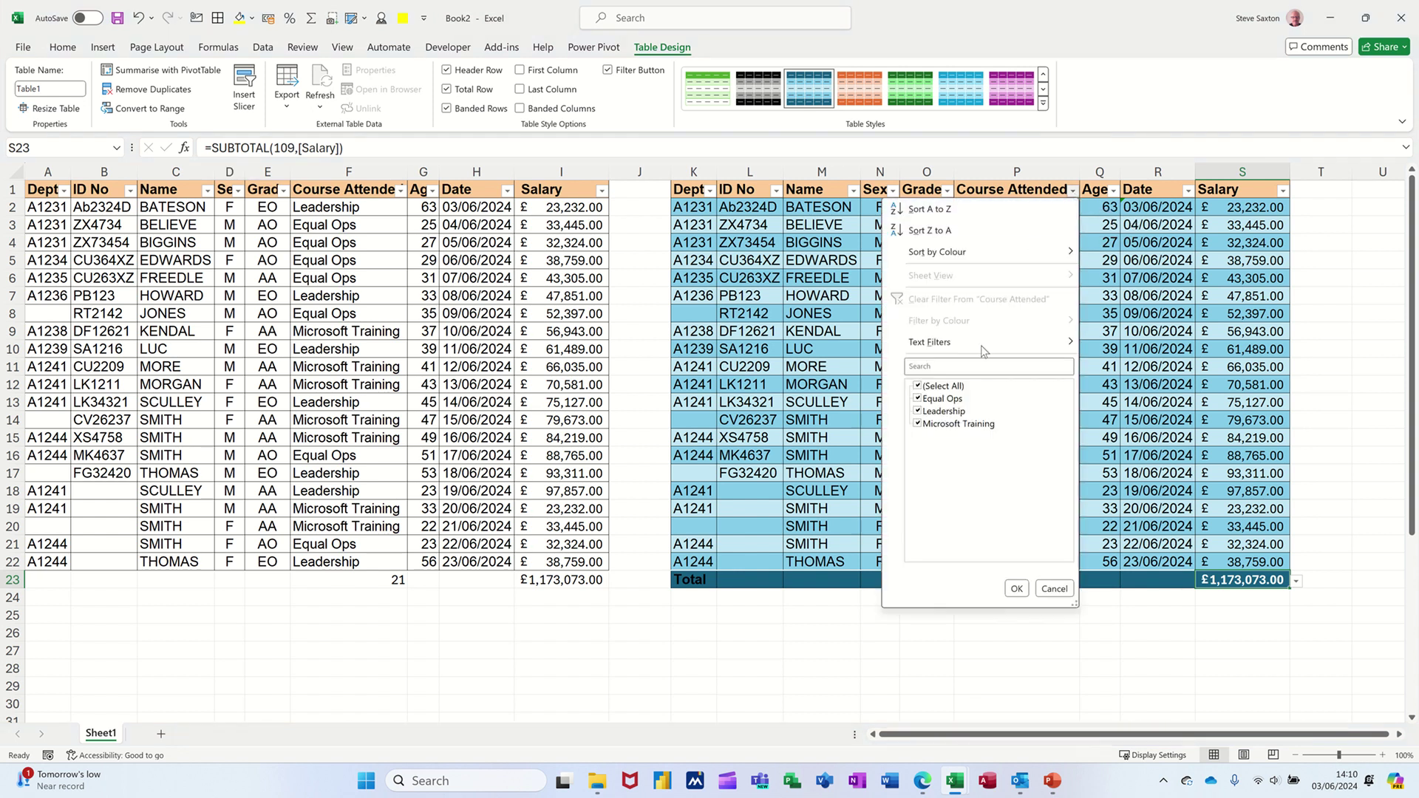
pyautogui.click(919, 385)
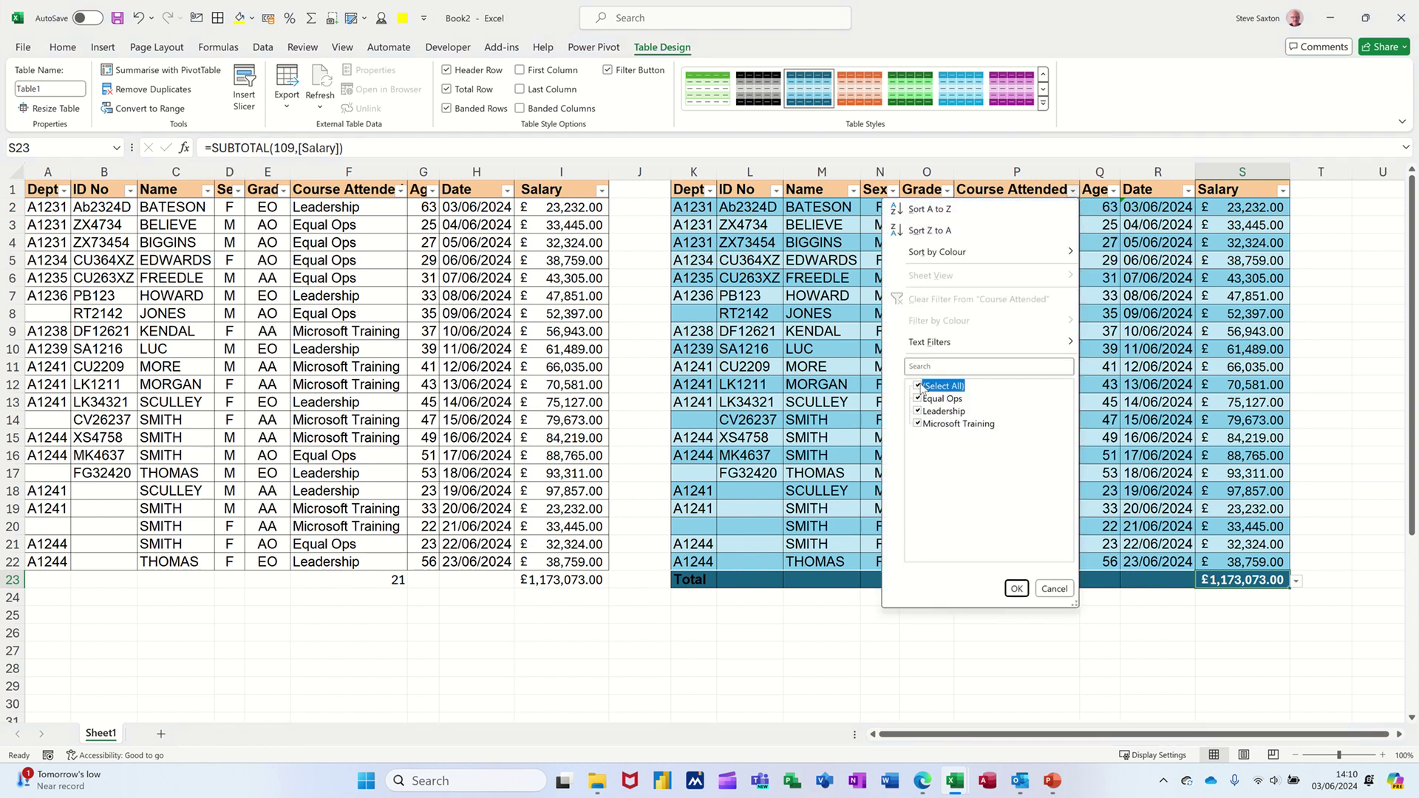
pyautogui.click(918, 400)
pyautogui.click(1017, 587)
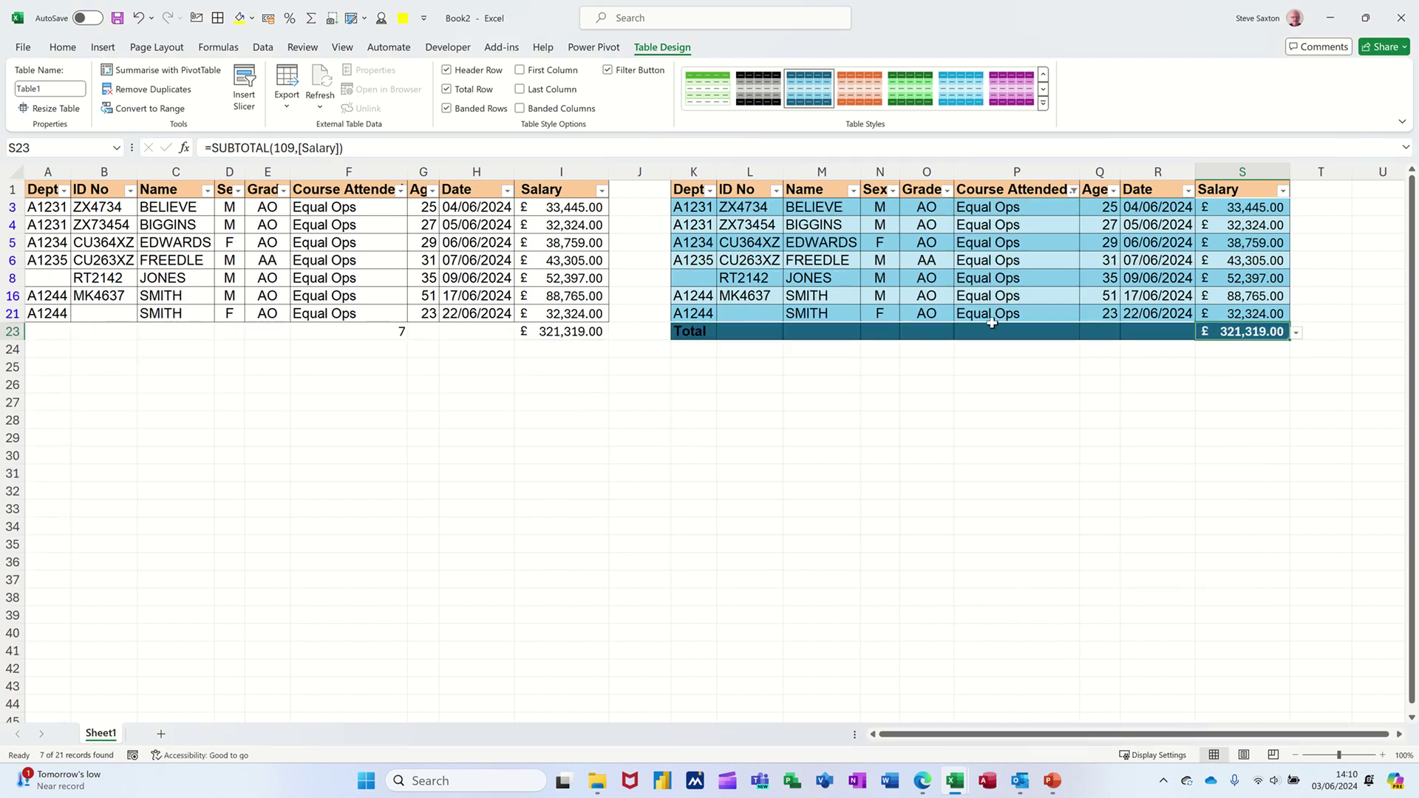
# Re-tick all courses in the Course Attended filter so all 21 rows show.
pyautogui.click(1072, 190)
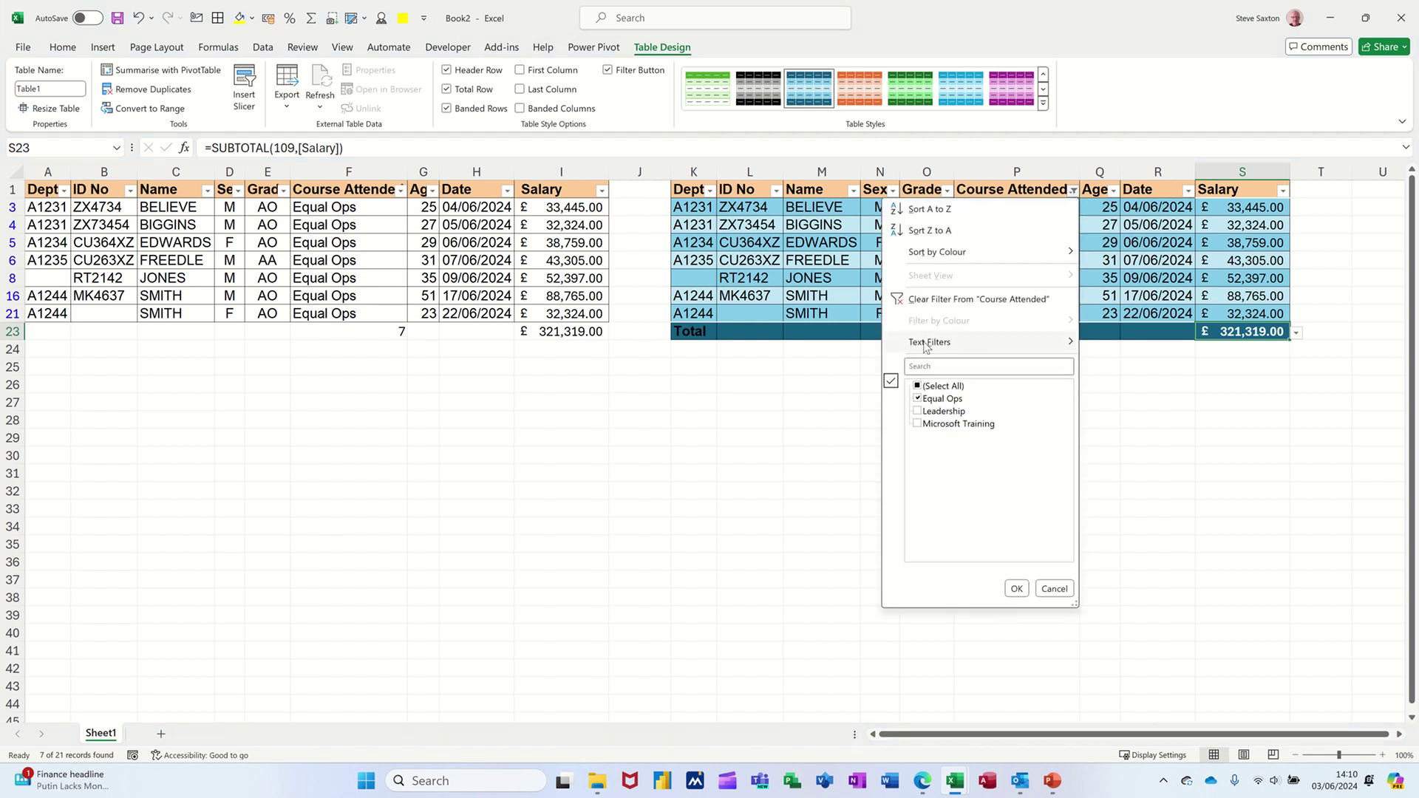
pyautogui.click(918, 386)
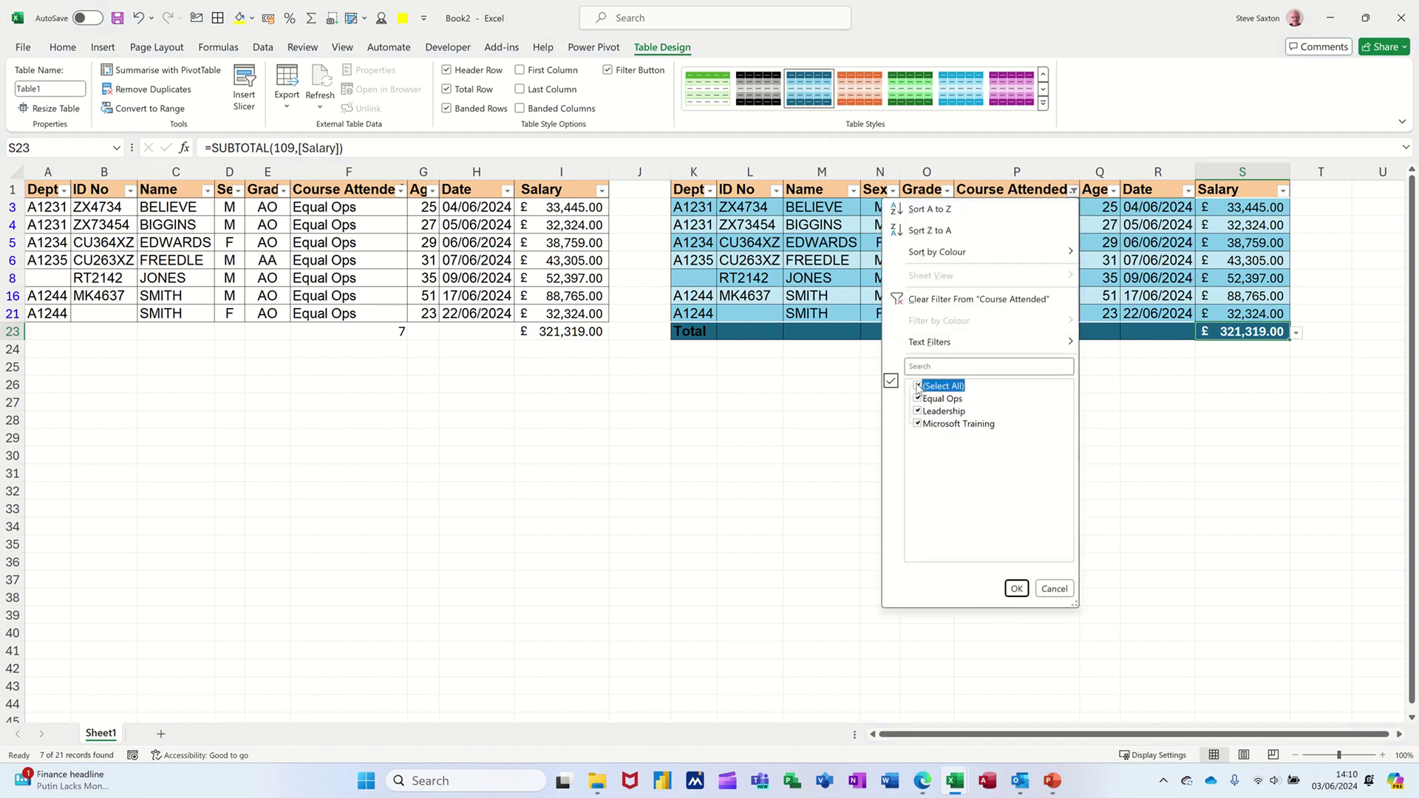
pyautogui.click(1017, 589)
# Set the Course Attended Total row cell to Count, giving =SUBTOTAL(103,...) of 21.
pyautogui.click(1018, 583)
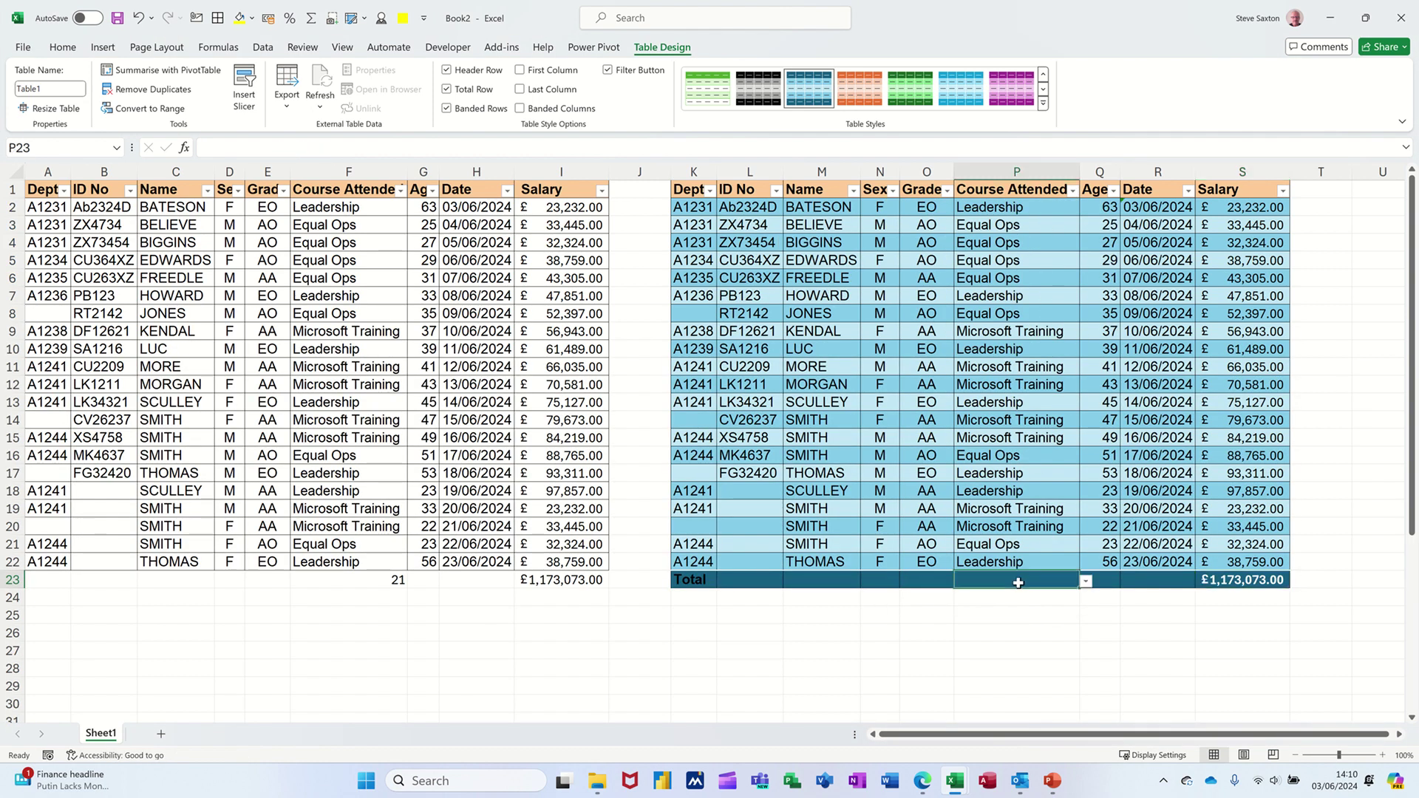
pyautogui.click(1085, 583)
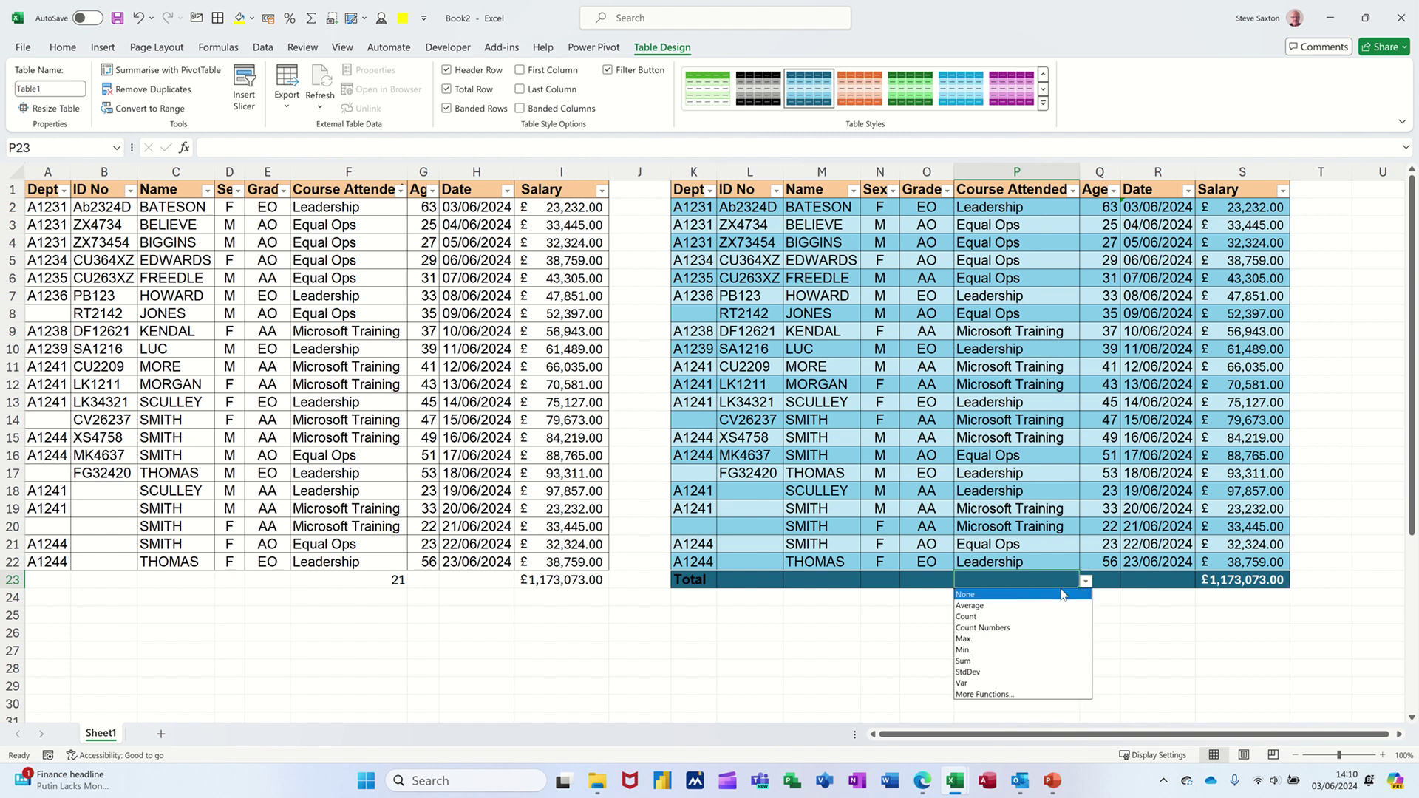
pyautogui.click(1017, 619)
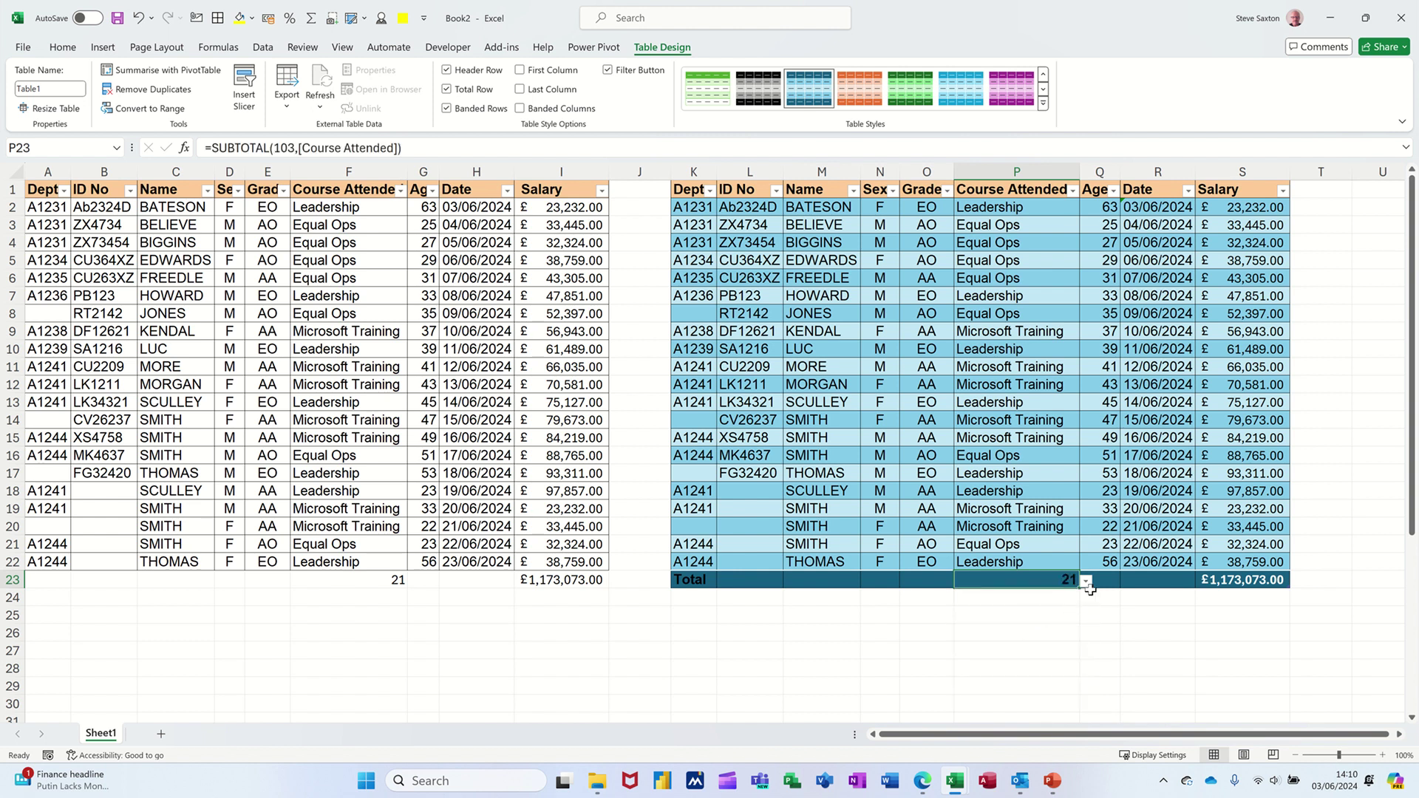
# Change the fill of K2:S23 and give its text a light font colour.
pyautogui.click(785, 589)
pyautogui.moveTo(785, 589); pyautogui.dragTo(1156, 574)
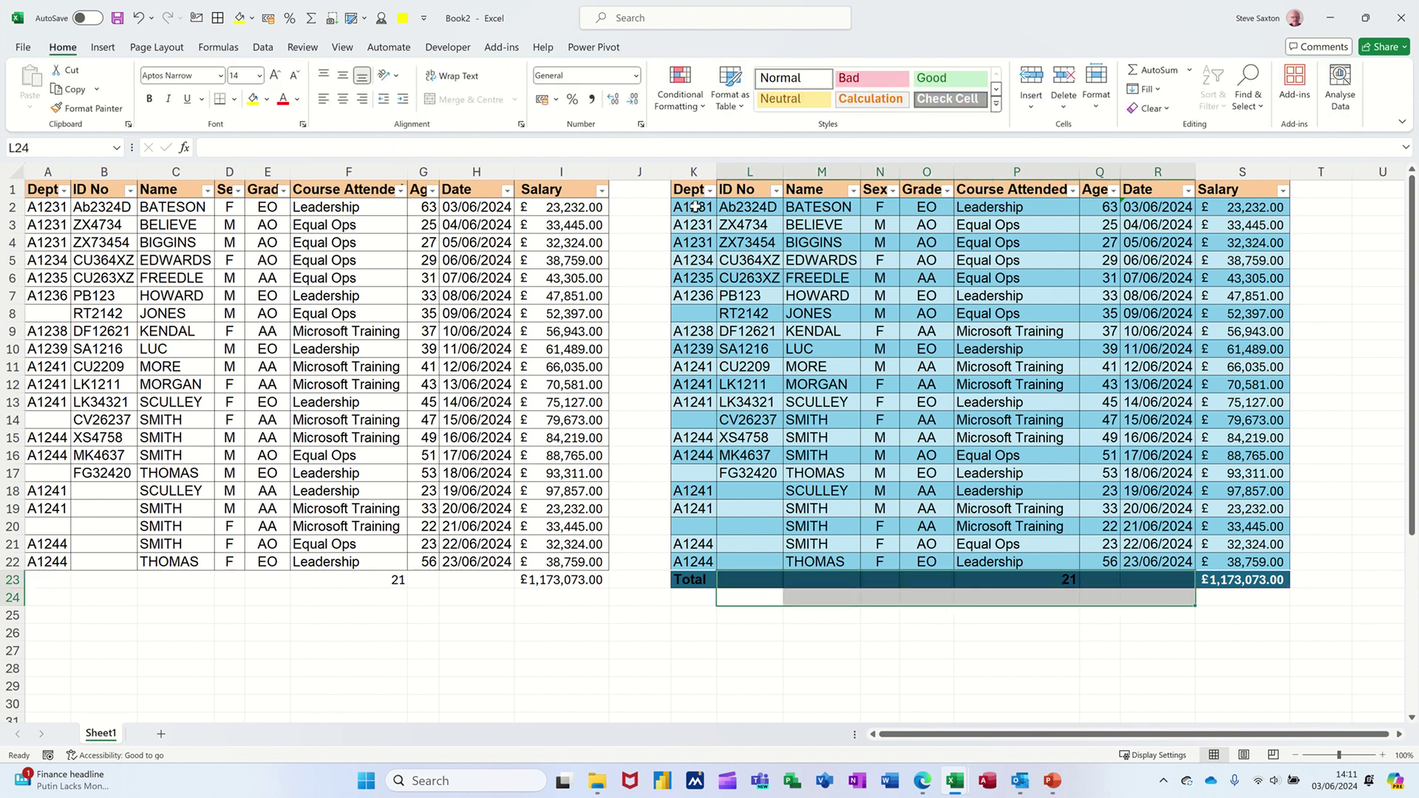
pyautogui.moveTo(694, 206); pyautogui.dragTo(1220, 559)
pyautogui.click(63, 47)
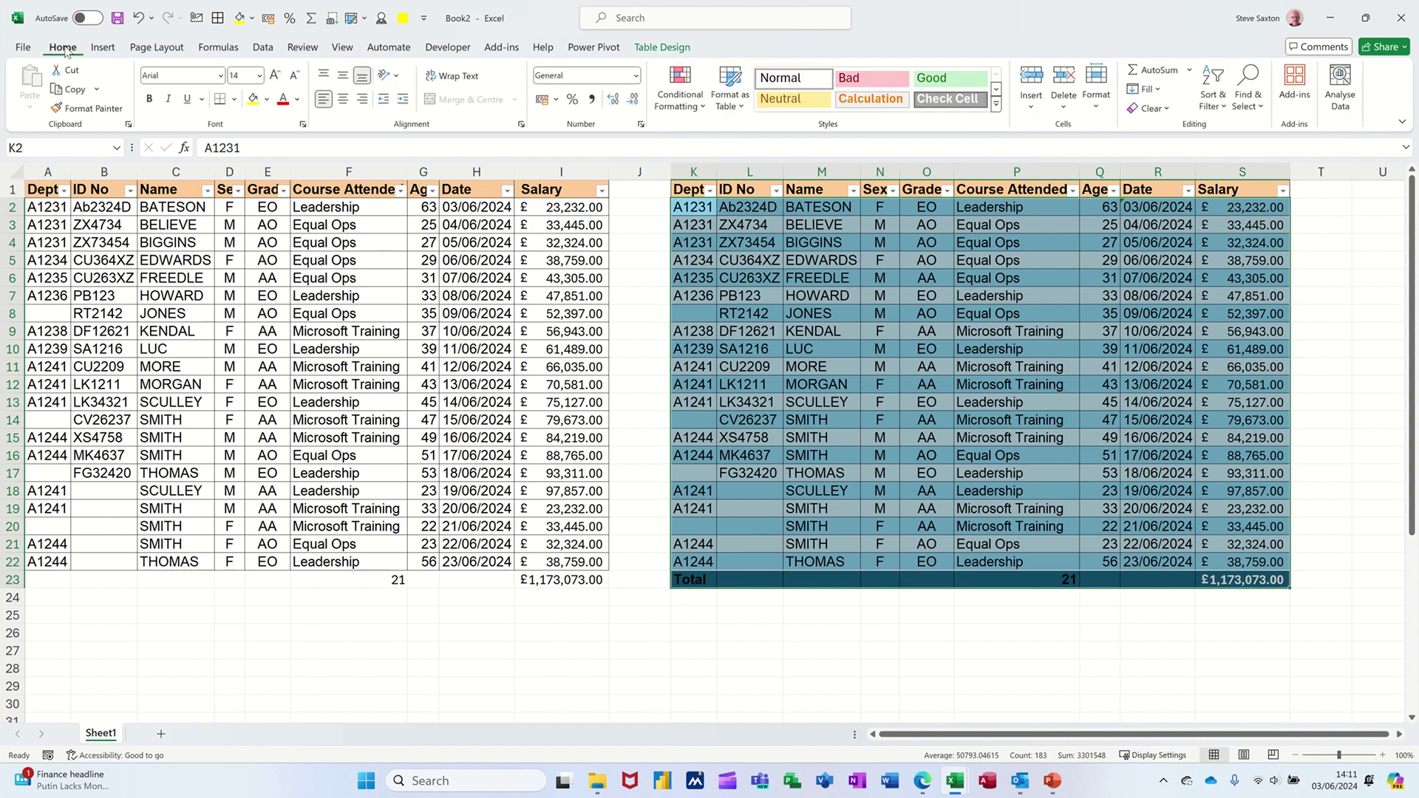
pyautogui.click(267, 99)
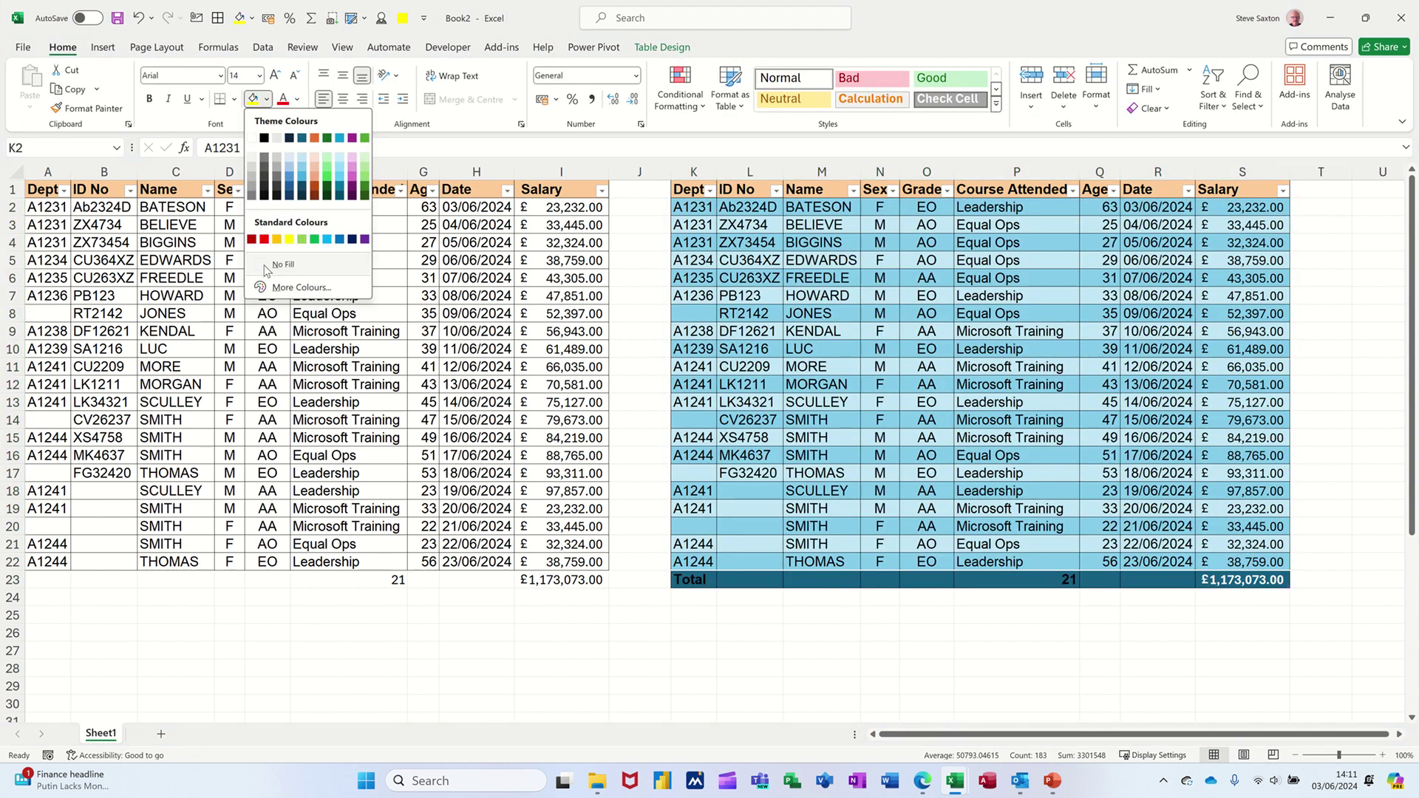
pyautogui.click(302, 173)
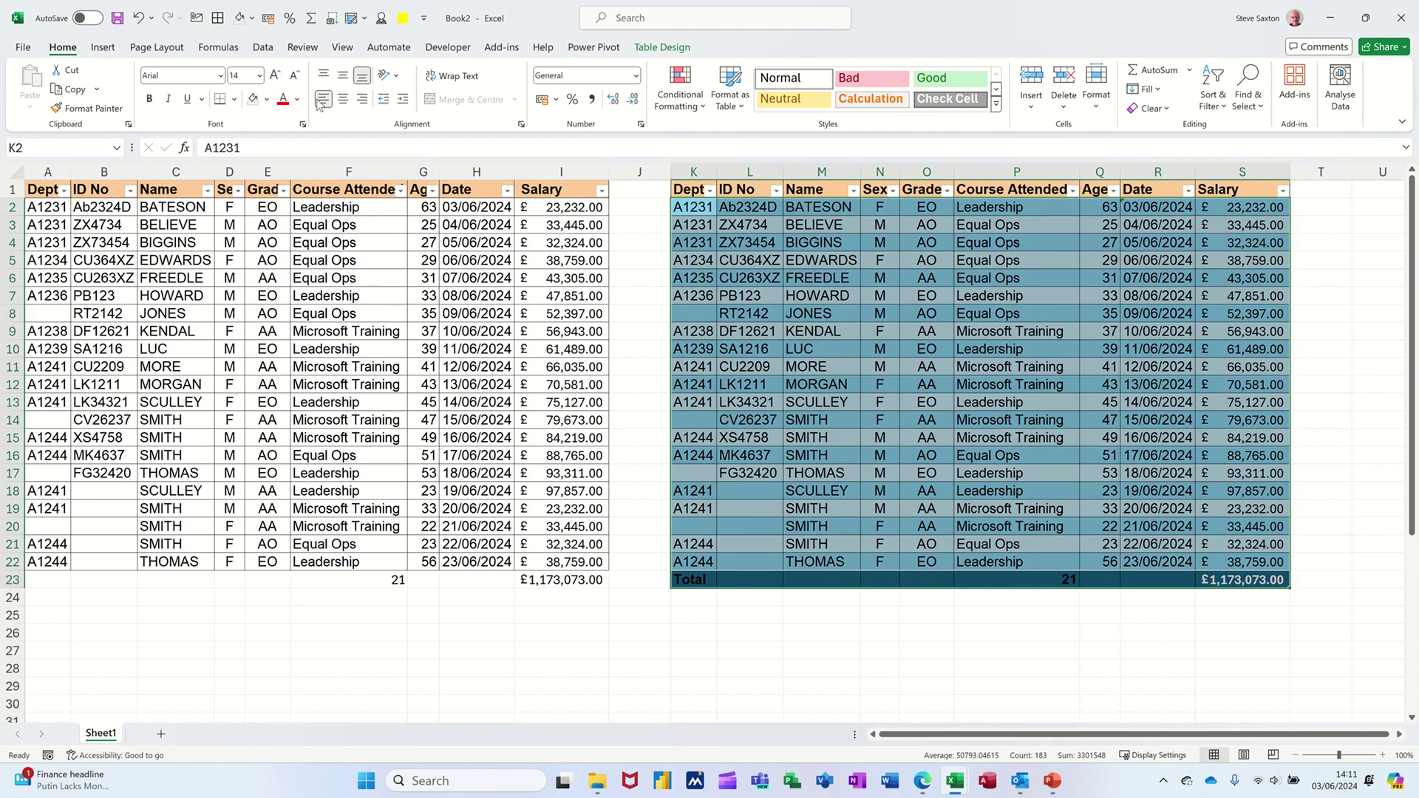
pyautogui.click(296, 99)
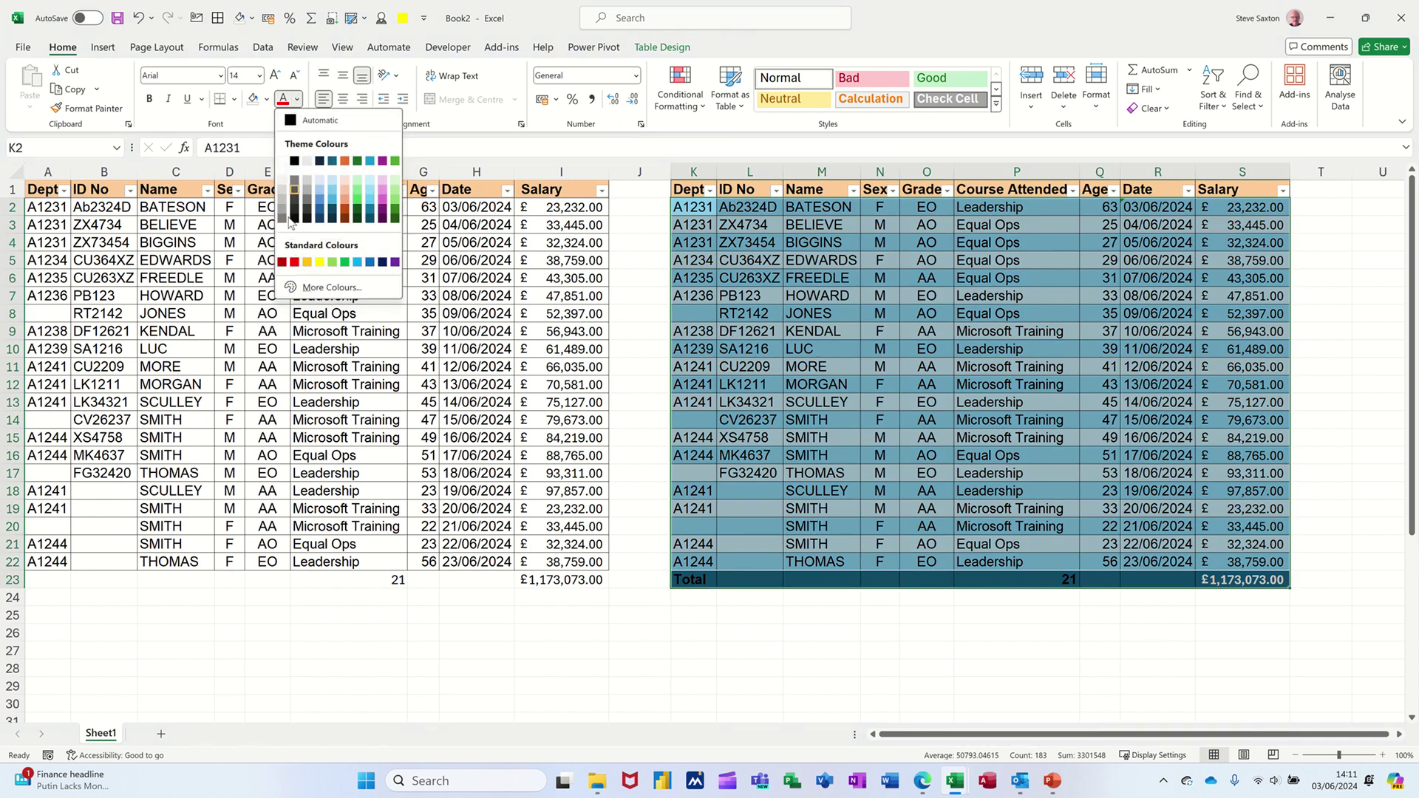
pyautogui.click(283, 161)
pyautogui.click(796, 406)
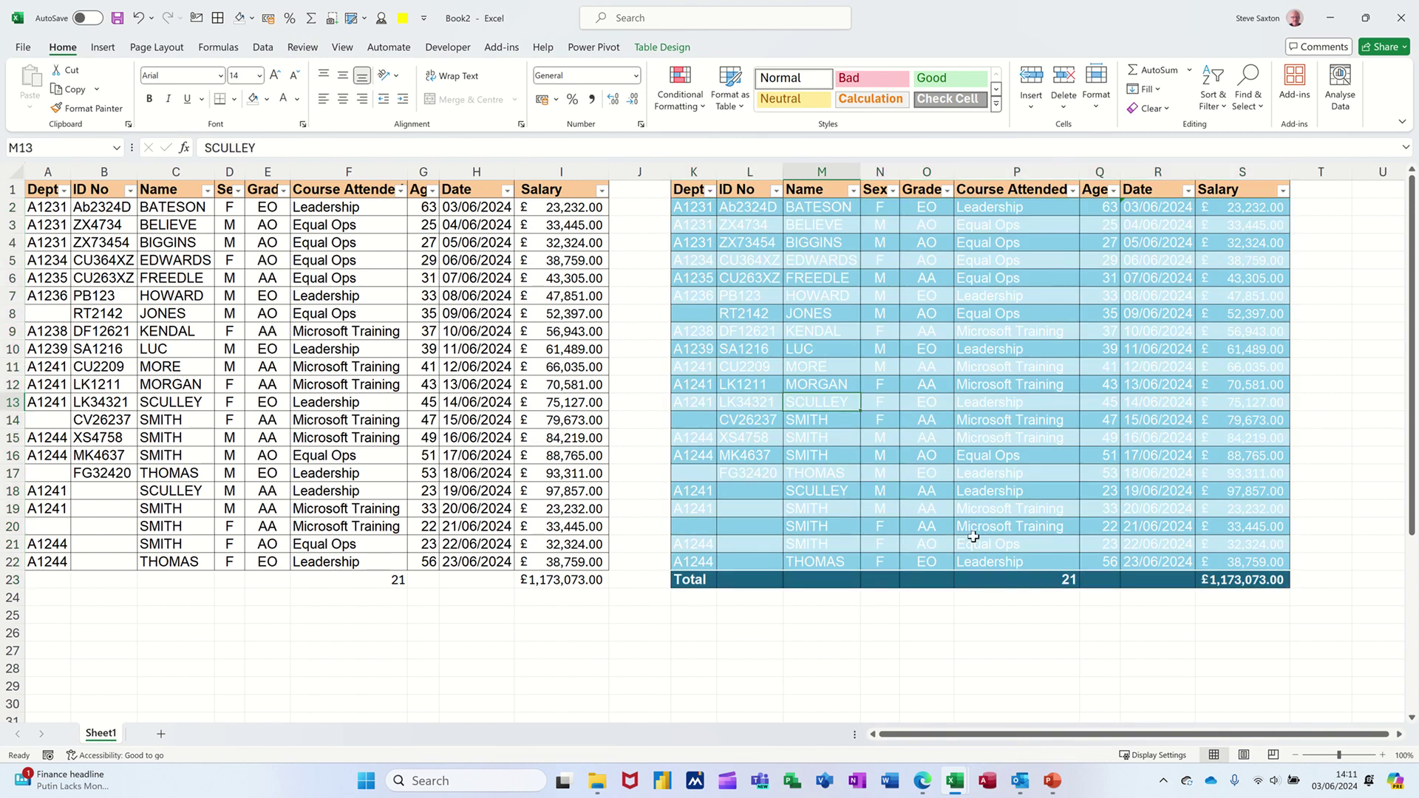
pyautogui.click(1034, 582)
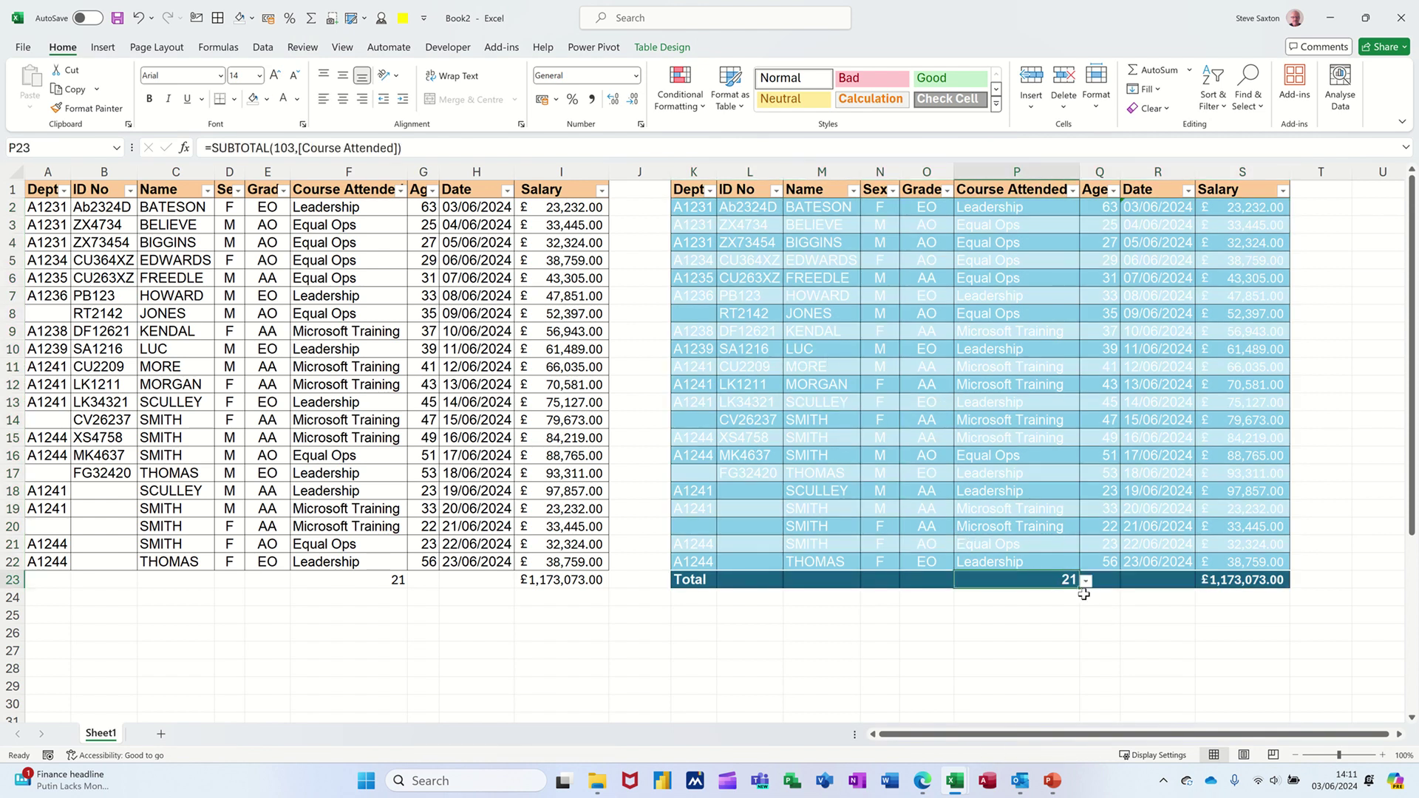
# Filter Course Attended to Equal Ops only, leaving 7 records totalling £321,319.00.
pyautogui.click(1072, 191)
pyautogui.click(919, 386)
pyautogui.click(924, 403)
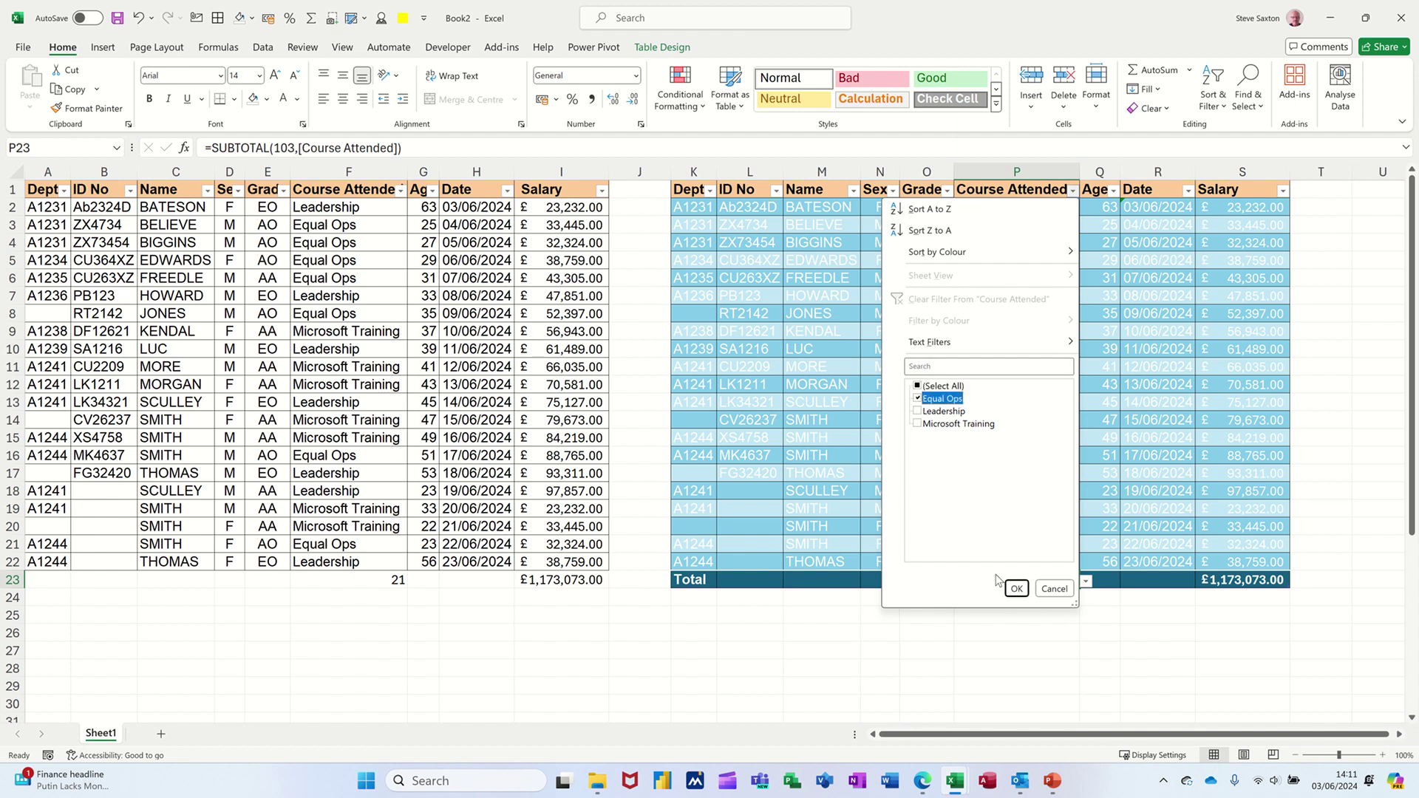
pyautogui.click(1015, 589)
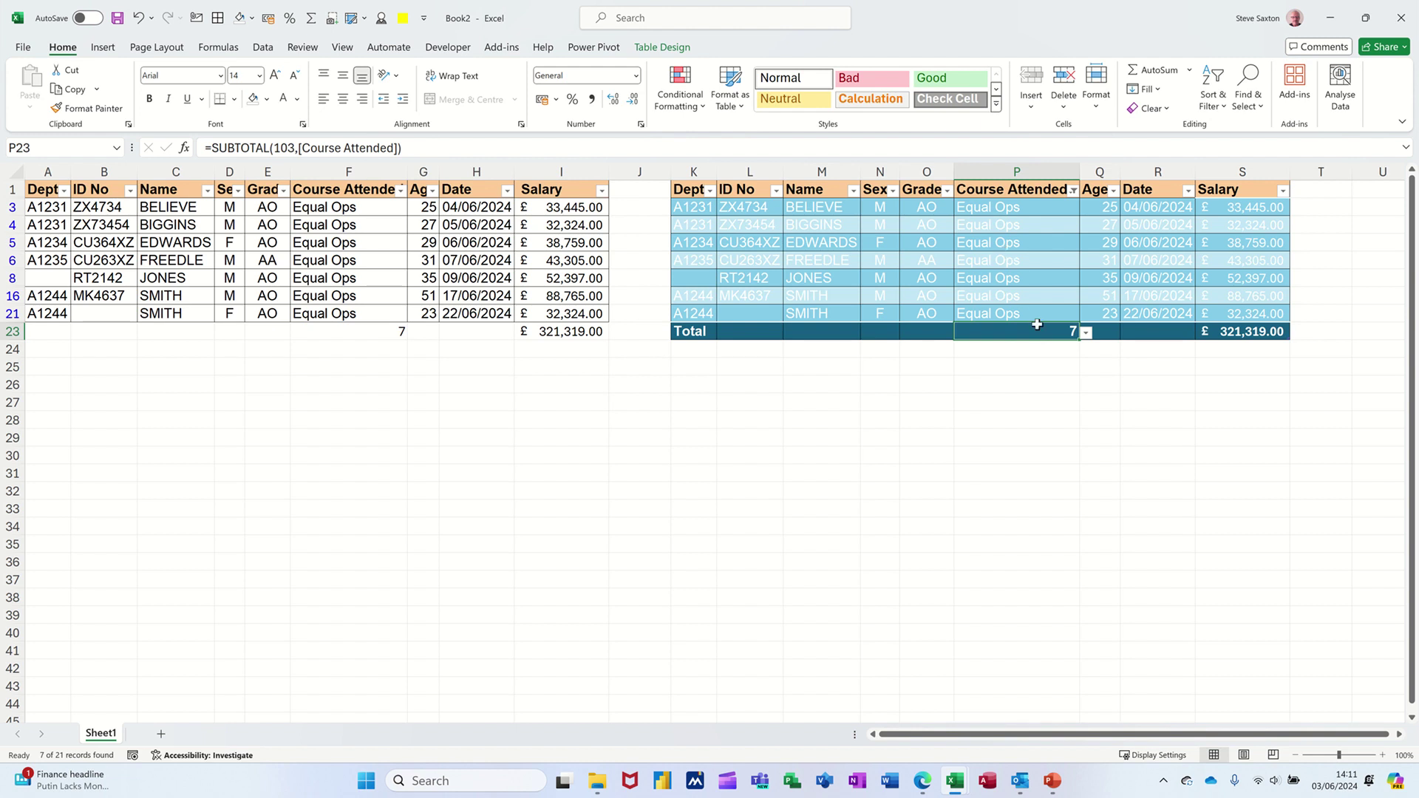
# Switch Table1's Total Row off, briefly toggling it back on, then select cell F6.
pyautogui.click(664, 48)
pyautogui.click(447, 89)
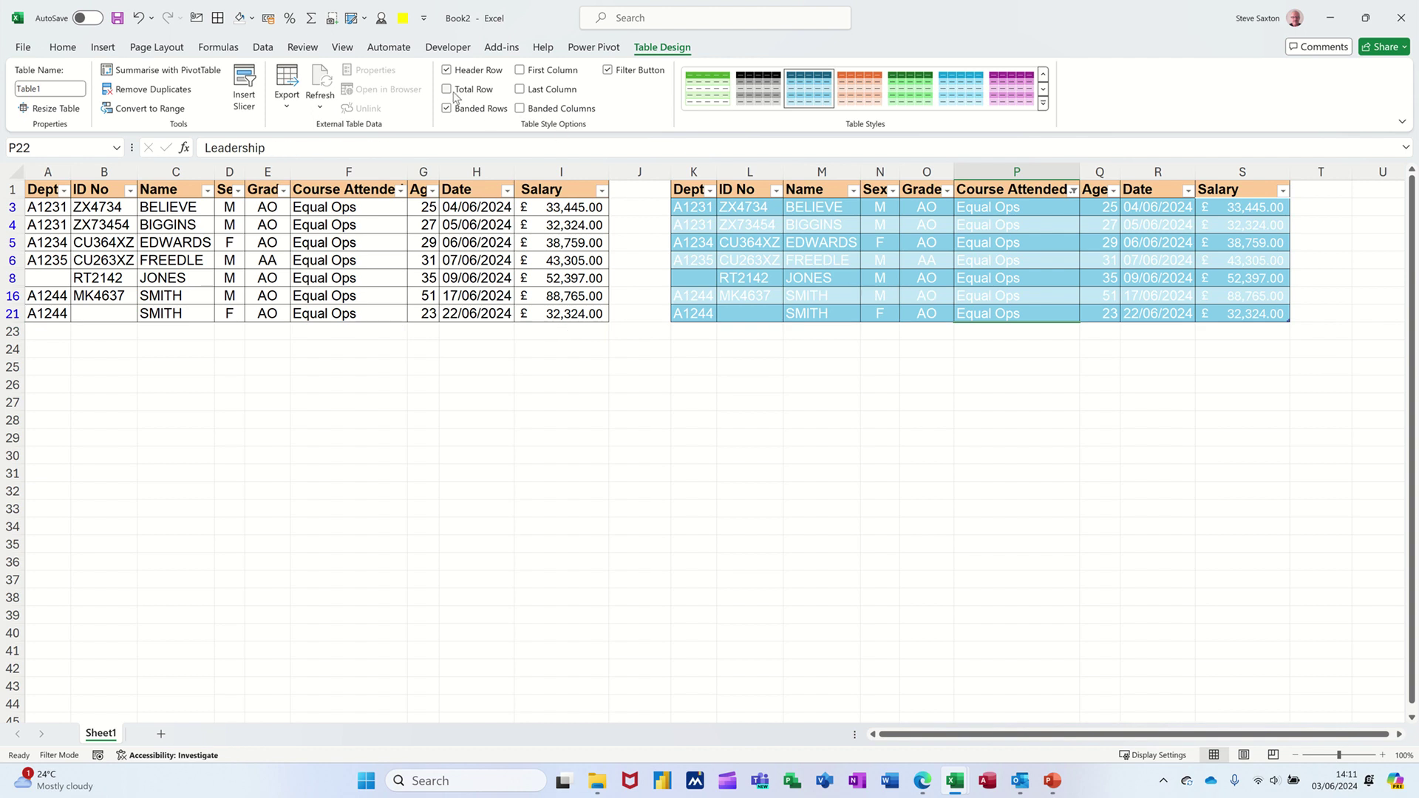
pyautogui.click(447, 89)
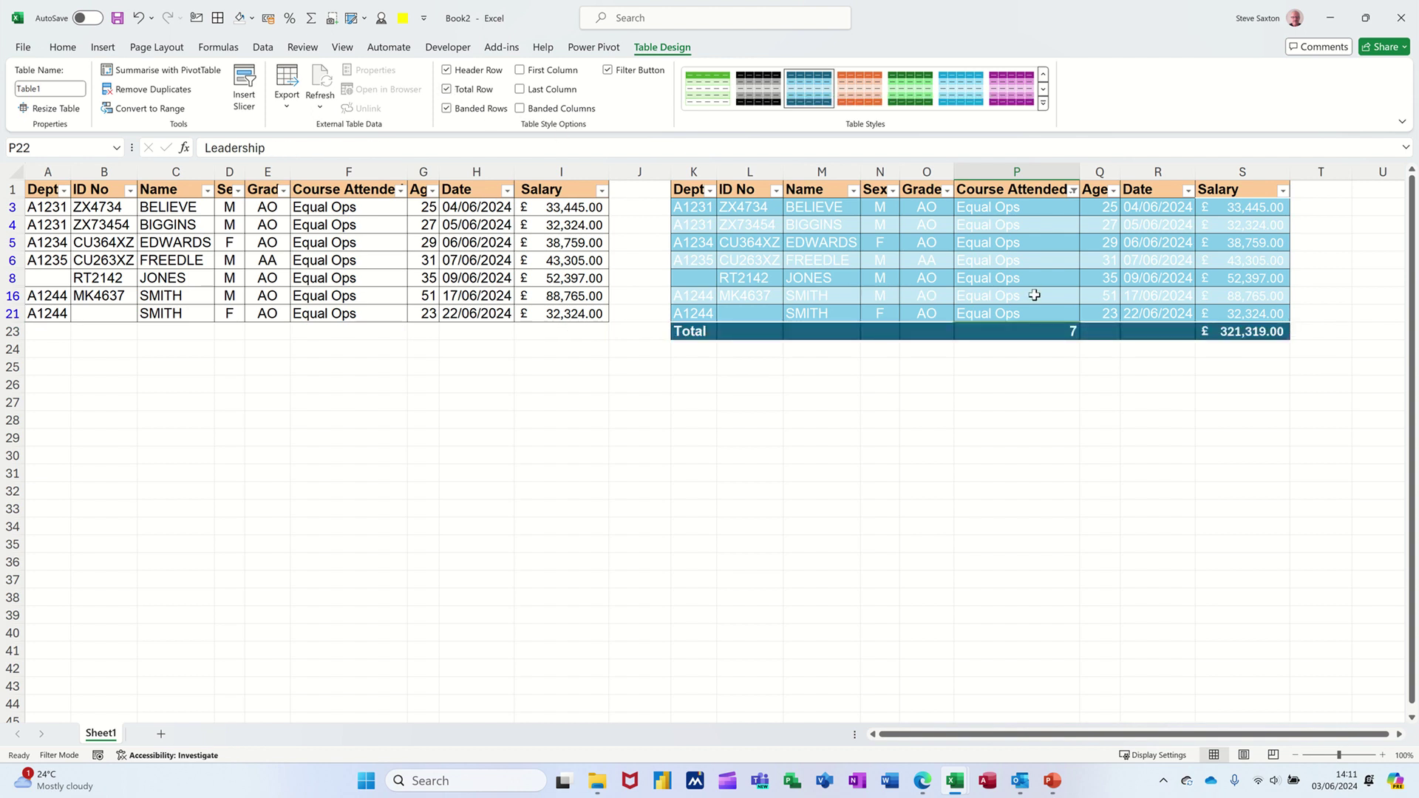
pyautogui.click(448, 90)
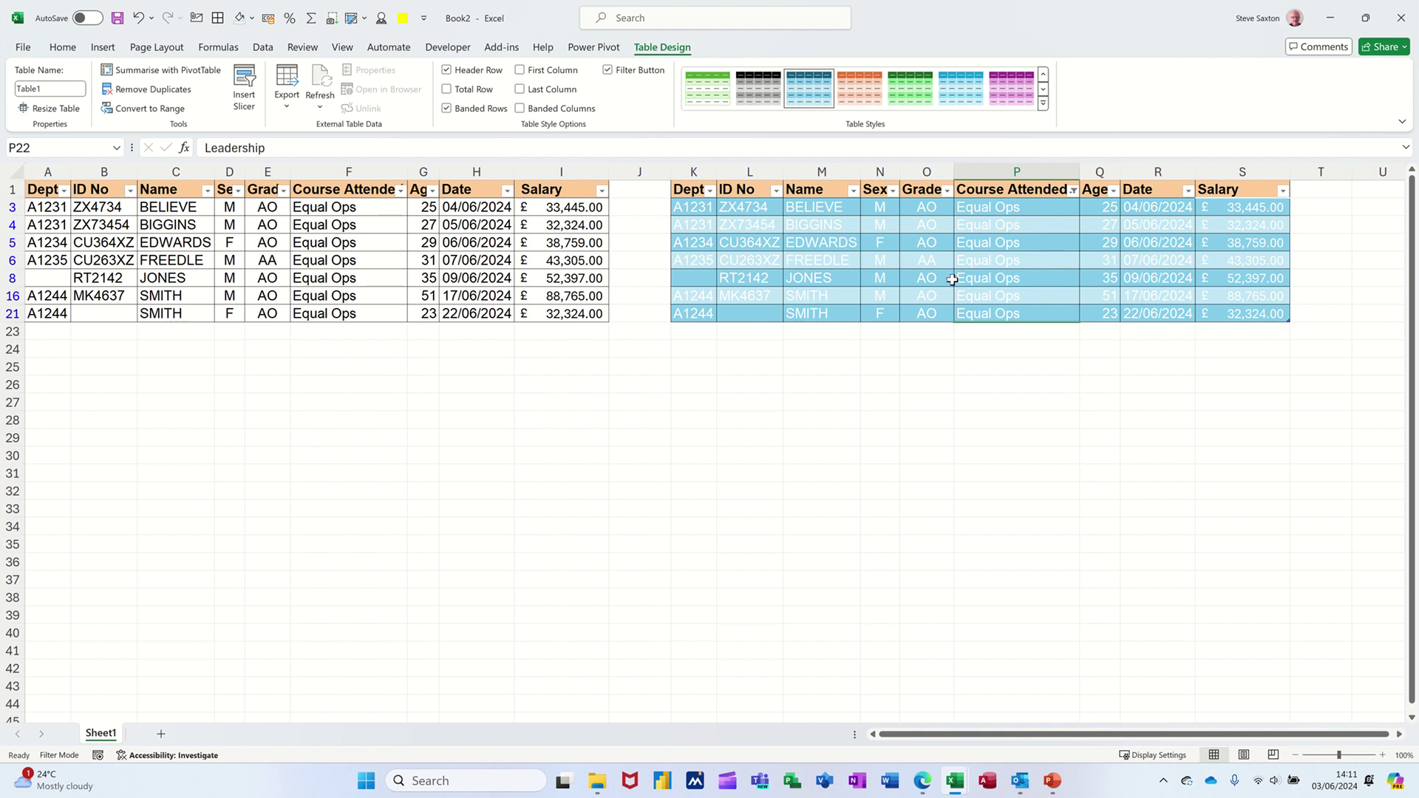
pyautogui.click(366, 263)
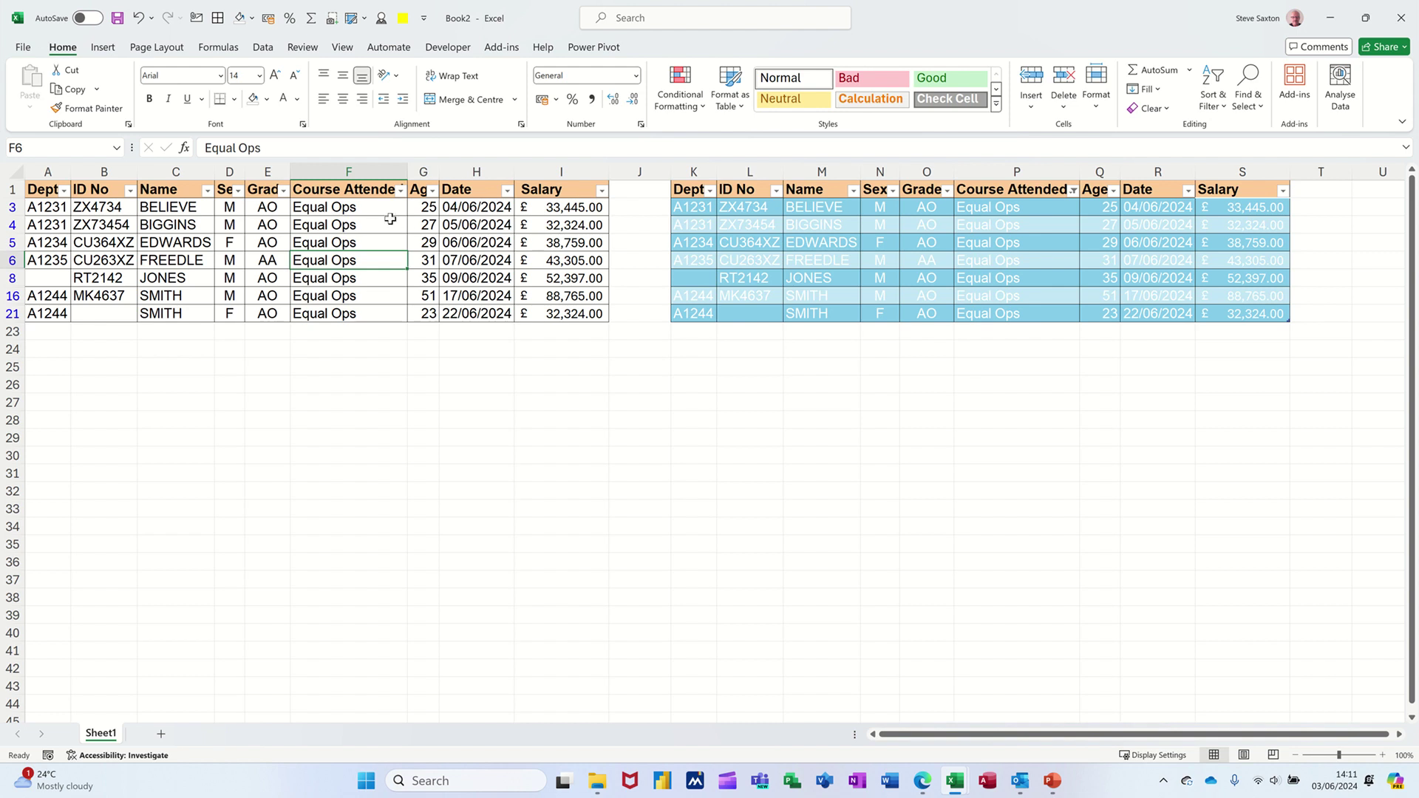
# Clear the Course Attended filter with (Select All) so all 21 records show.
pyautogui.click(1074, 190)
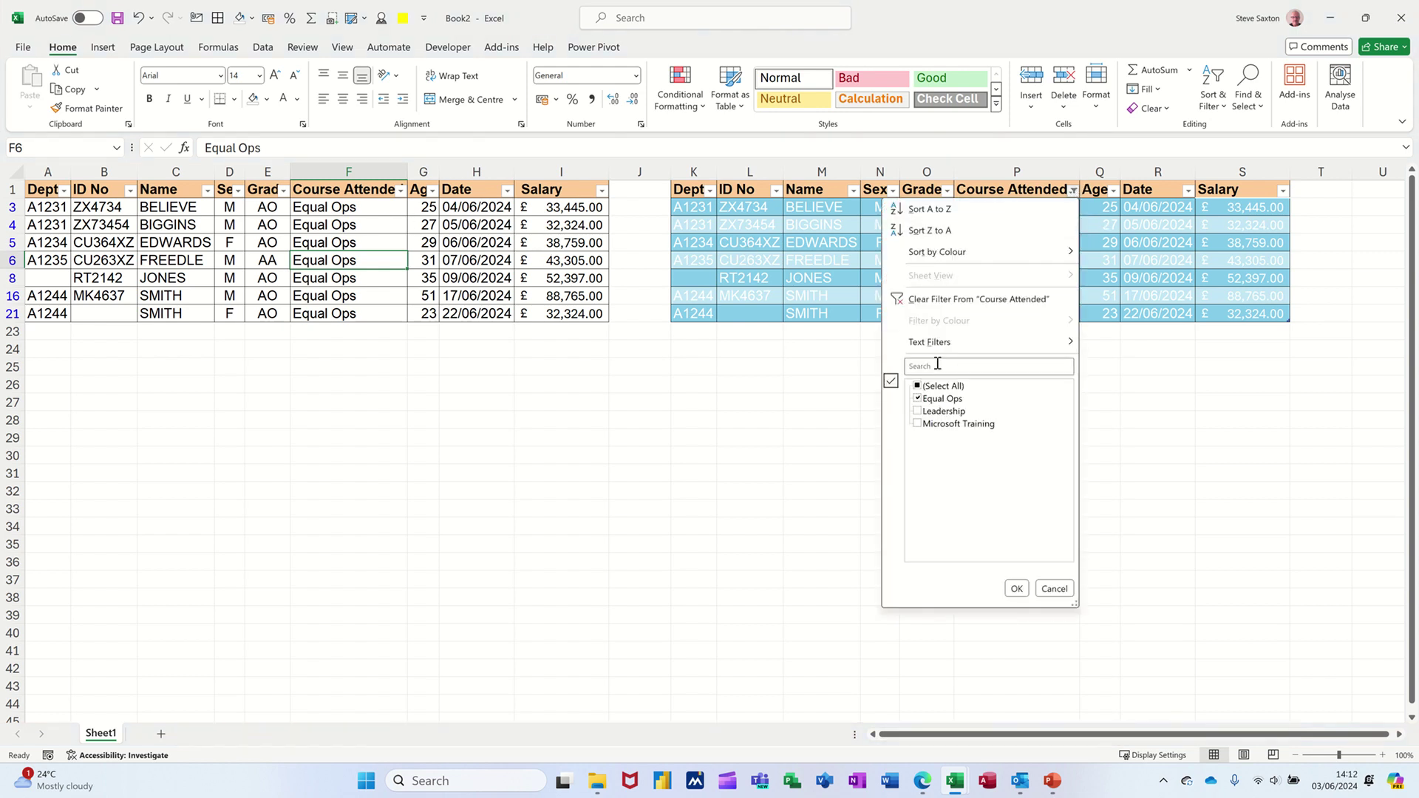
pyautogui.click(918, 390)
pyautogui.click(1015, 588)
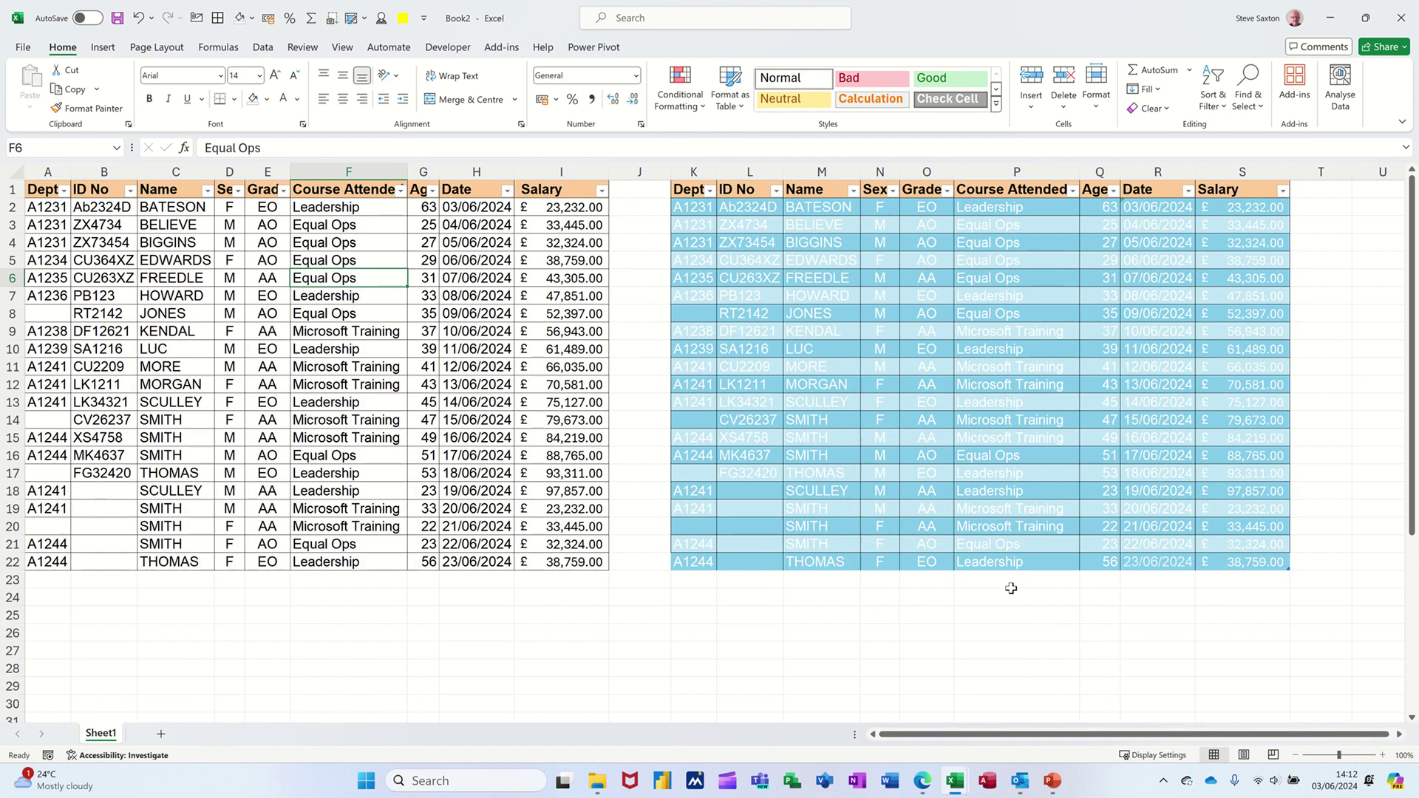
pyautogui.click(446, 614)
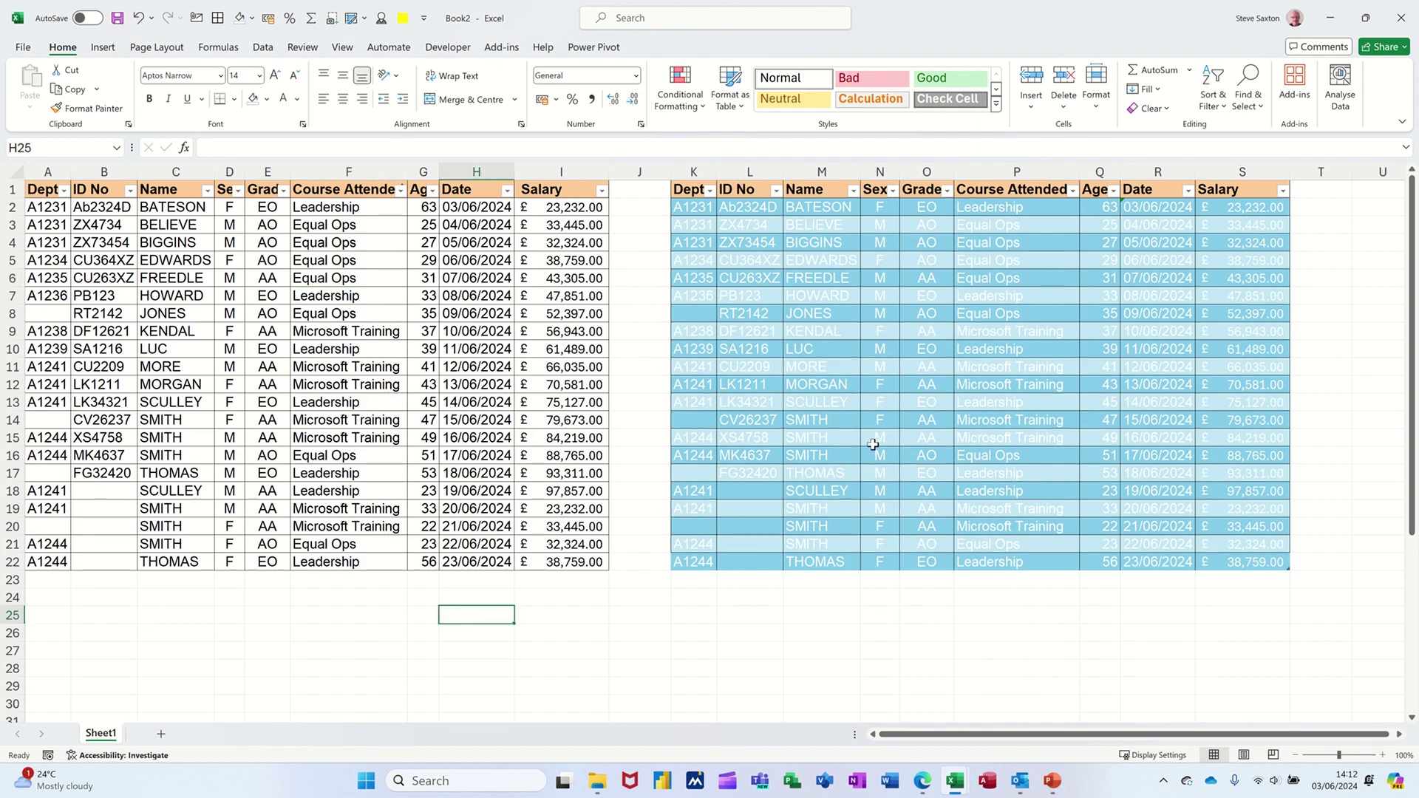
# Turn Table1's Total Row back on, showing 21 and £1,173,073.00.
pyautogui.click(889, 488)
pyautogui.click(656, 49)
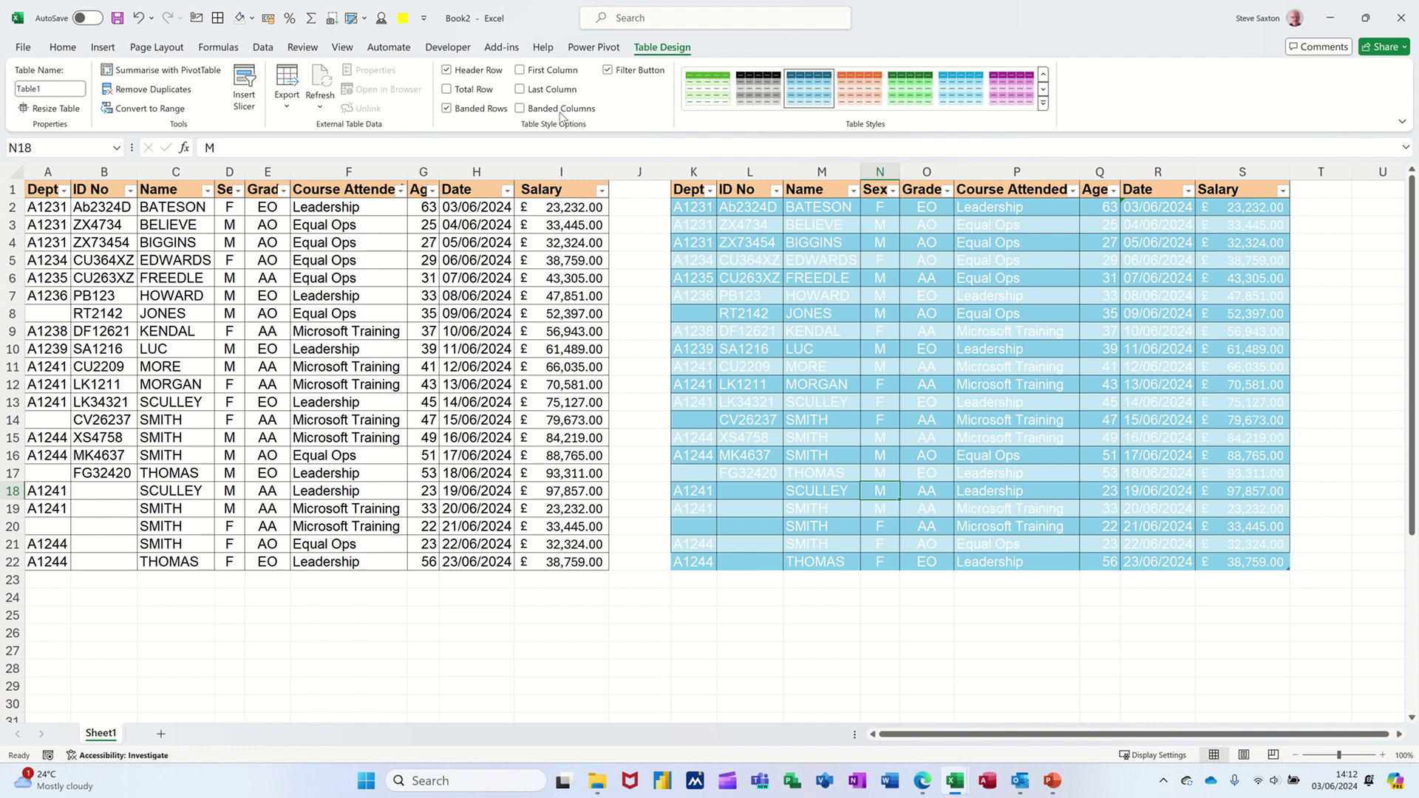
pyautogui.click(447, 89)
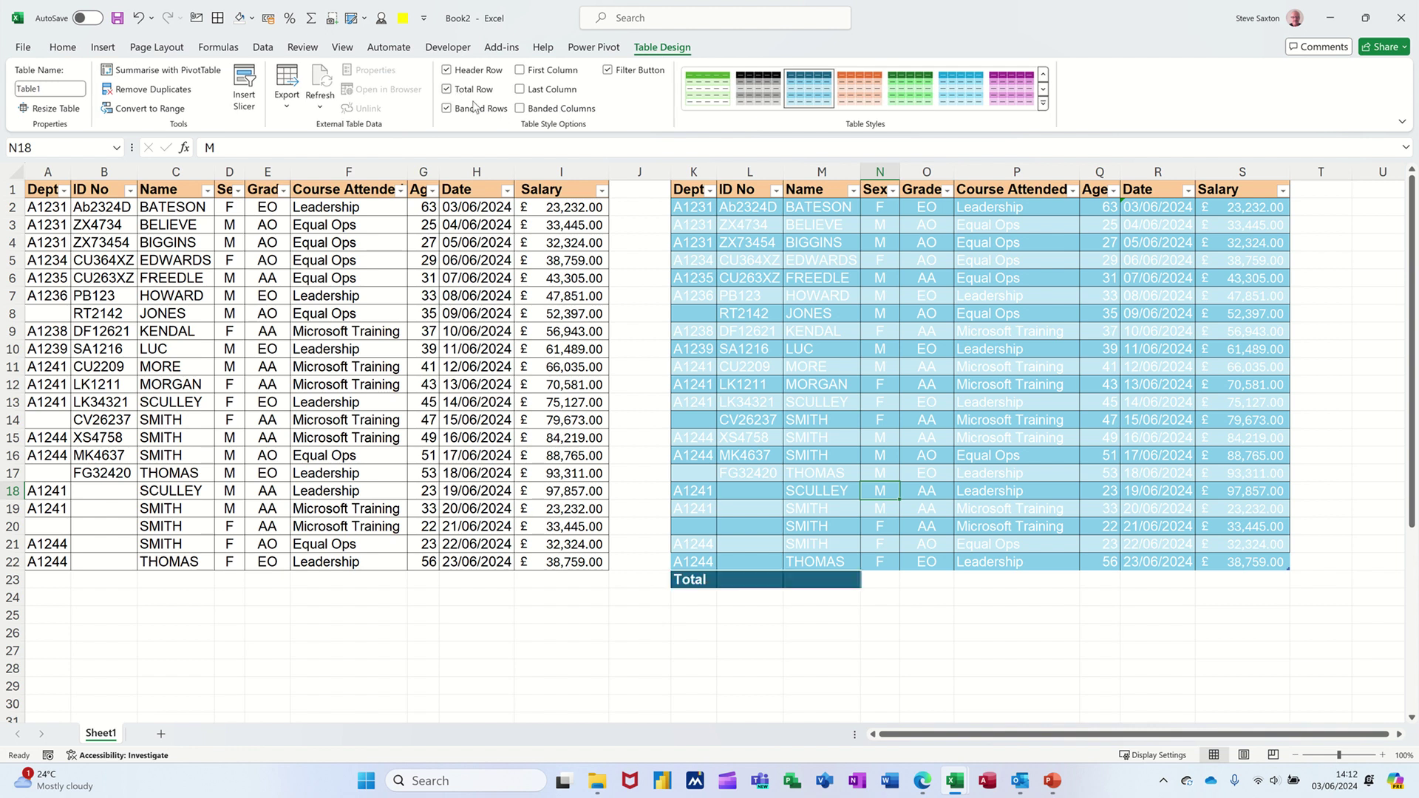
pyautogui.click(863, 453)
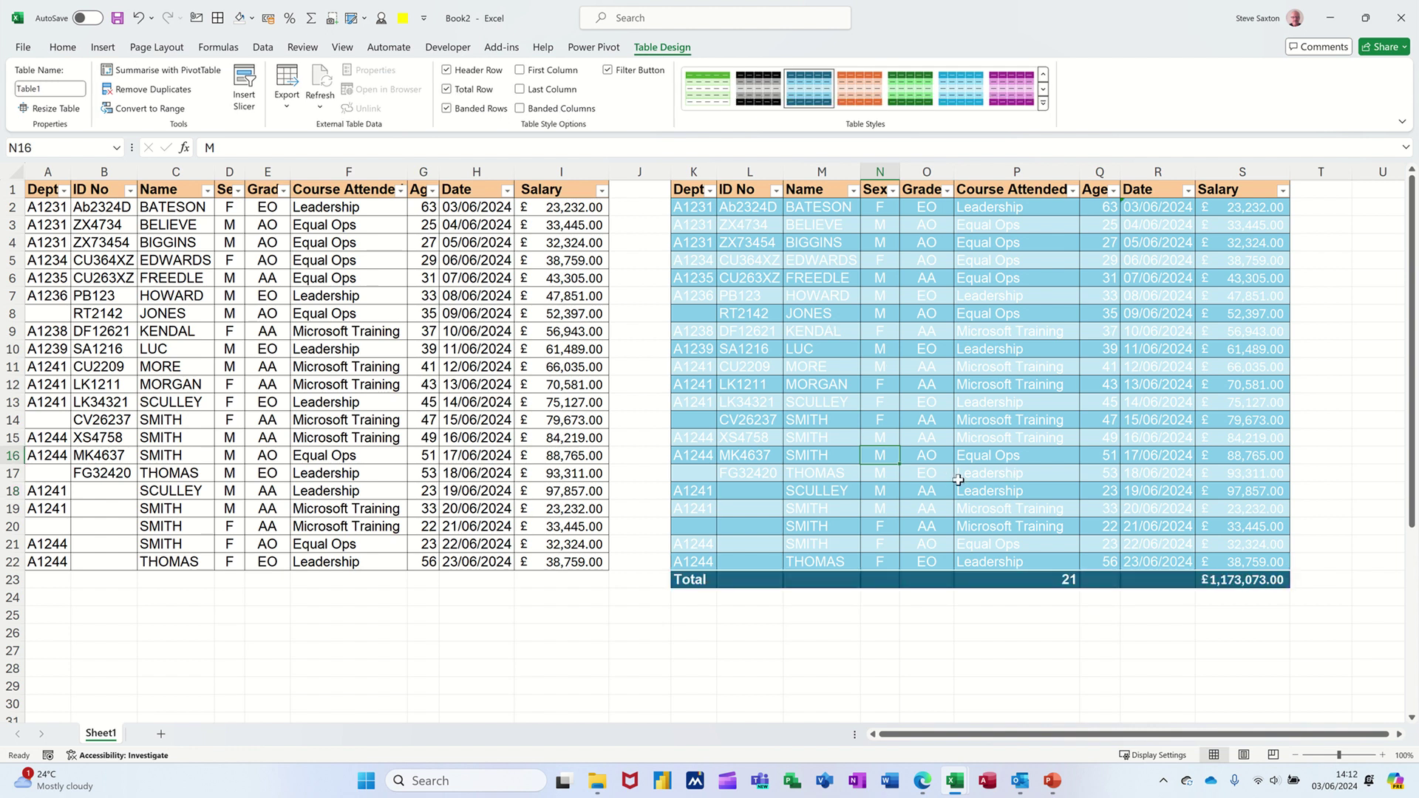